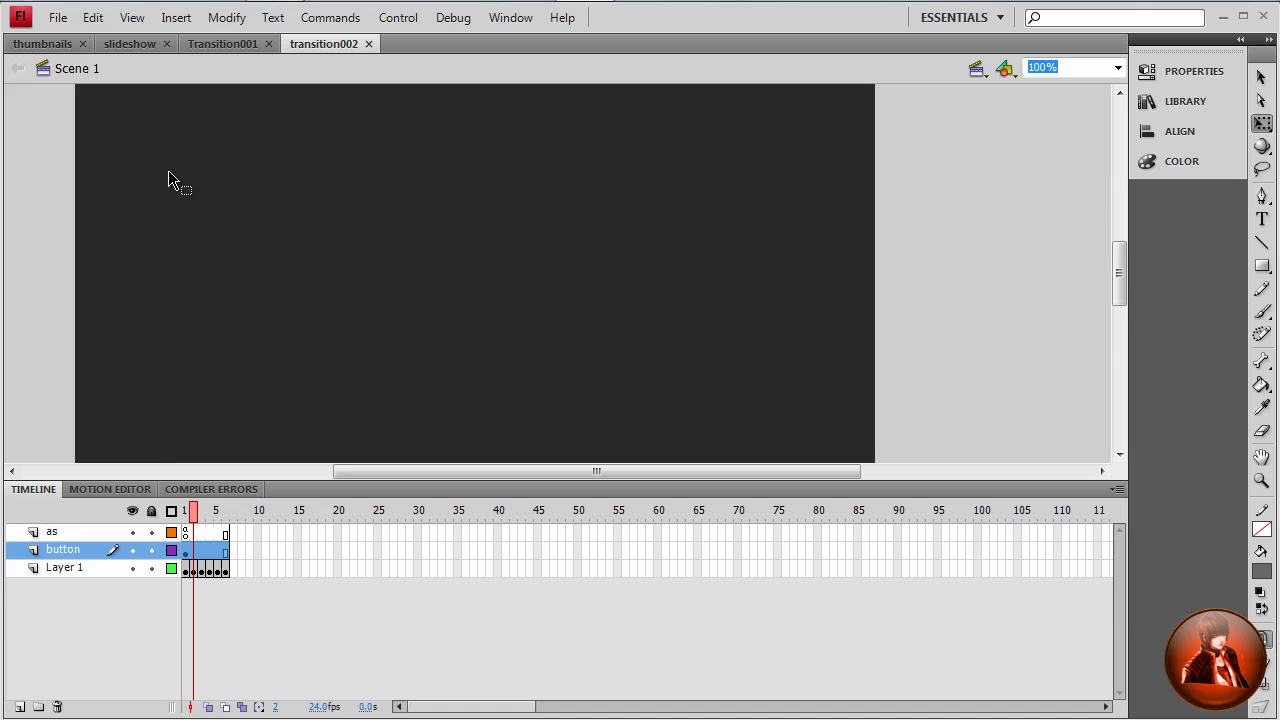
Step: Test-play the thumbnails document and open one thumbnail as a full-size image
{"action": "left_click", "coordinate": [44, 45]}
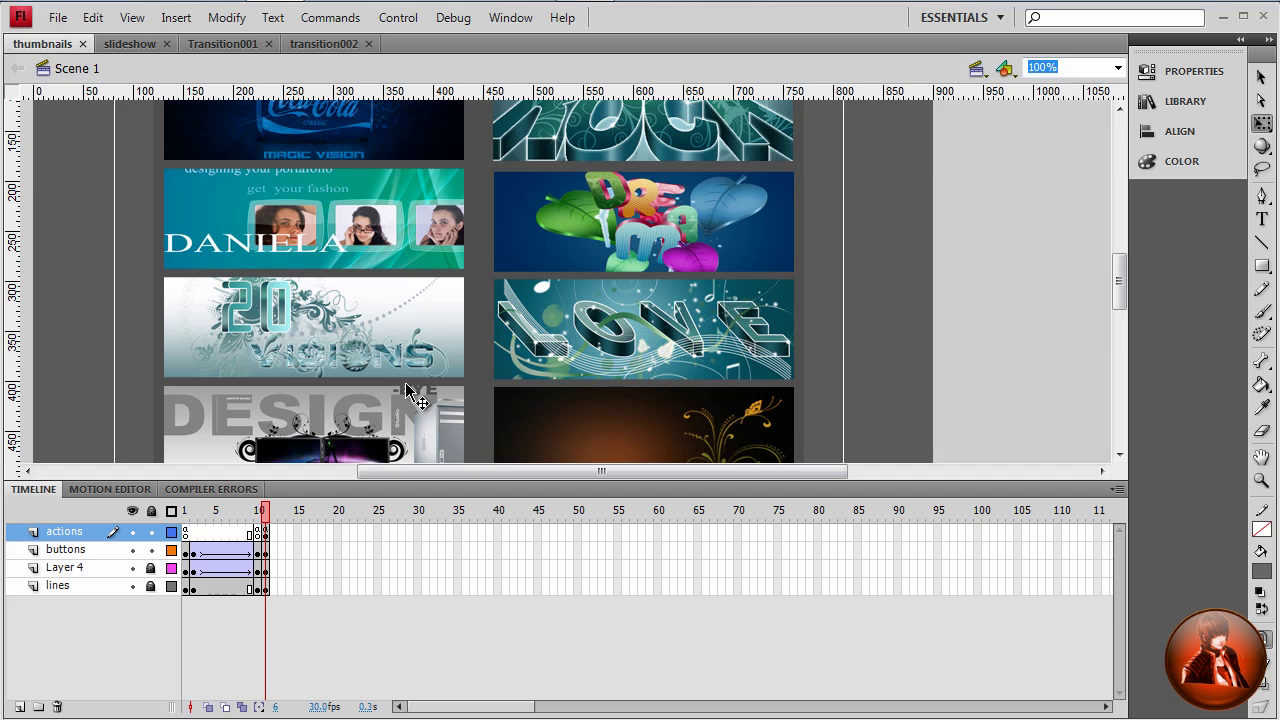
{"action": "key", "text": "ctrl+Return"}
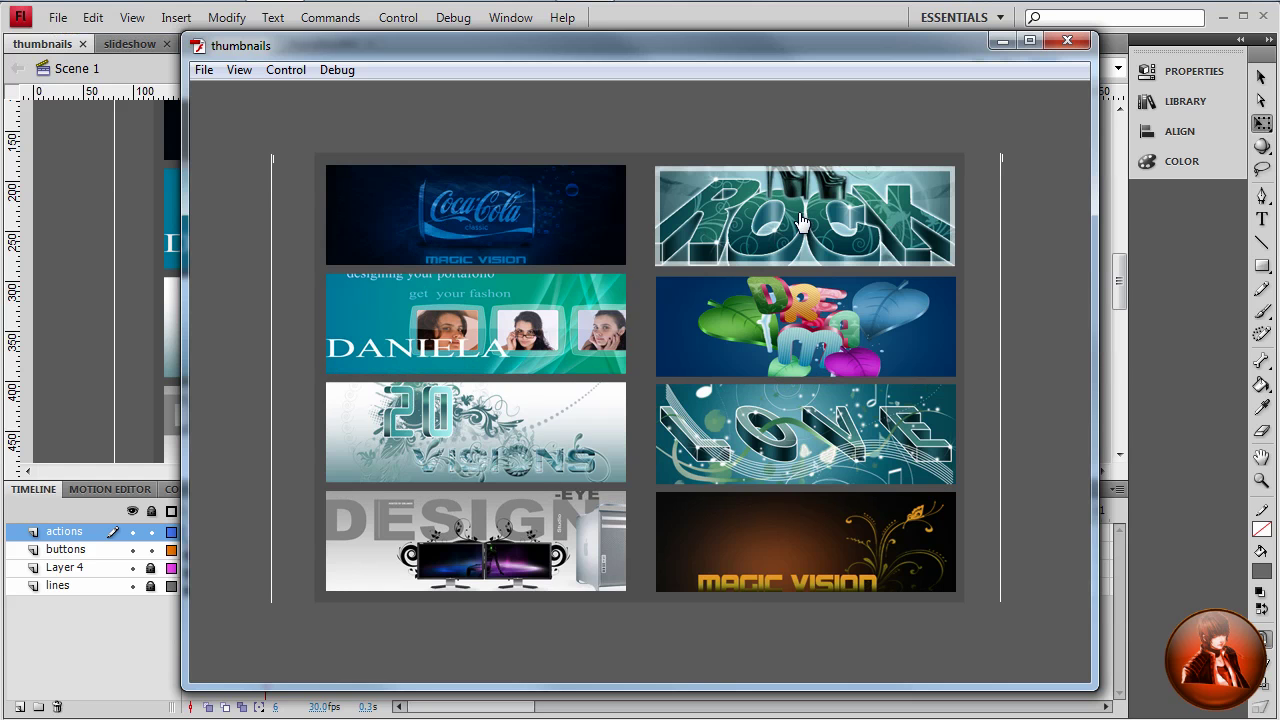
{"action": "left_click", "coordinate": [549, 243]}
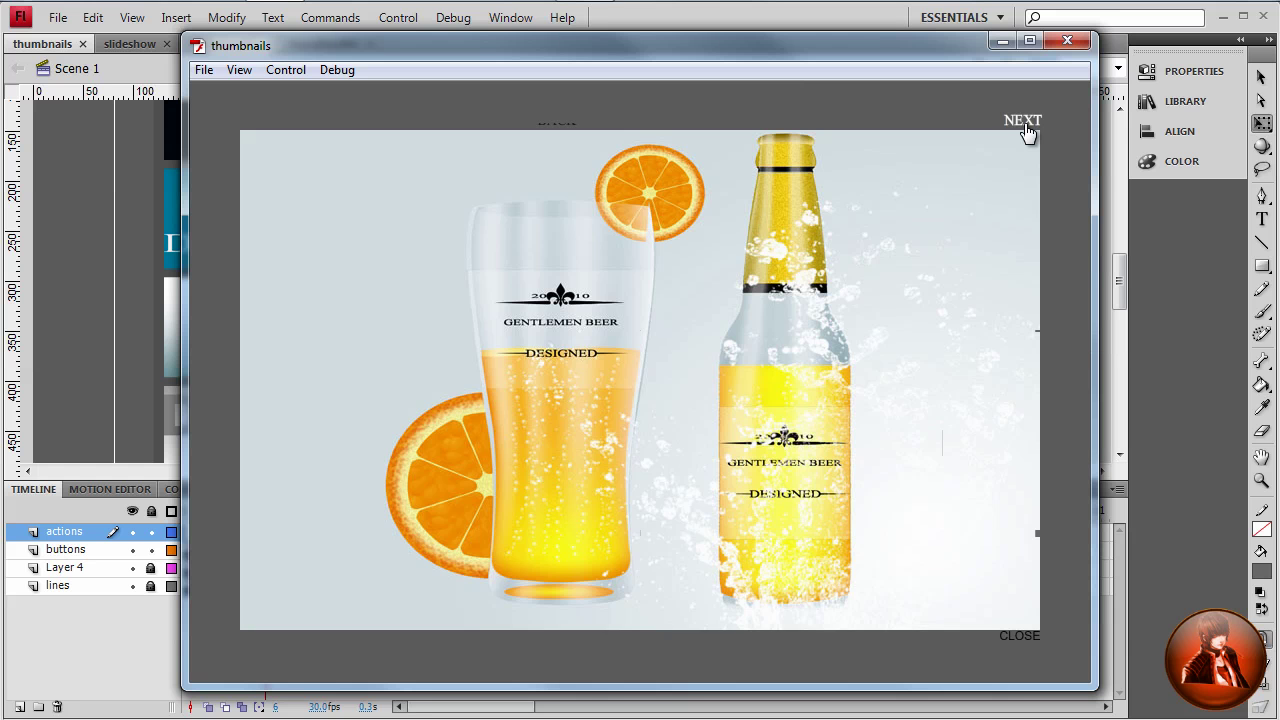
Step: Page forward and back through the full-size images, then close the viewer to return to the grid
{"action": "left_click", "coordinate": [1027, 131]}
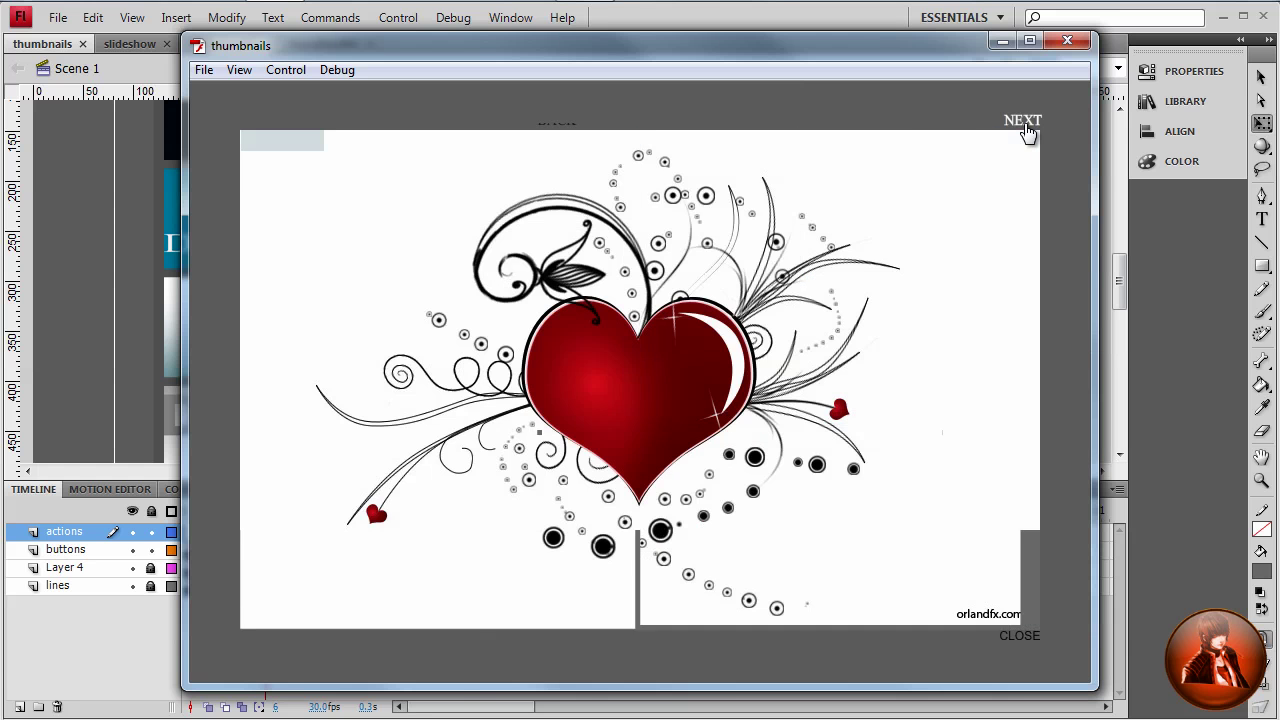
{"action": "left_click", "coordinate": [1024, 131]}
{"action": "left_click", "coordinate": [579, 131]}
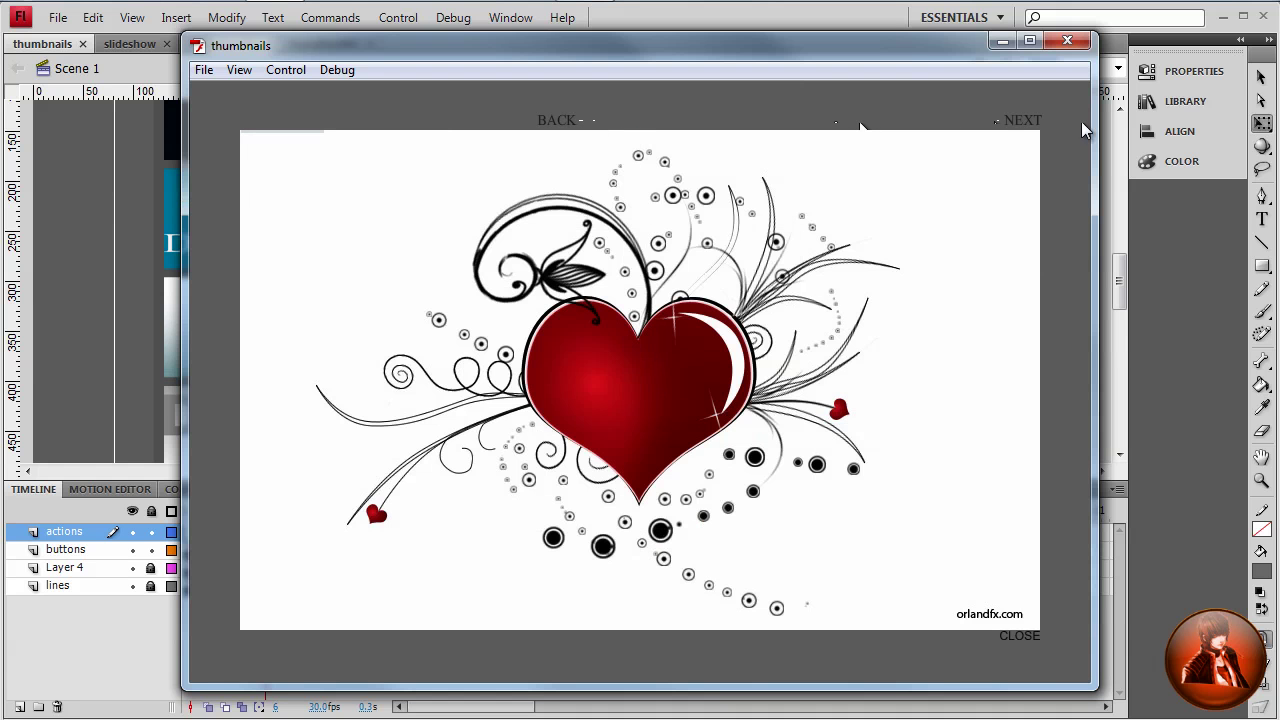
{"action": "left_click", "coordinate": [1008, 128]}
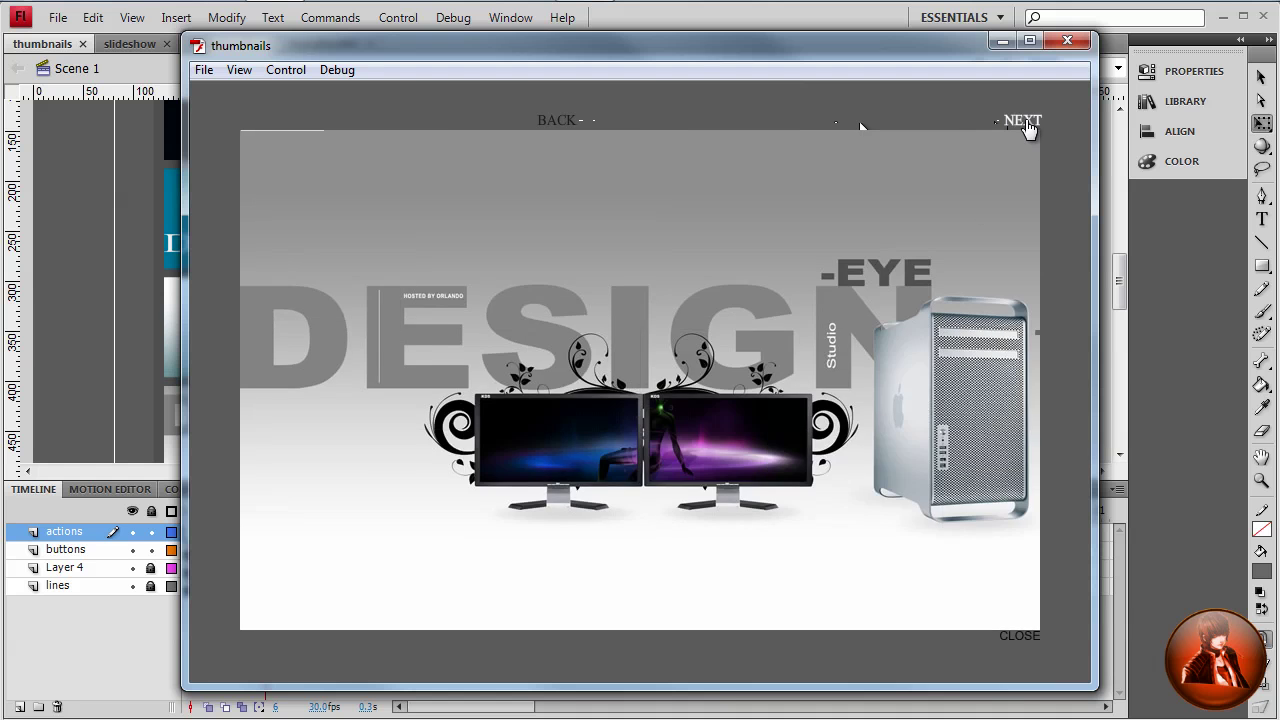
{"action": "left_click", "coordinate": [1026, 127]}
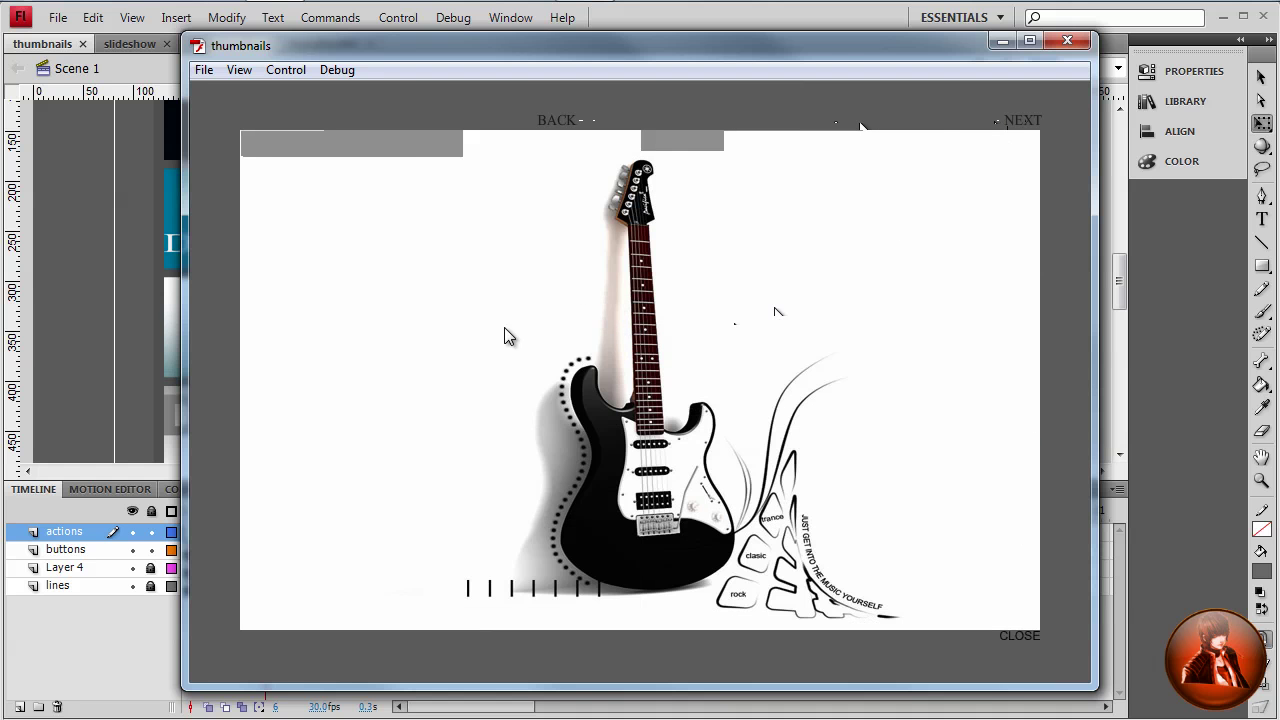
{"action": "left_click", "coordinate": [1011, 128]}
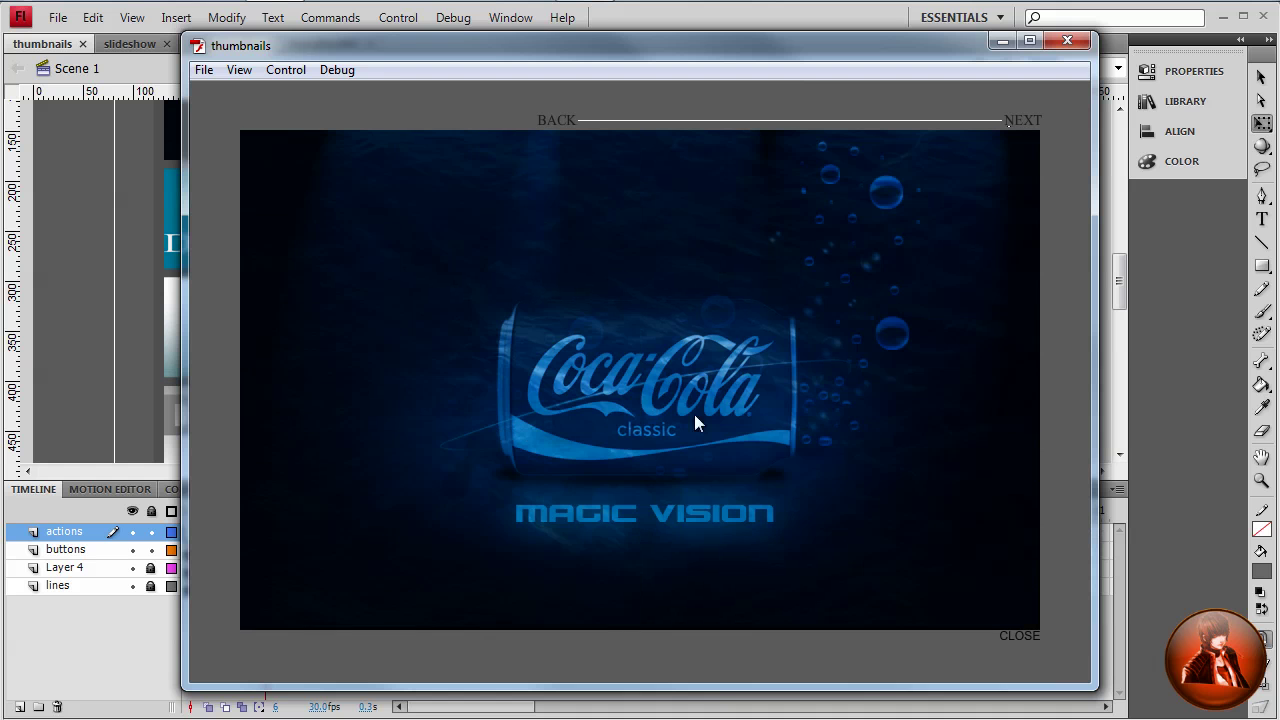
{"action": "left_click", "coordinate": [1010, 125]}
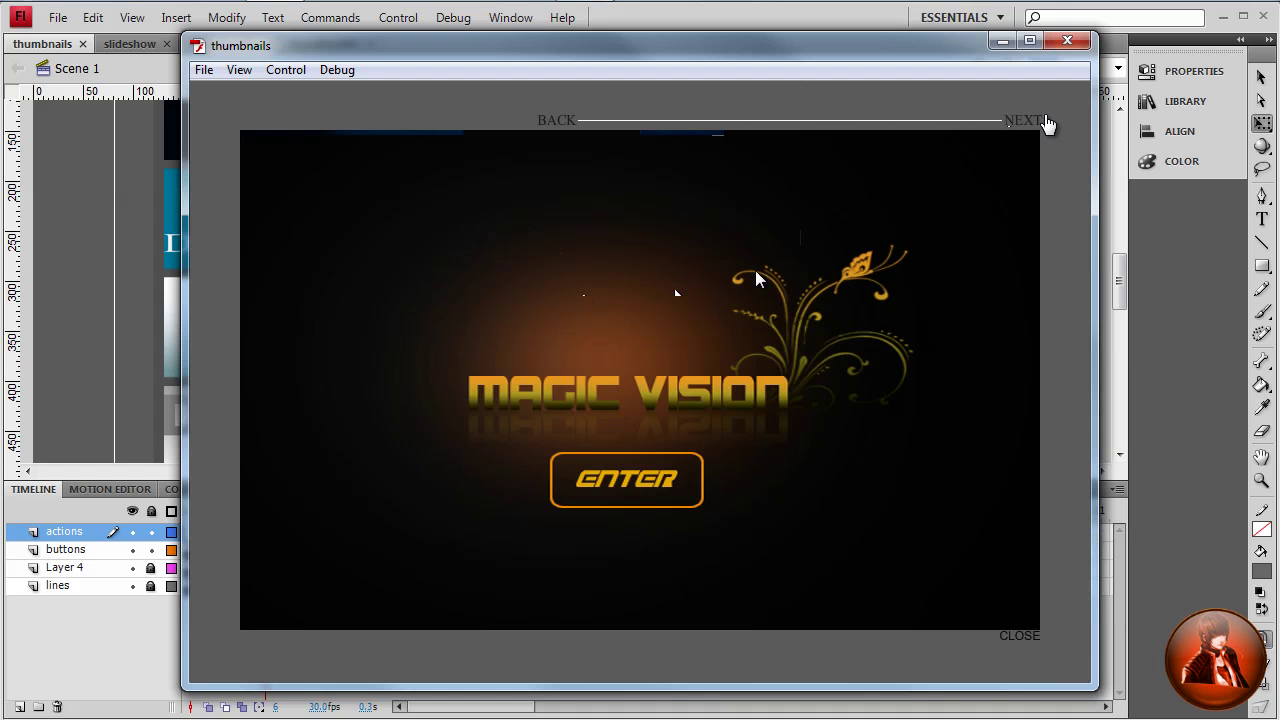
{"action": "left_click", "coordinate": [1044, 121]}
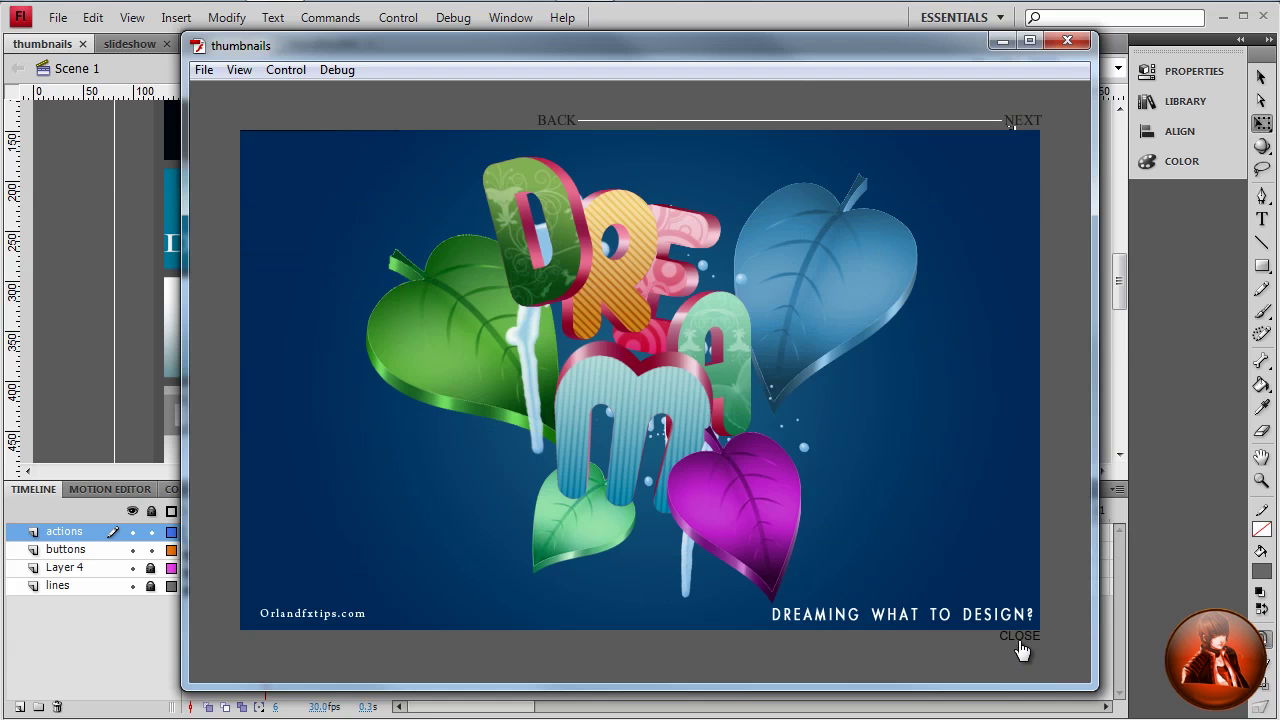
{"action": "left_click", "coordinate": [1019, 636]}
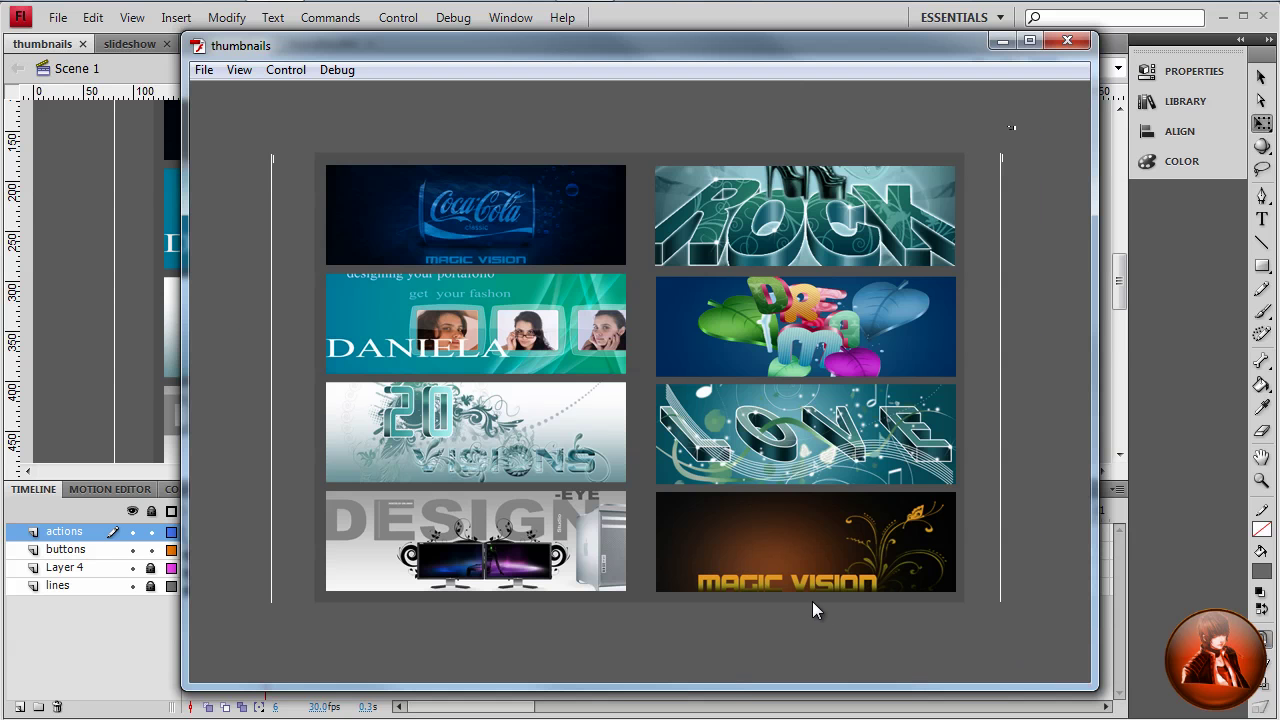
Step: Close the thumbnails test, then test-play the slideshow movie through three slides and close it
{"action": "left_click", "coordinate": [1067, 40]}
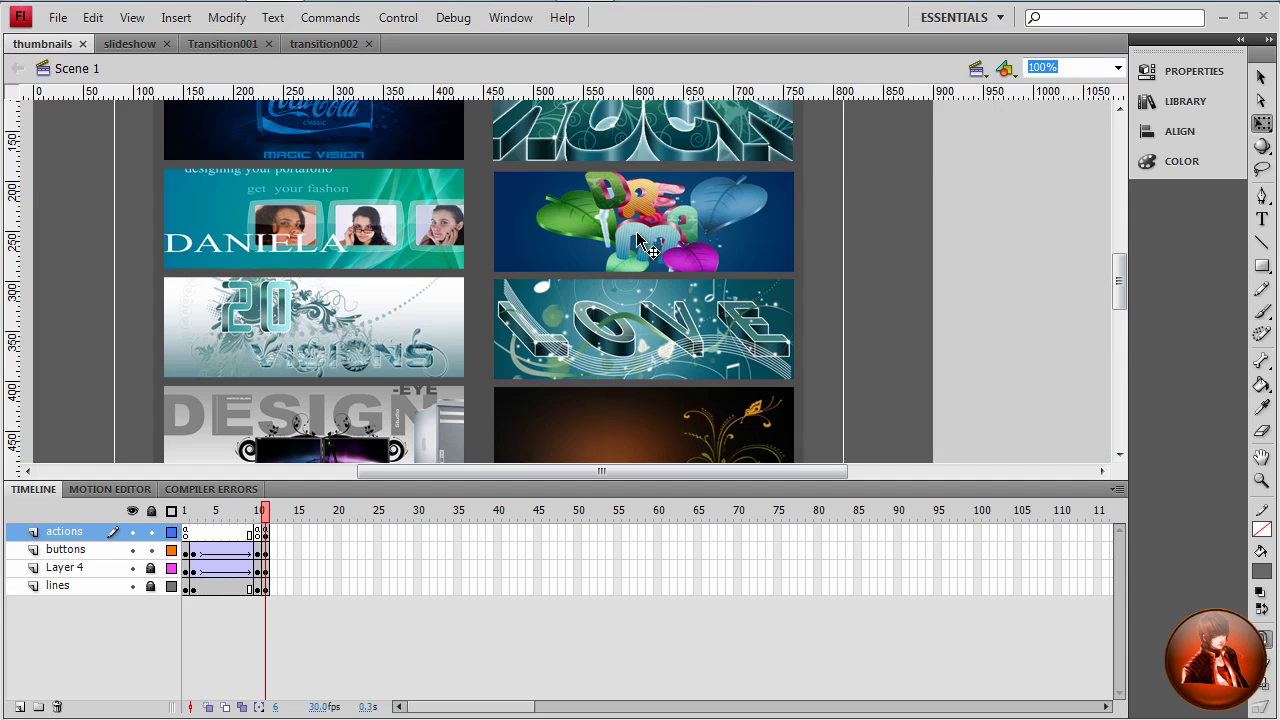
{"action": "left_click", "coordinate": [133, 45]}
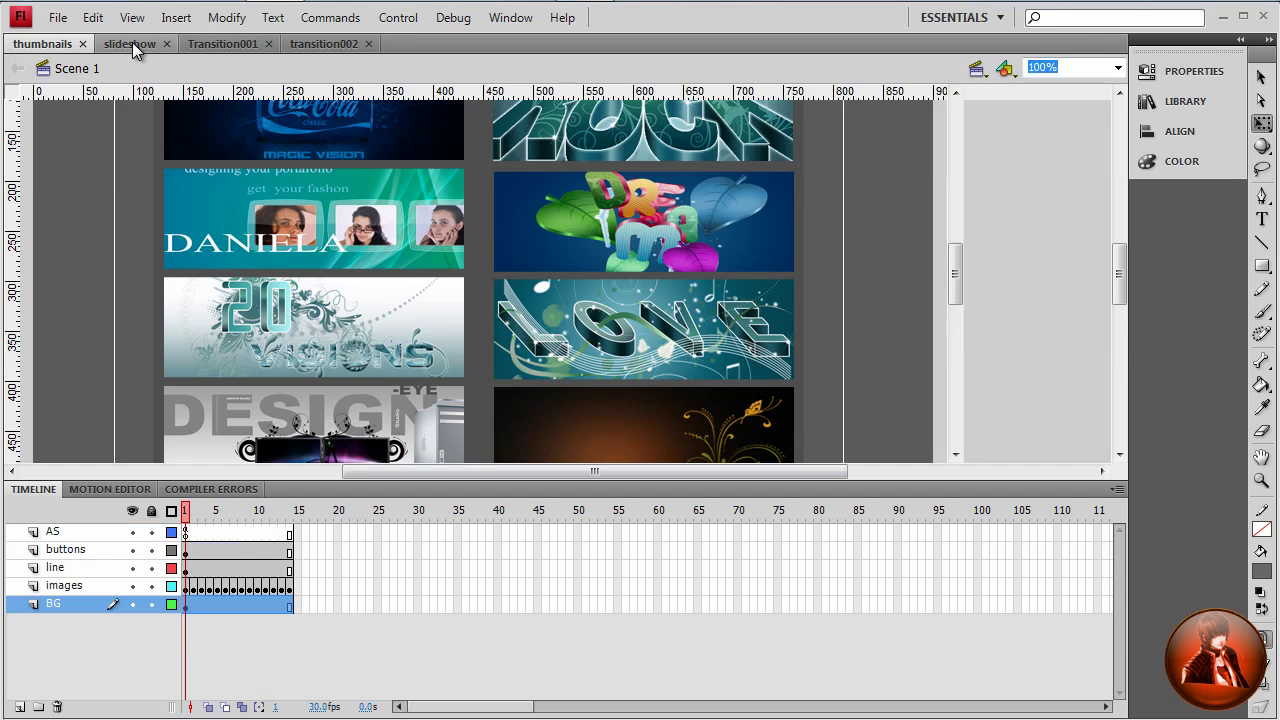
{"action": "key", "text": "ctrl+Return"}
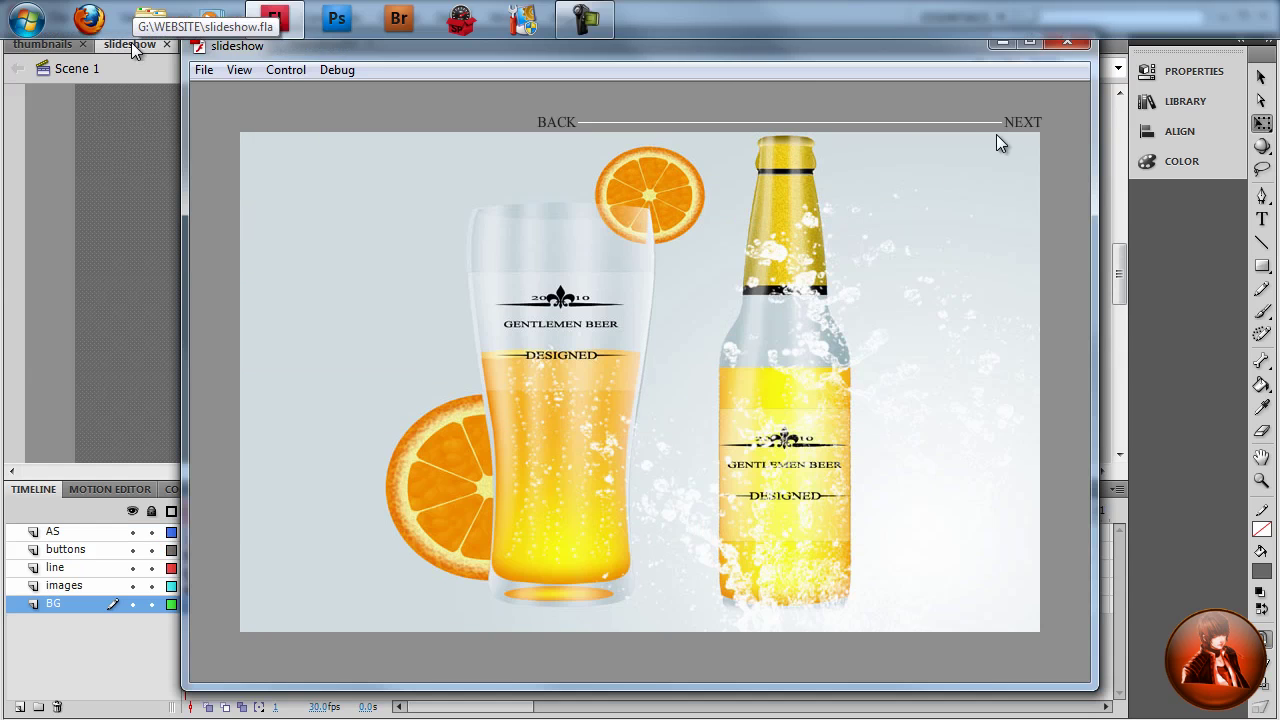
{"action": "left_click", "coordinate": [1020, 128]}
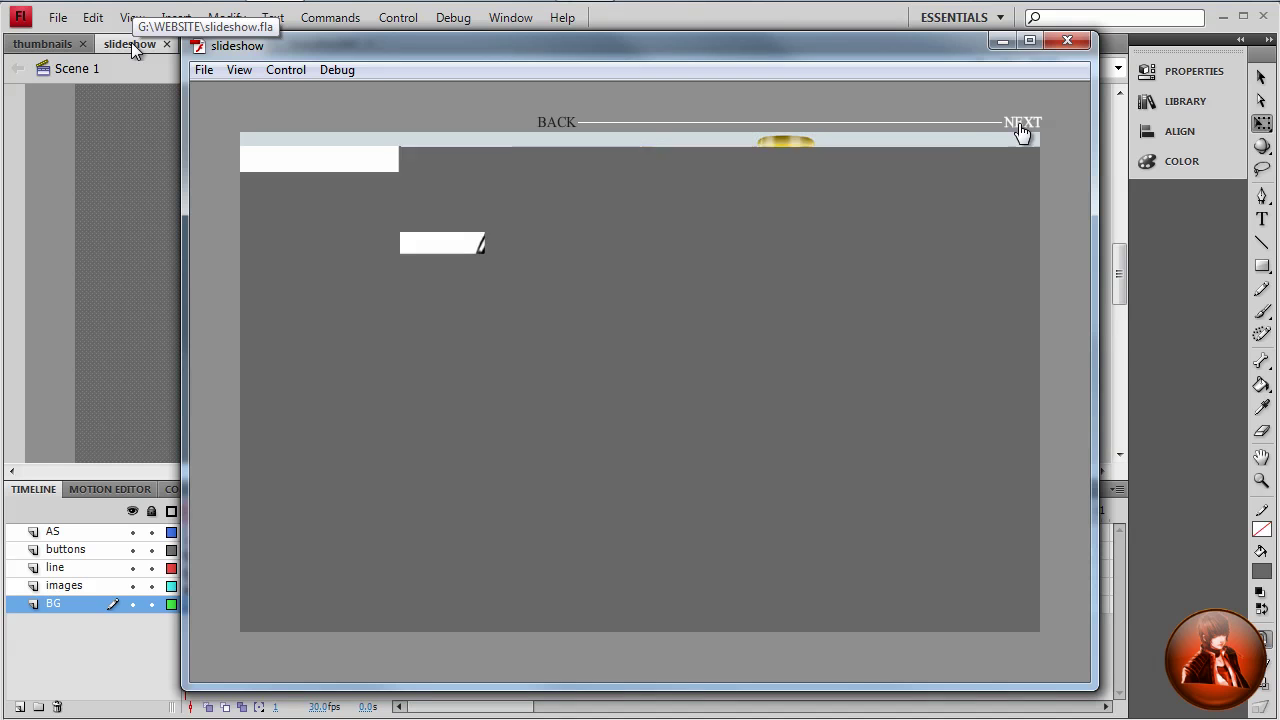
{"action": "left_click", "coordinate": [1020, 132]}
{"action": "left_click", "coordinate": [1022, 134]}
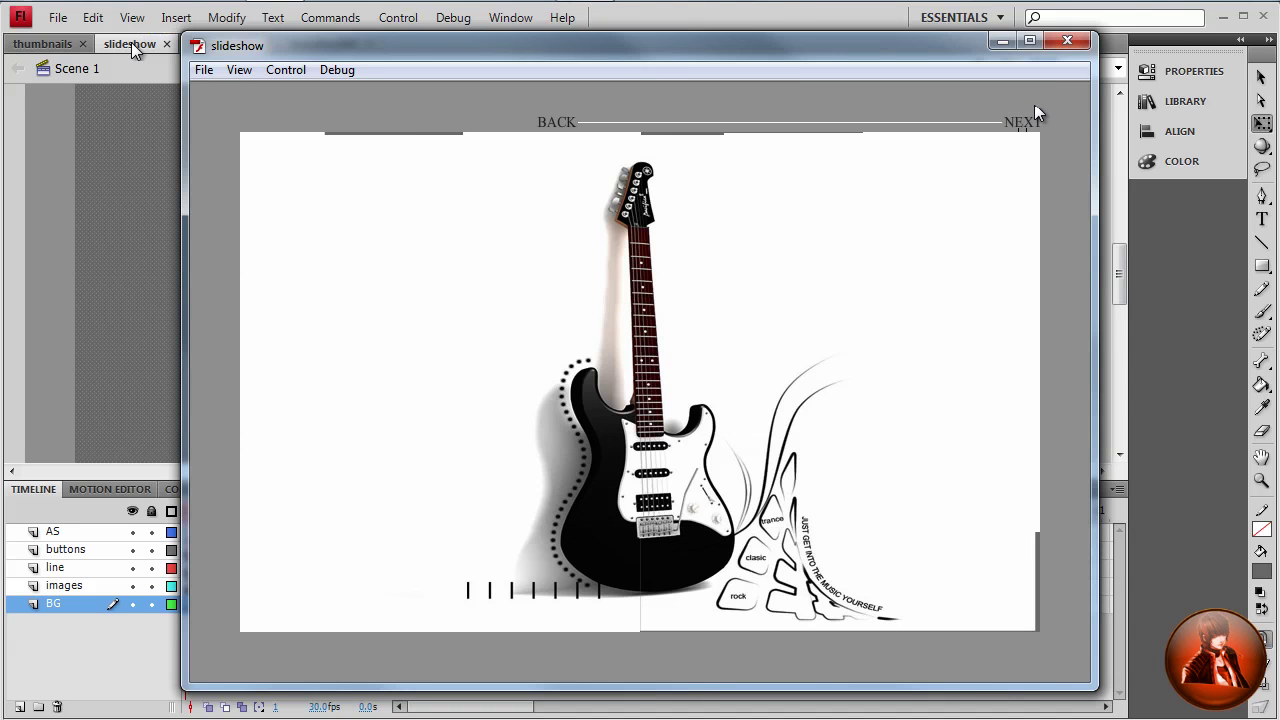
{"action": "left_click", "coordinate": [1067, 40]}
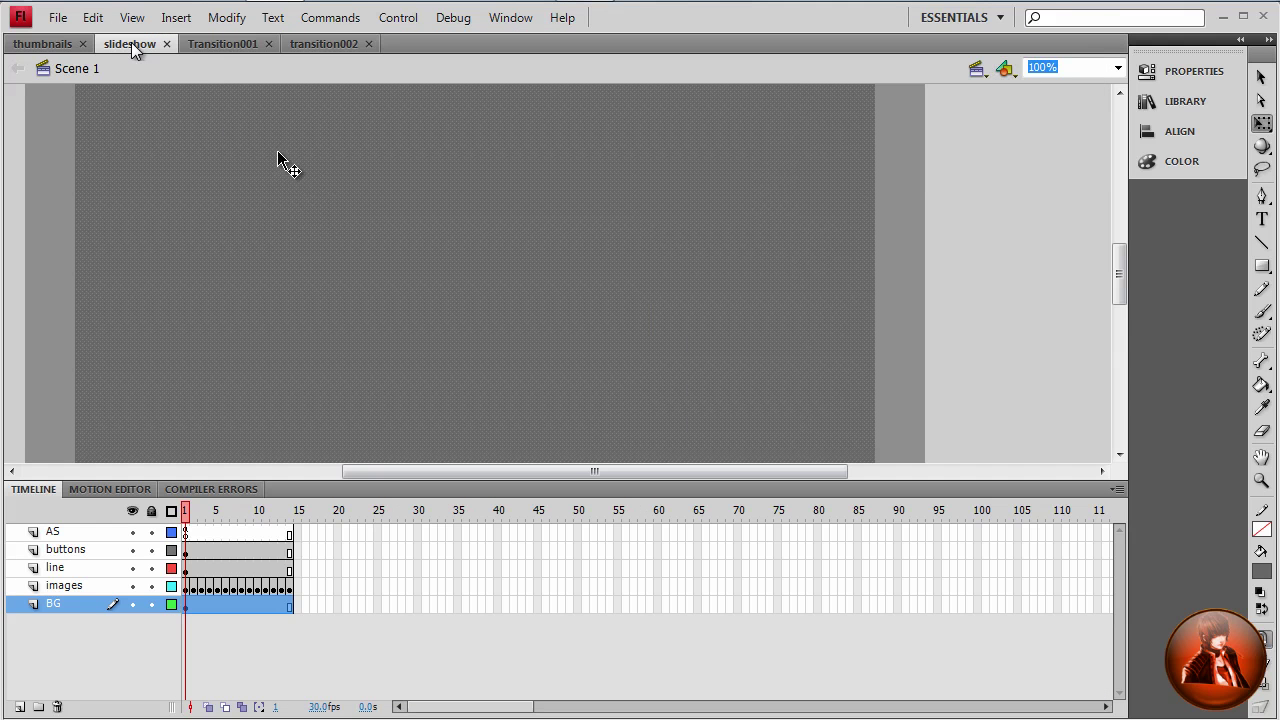
Step: Test-play the Transition001 movie twice, closing each preview
{"action": "left_click", "coordinate": [210, 43]}
{"action": "key", "text": "ctrl+Return"}
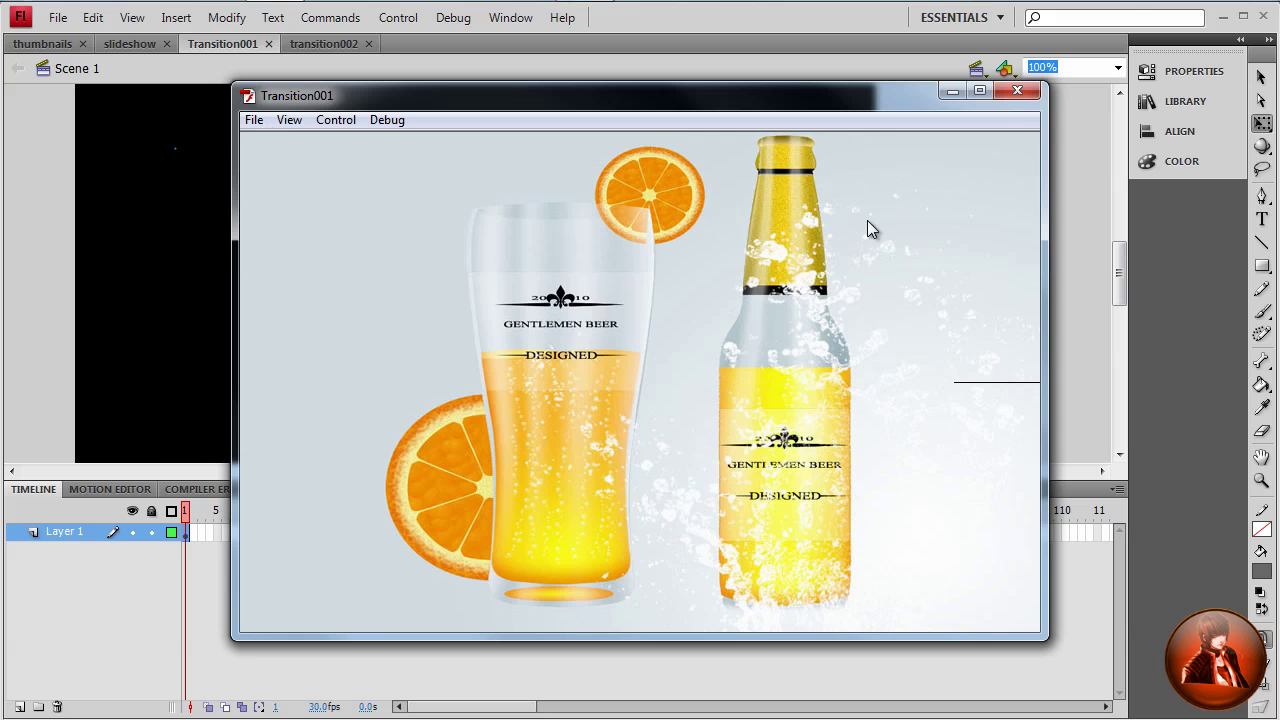
{"action": "left_click", "coordinate": [1015, 93]}
{"action": "key", "text": "ctrl+Return"}
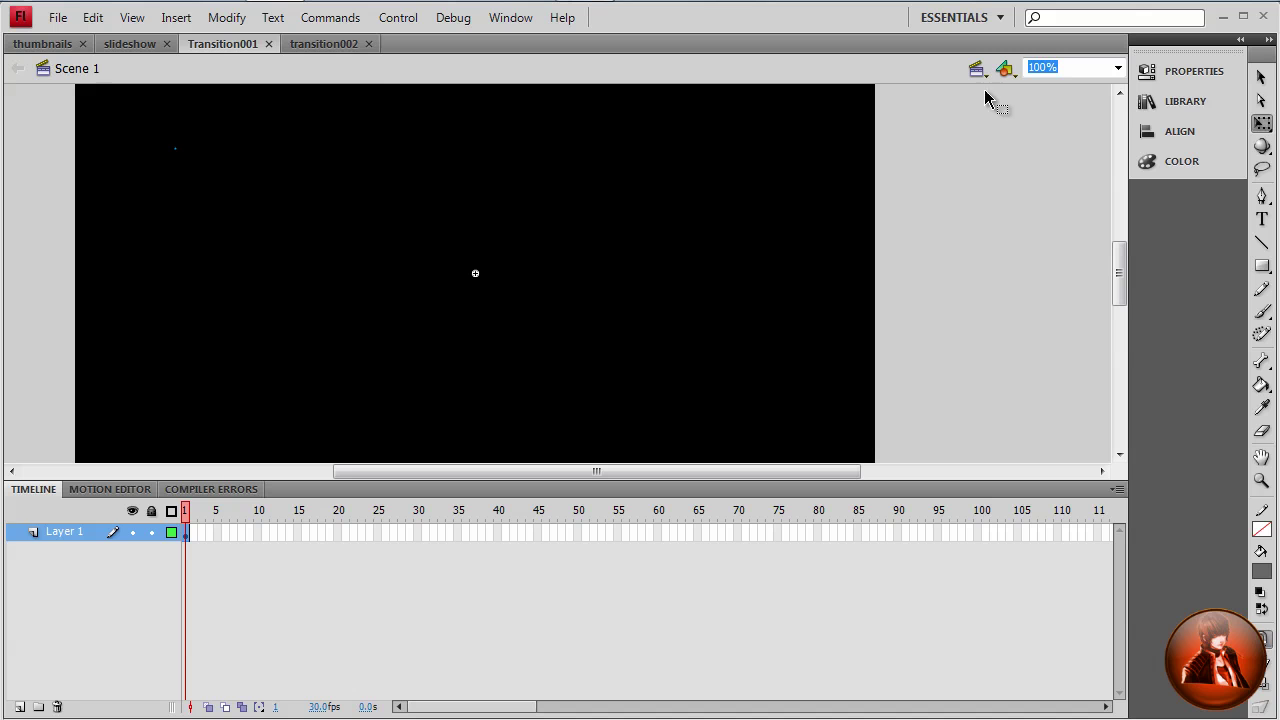
{"action": "left_click", "coordinate": [1017, 91]}
Step: Test-play transition002, advance through six images with wipe transitions, then close it
{"action": "left_click", "coordinate": [330, 46]}
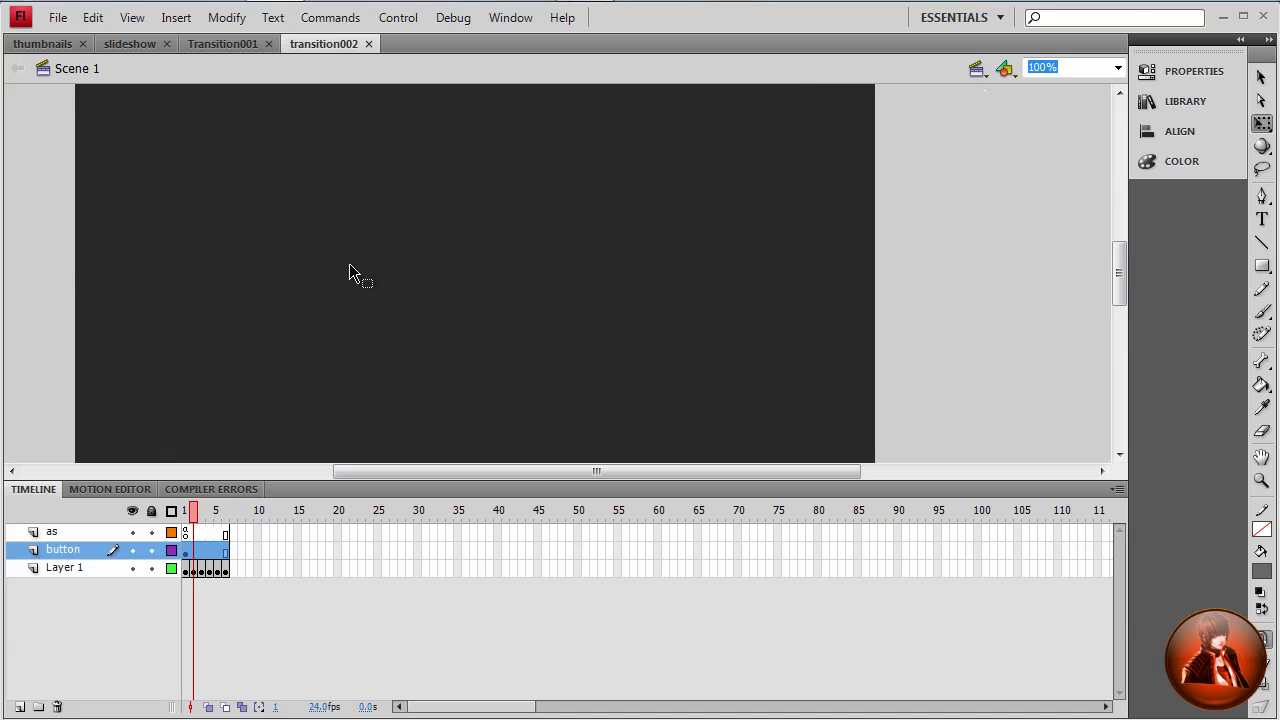
{"action": "key", "text": "ctrl+Return"}
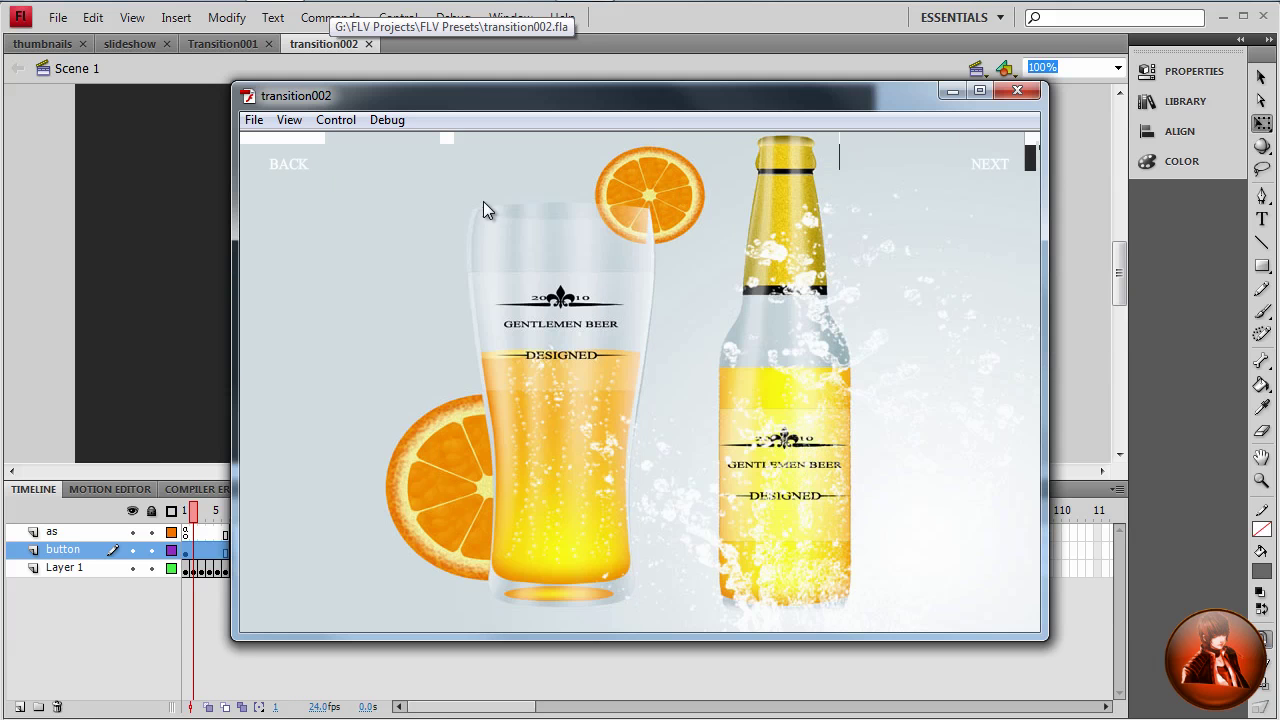
{"action": "left_click", "coordinate": [998, 170]}
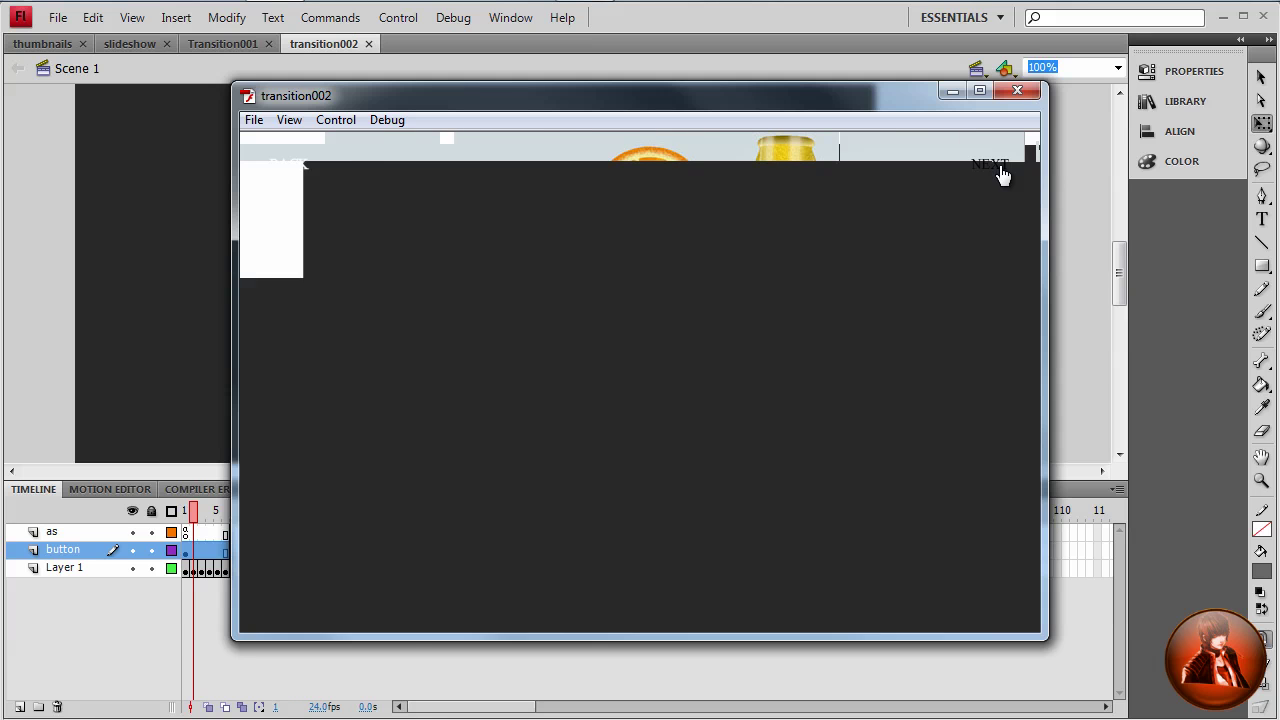
{"action": "left_click", "coordinate": [1001, 172]}
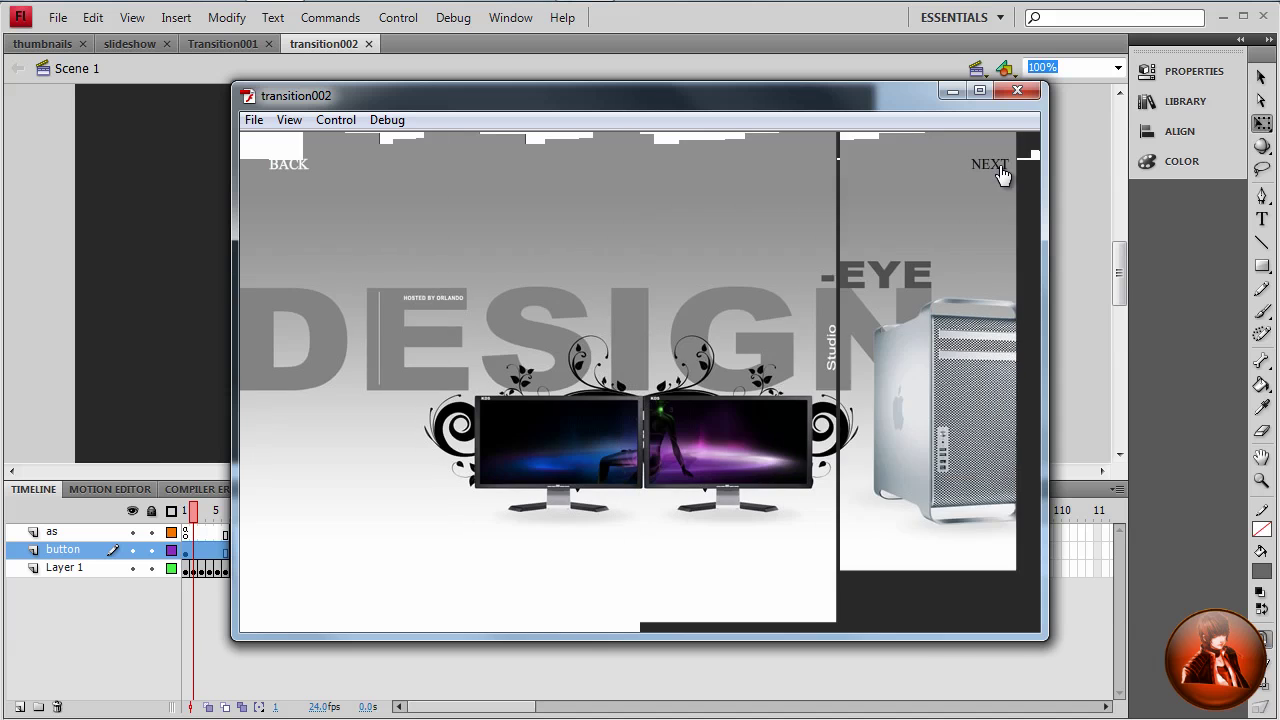
{"action": "left_click", "coordinate": [1002, 172]}
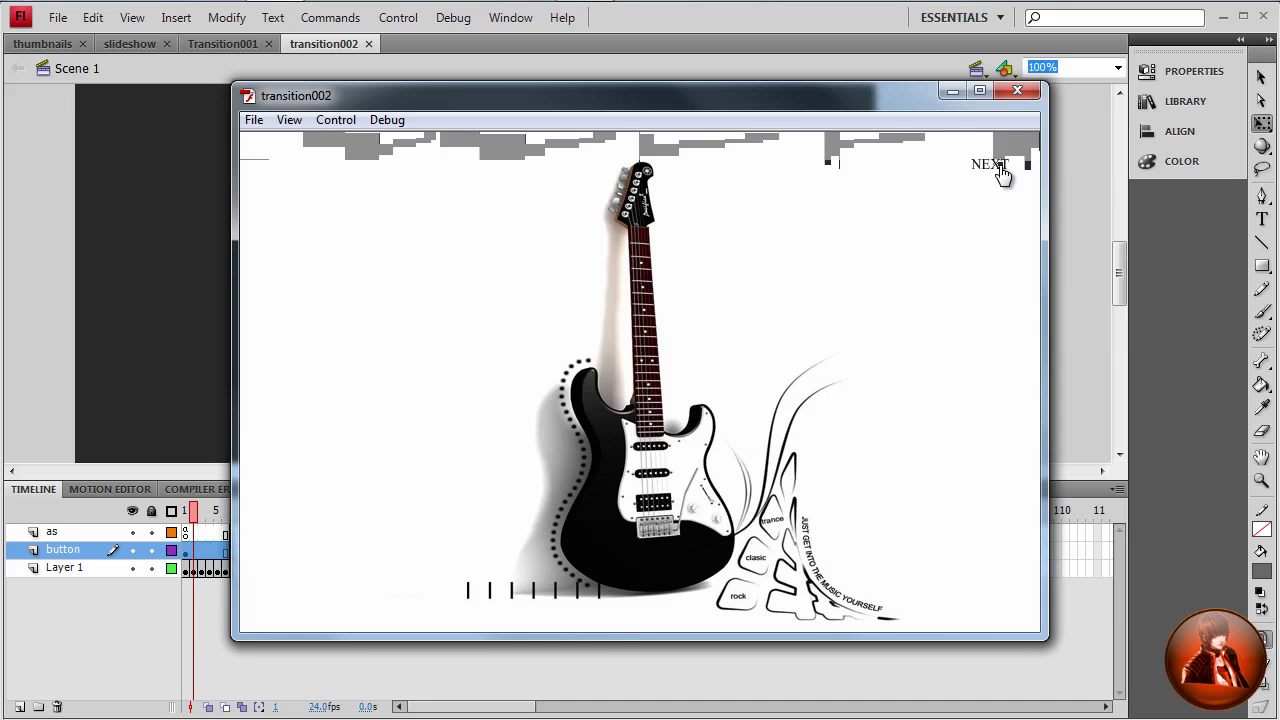
{"action": "left_click", "coordinate": [1000, 171]}
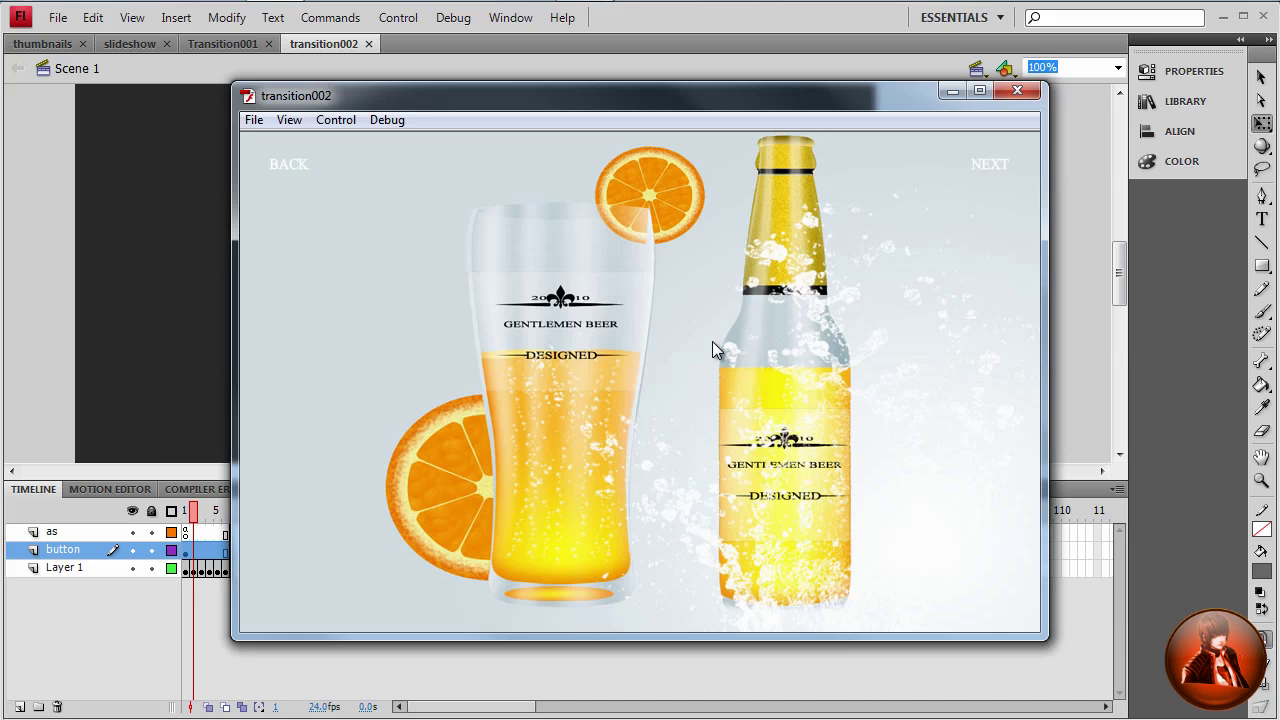
{"action": "left_click", "coordinate": [978, 176]}
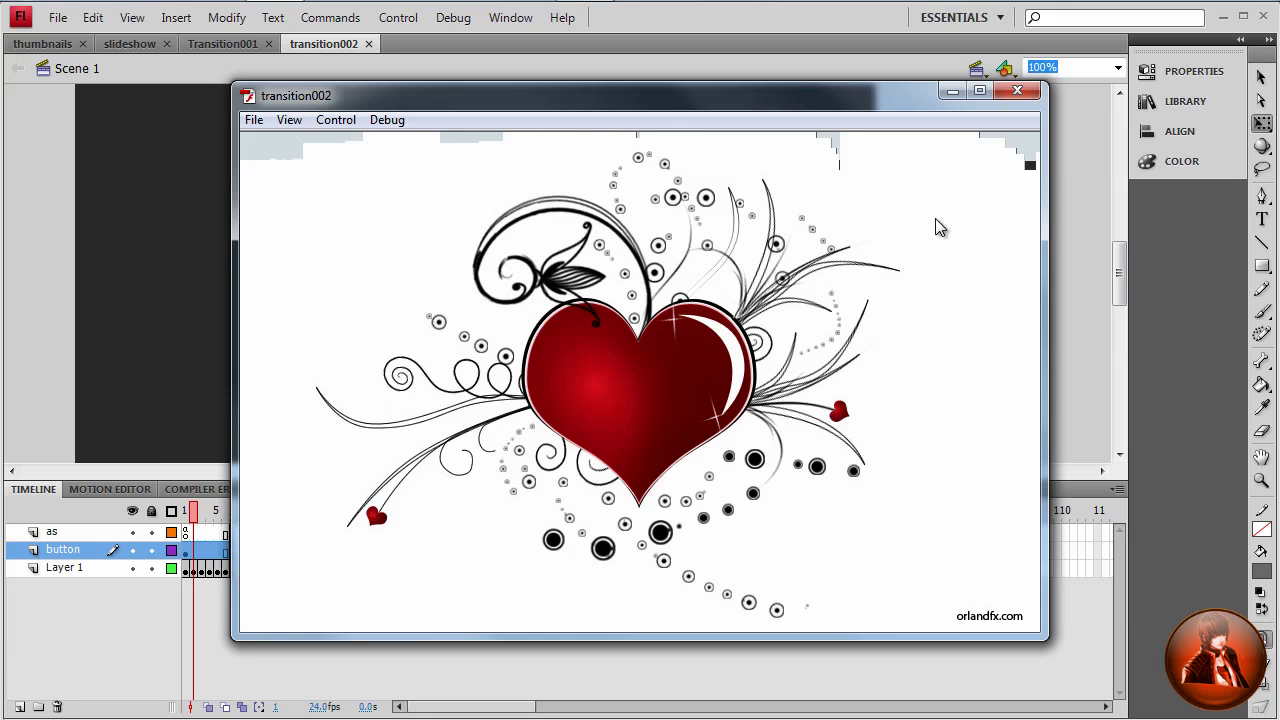
{"action": "left_click", "coordinate": [985, 172]}
{"action": "left_click", "coordinate": [998, 97]}
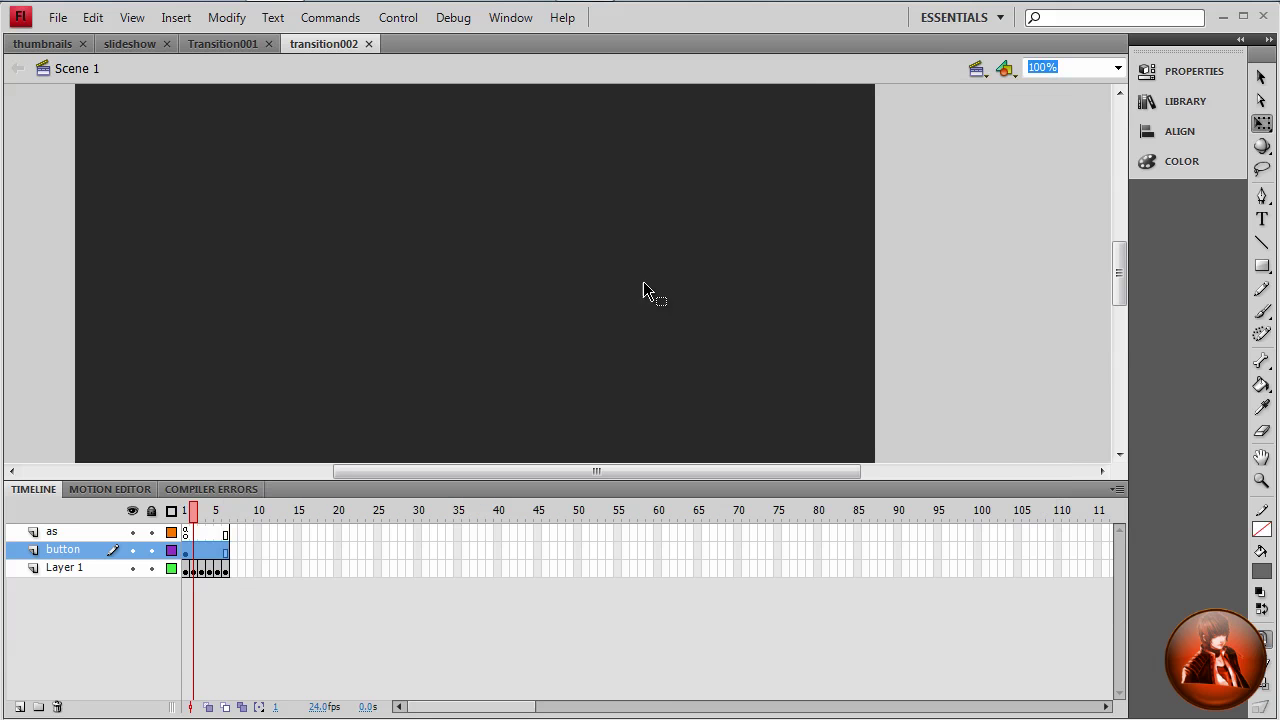
Step: Create a new Flash File (ActionScript 3.0) document
{"action": "left_click", "coordinate": [48, 19]}
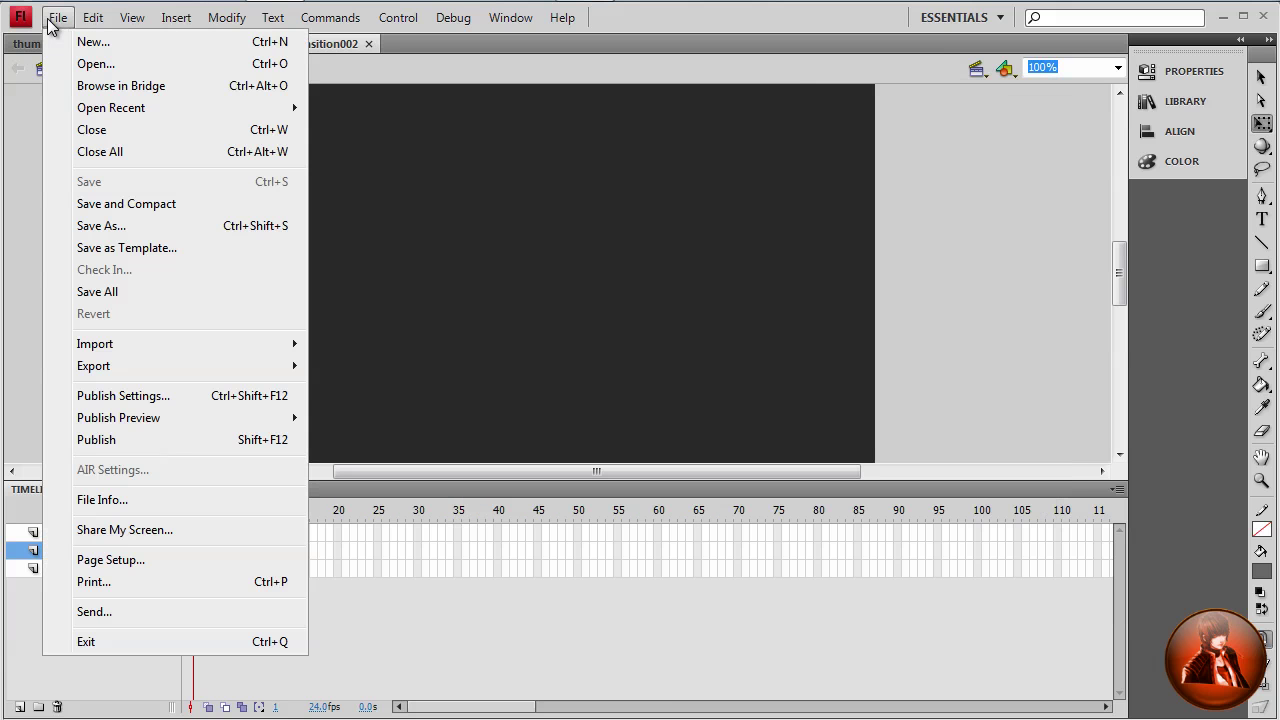
{"action": "left_click", "coordinate": [90, 41]}
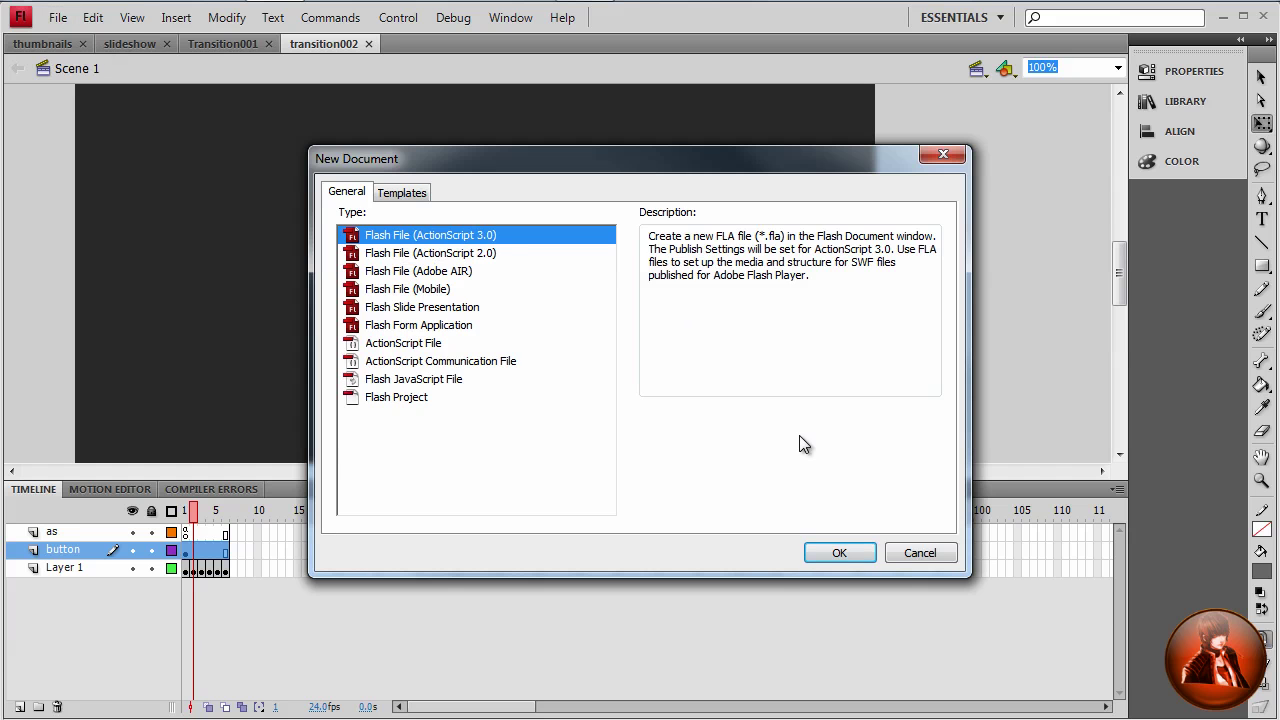
{"action": "left_click", "coordinate": [836, 552]}
Step: Set the document size to 900 × 600 px with a #333333 background
{"action": "key", "text": "ctrl+j"}
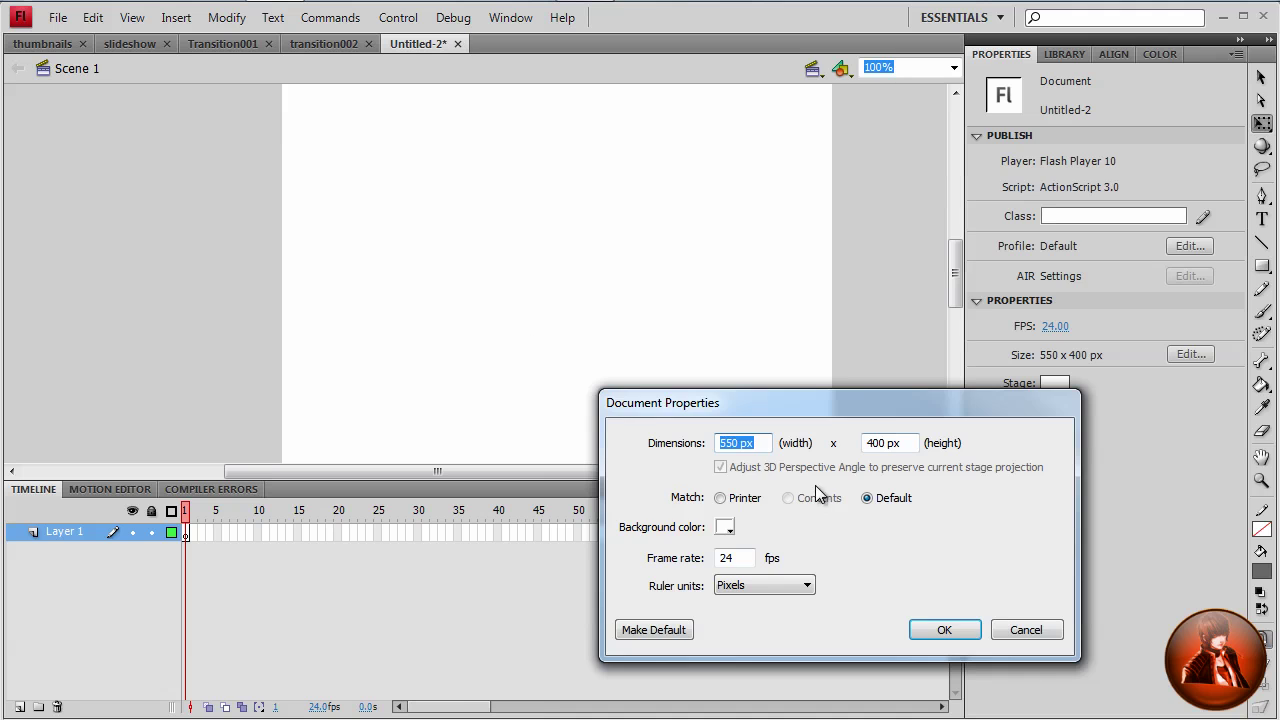
{"action": "type", "text": "800"}
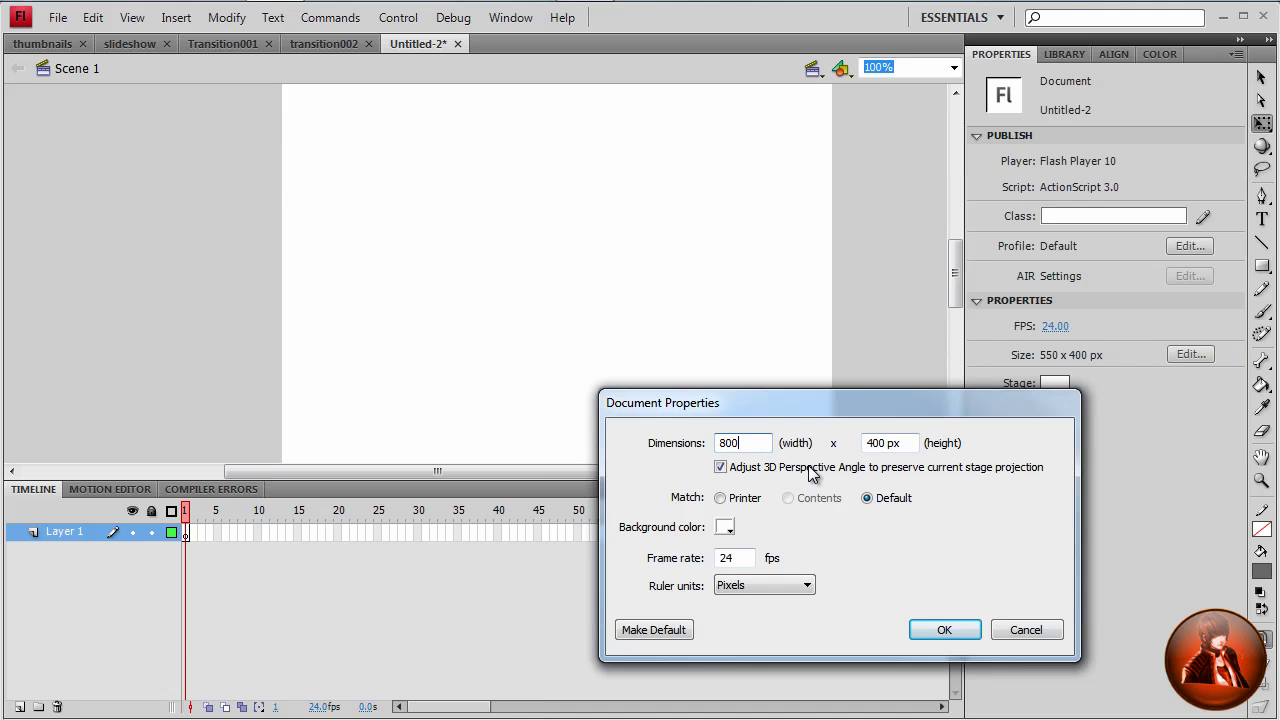
{"action": "key", "text": "BackSpace"}
{"action": "key", "text": "BackSpace"}
{"action": "key", "text": "BackSpace"}
{"action": "type", "text": "900"}
{"action": "key", "text": "Tab"}
{"action": "type", "text": "600"}
{"action": "left_click", "coordinate": [726, 527]}
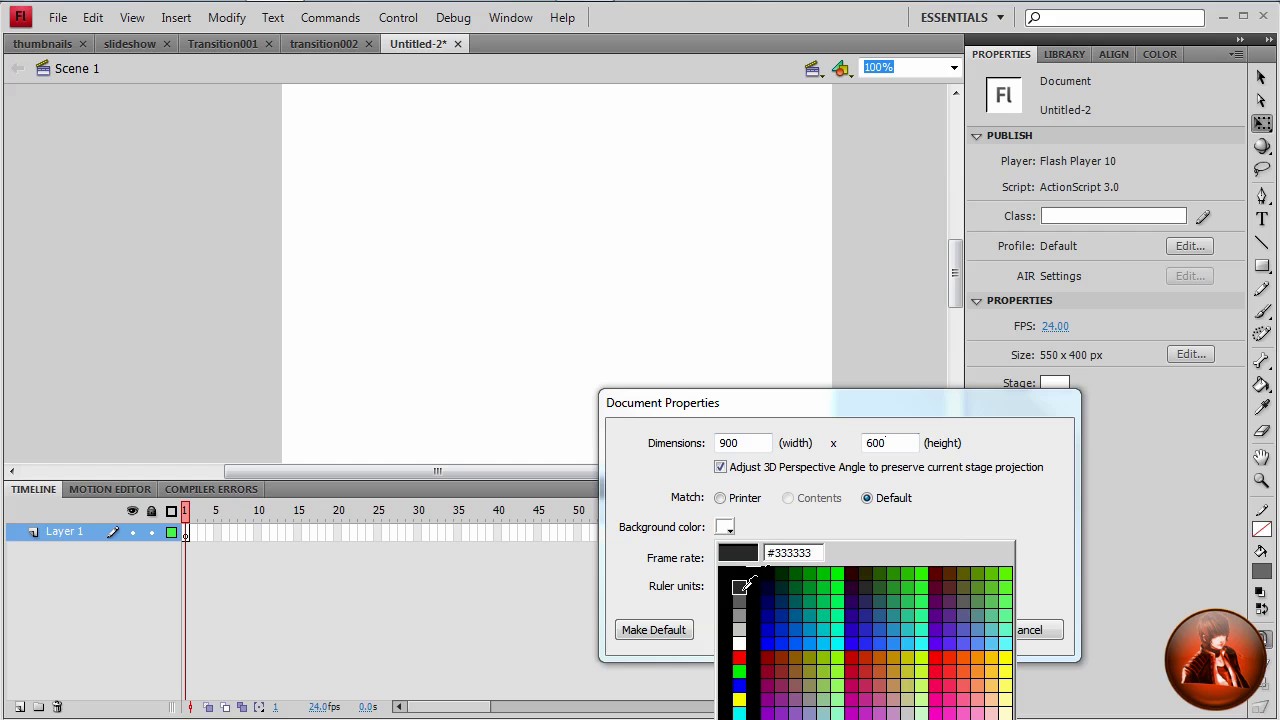
{"action": "left_click", "coordinate": [741, 587]}
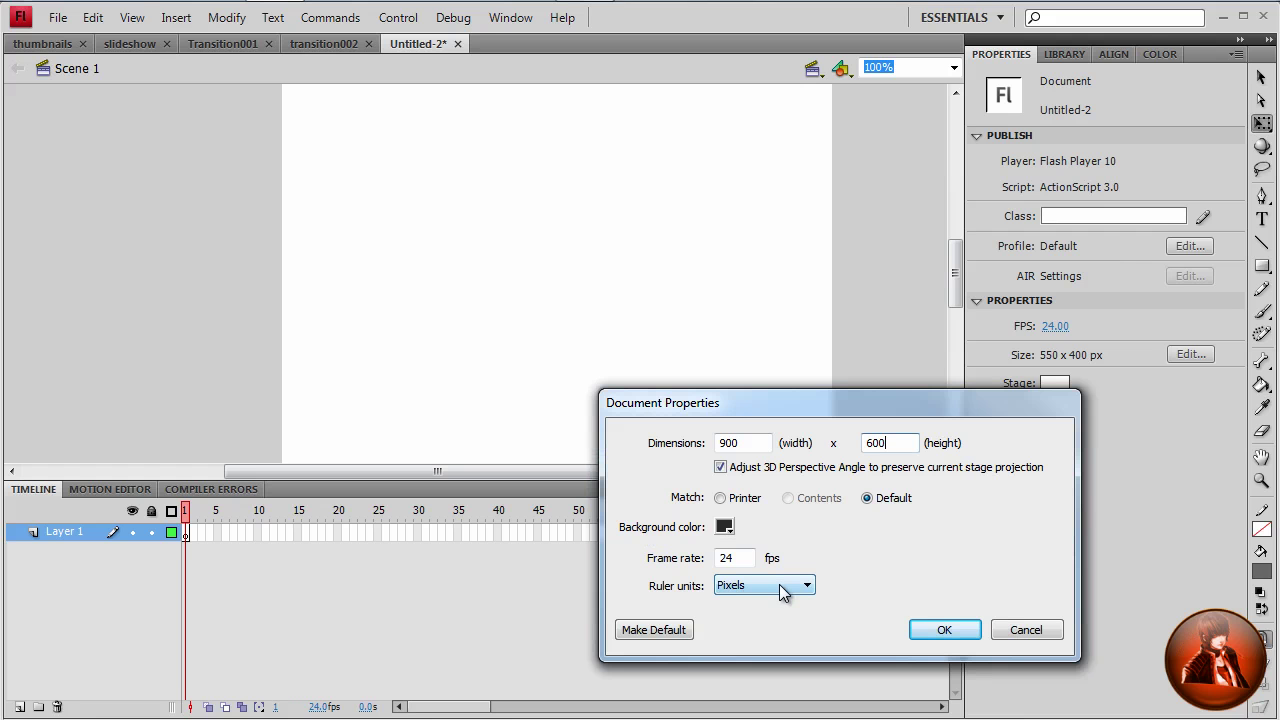
{"action": "left_click", "coordinate": [949, 633]}
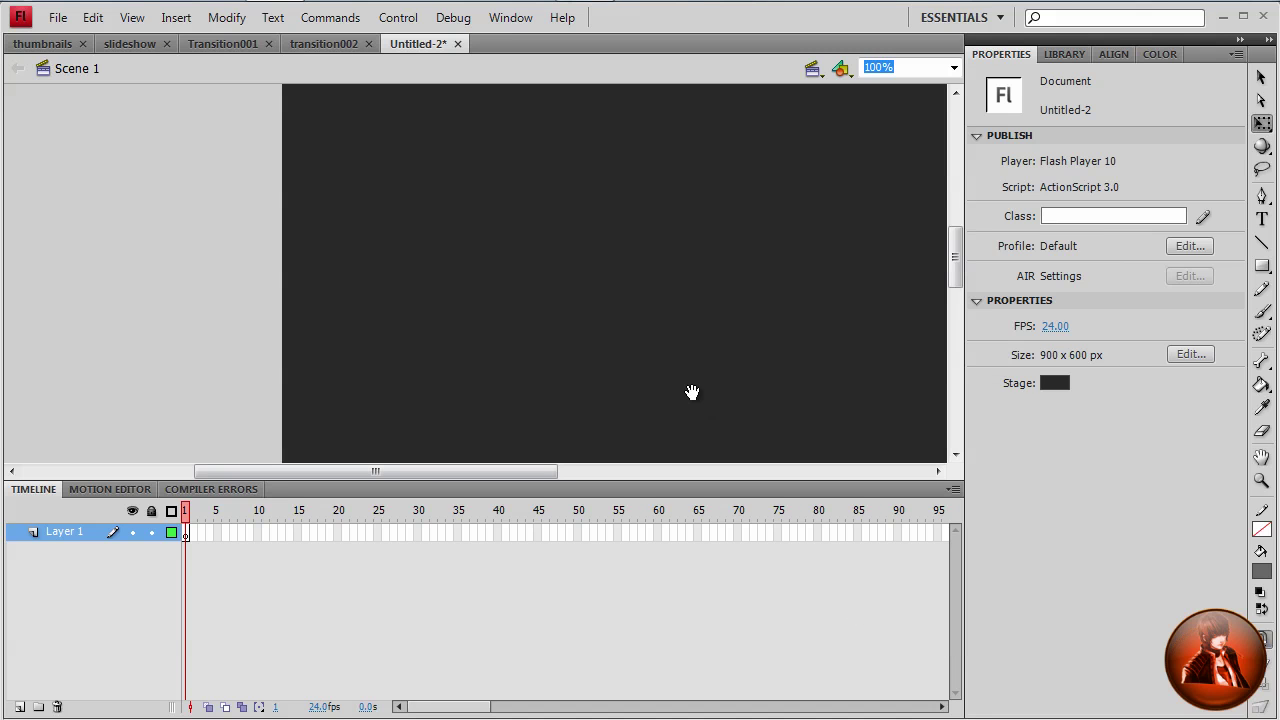
Step: Import all fourteen JPGs (01.jpg–15.jpg) into the library and preview 01.jpg there
{"action": "left_click_drag", "start_coordinate": [692, 392], "coordinate": [443, 397]}
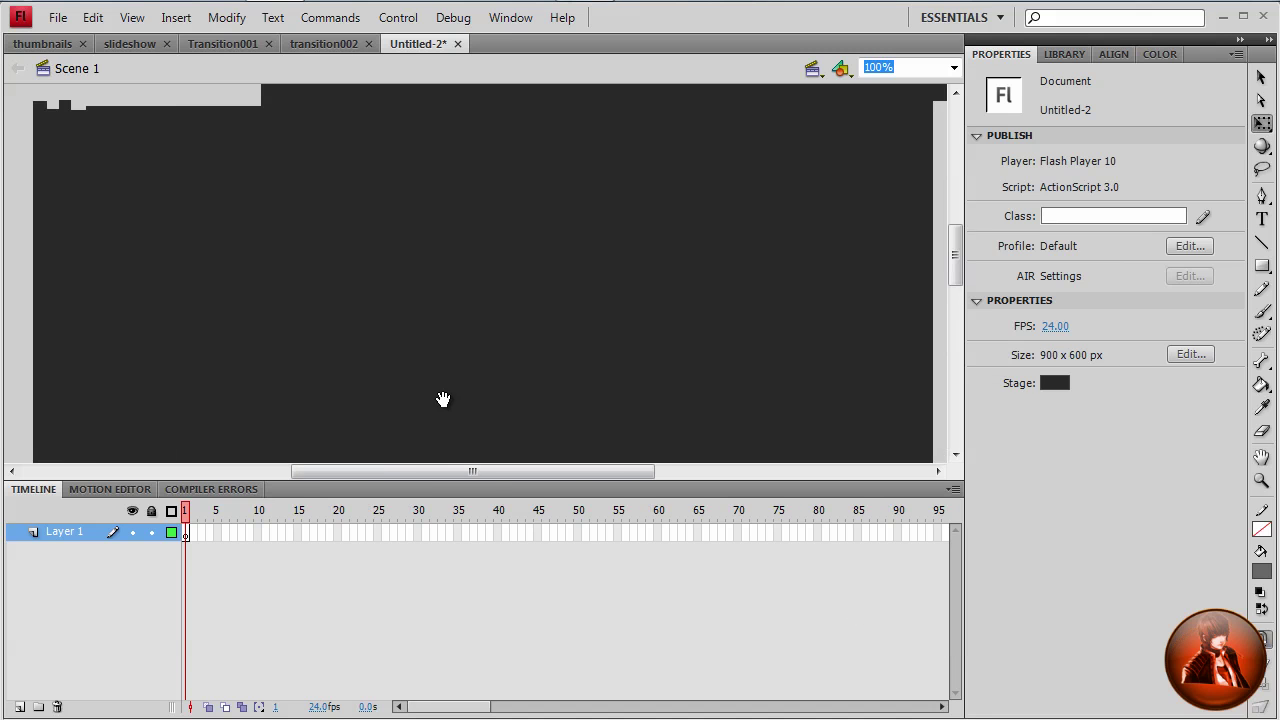
{"action": "double_click", "coordinate": [490, 491]}
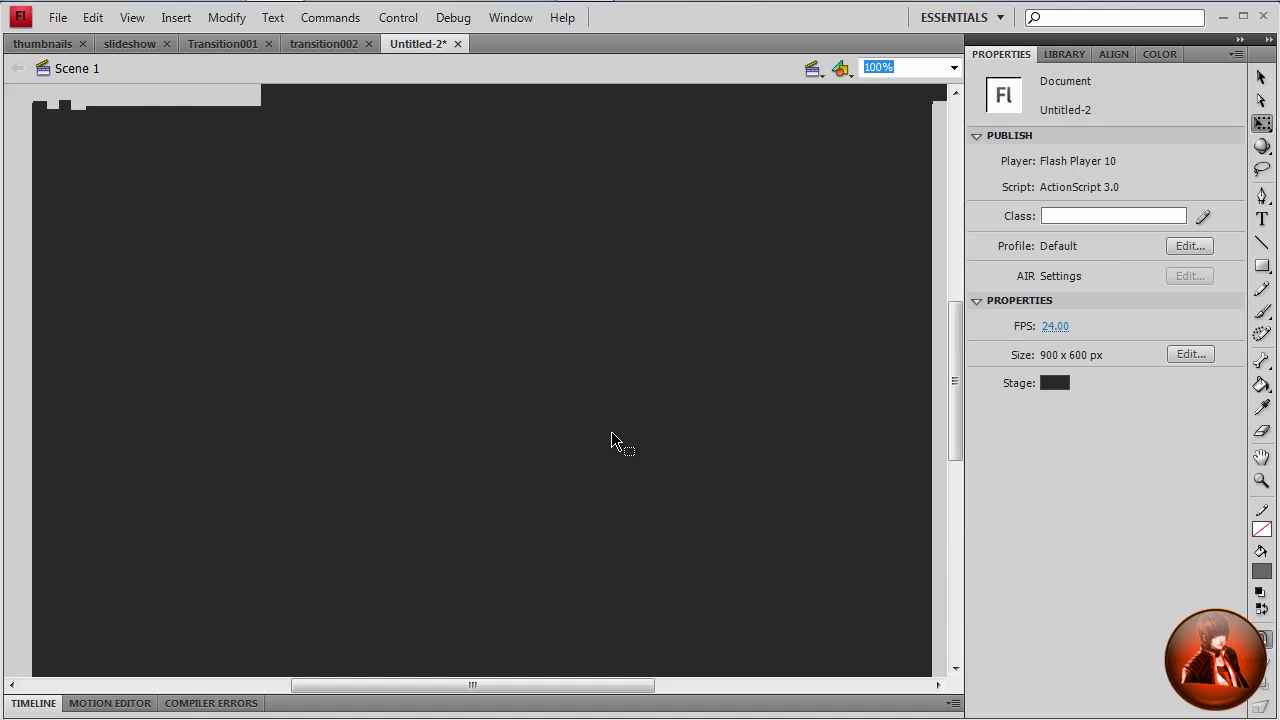
{"action": "left_click", "coordinate": [58, 17]}
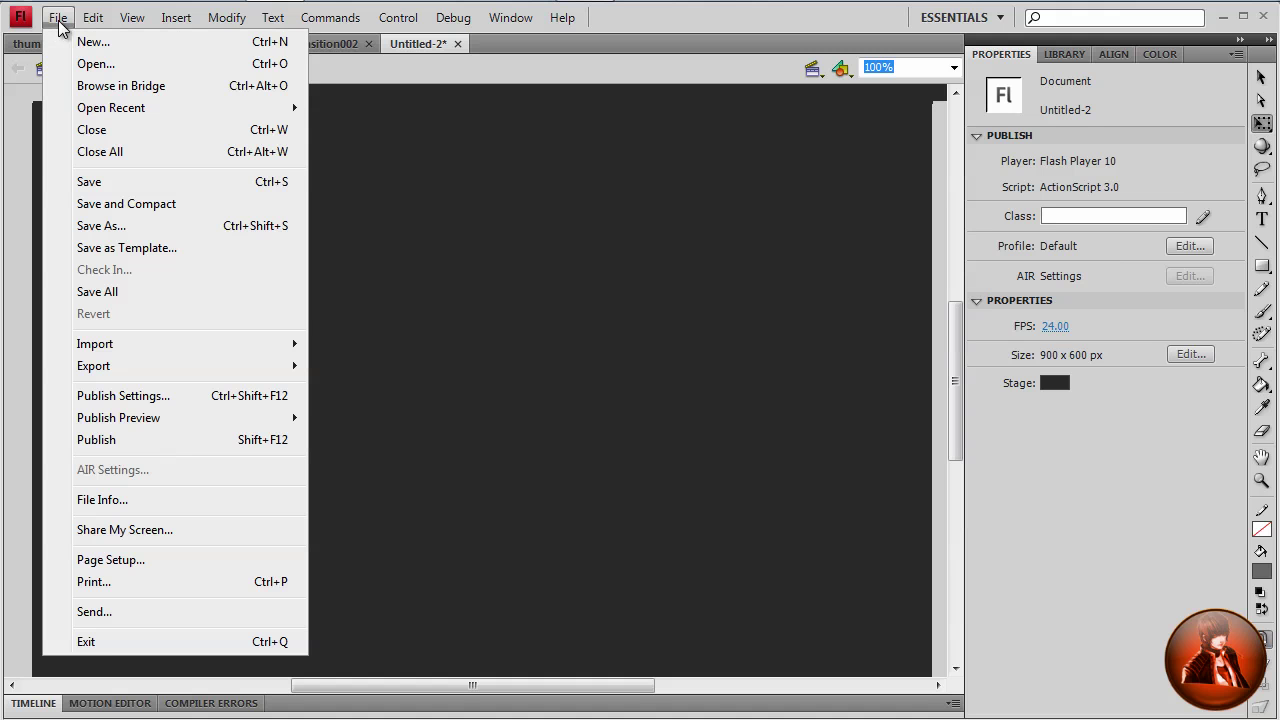
{"action": "mouse_move", "coordinate": [140, 343]}
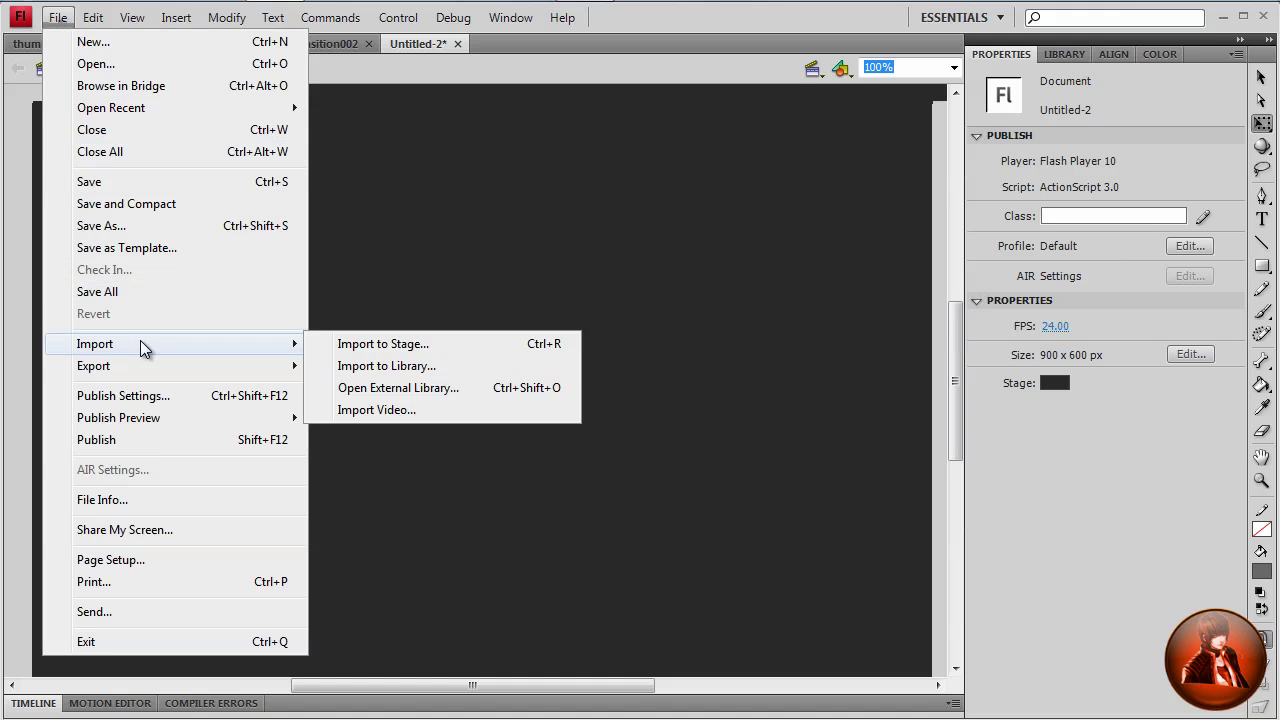
{"action": "left_click", "coordinate": [348, 366]}
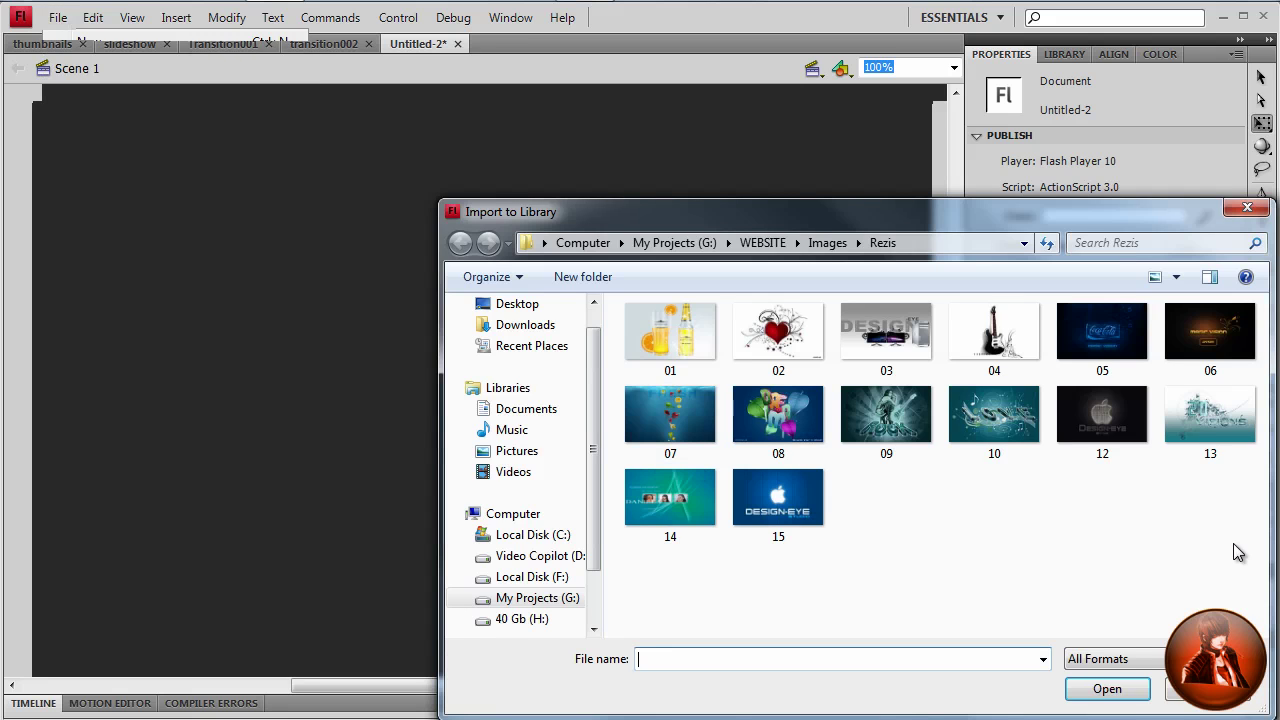
{"action": "left_click_drag", "start_coordinate": [1258, 538], "coordinate": [620, 300]}
{"action": "left_click", "coordinate": [1135, 690]}
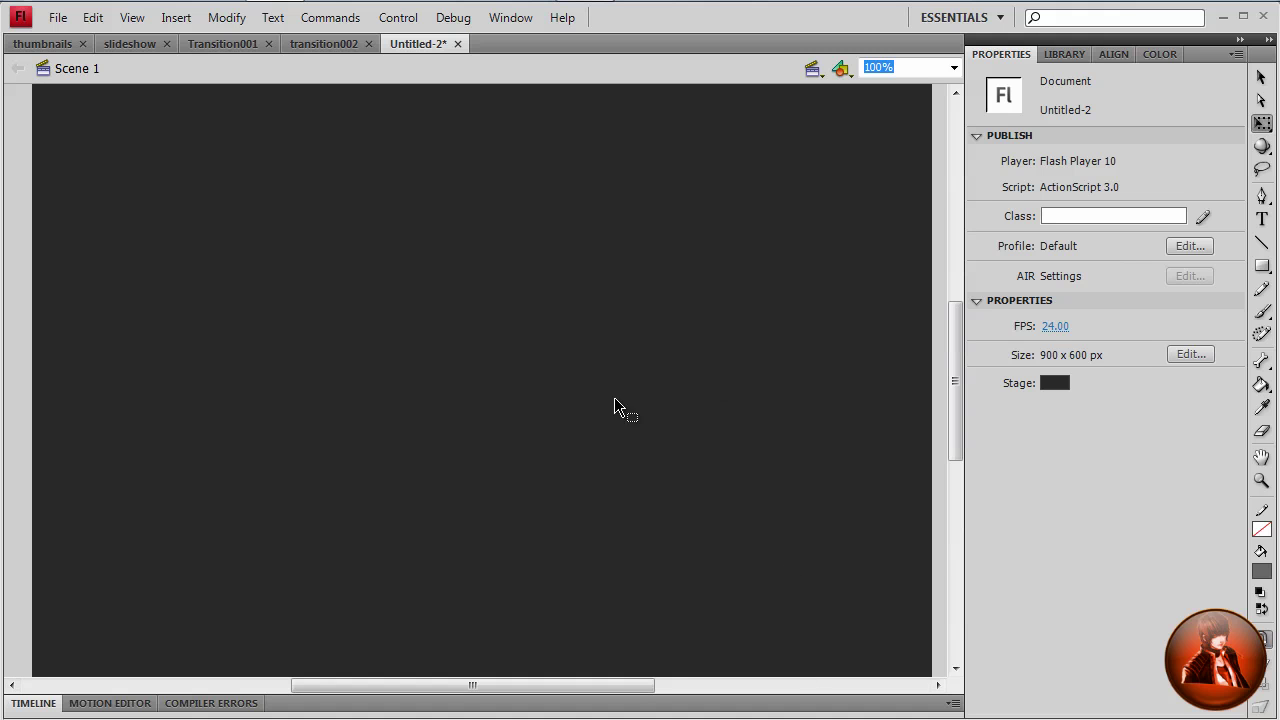
{"action": "left_click", "coordinate": [1050, 56]}
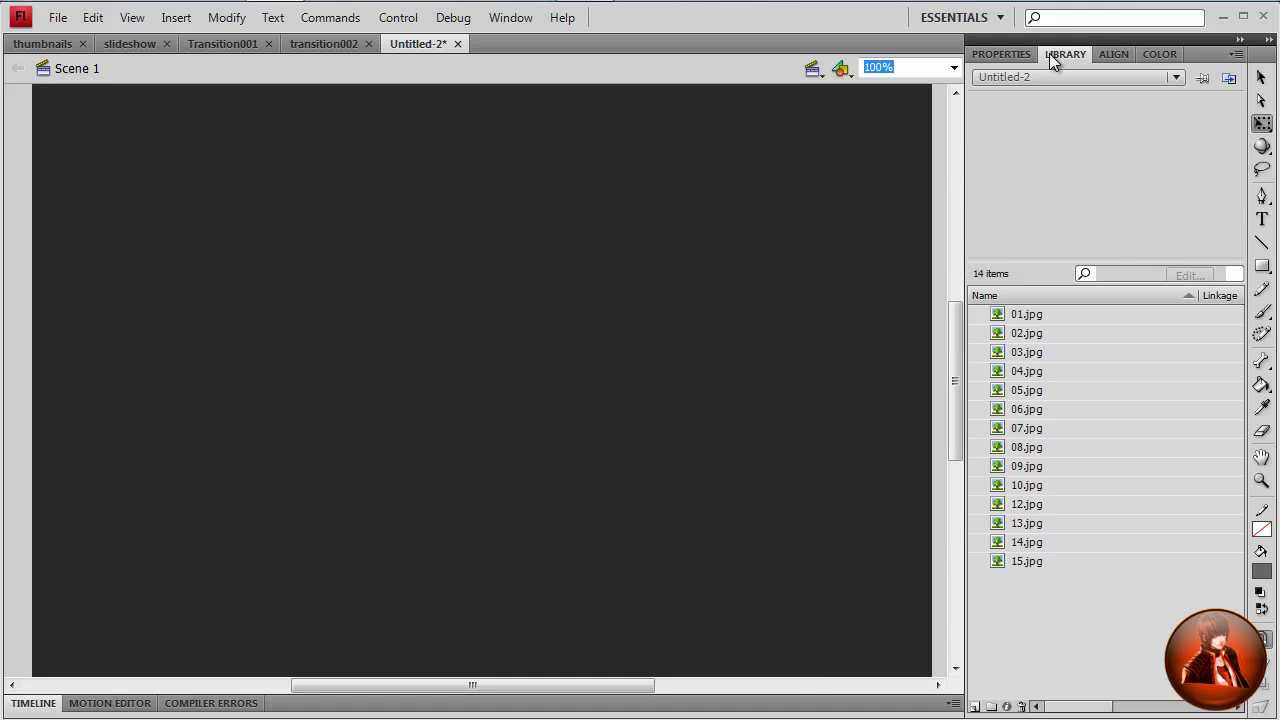
{"action": "left_click", "coordinate": [1043, 314]}
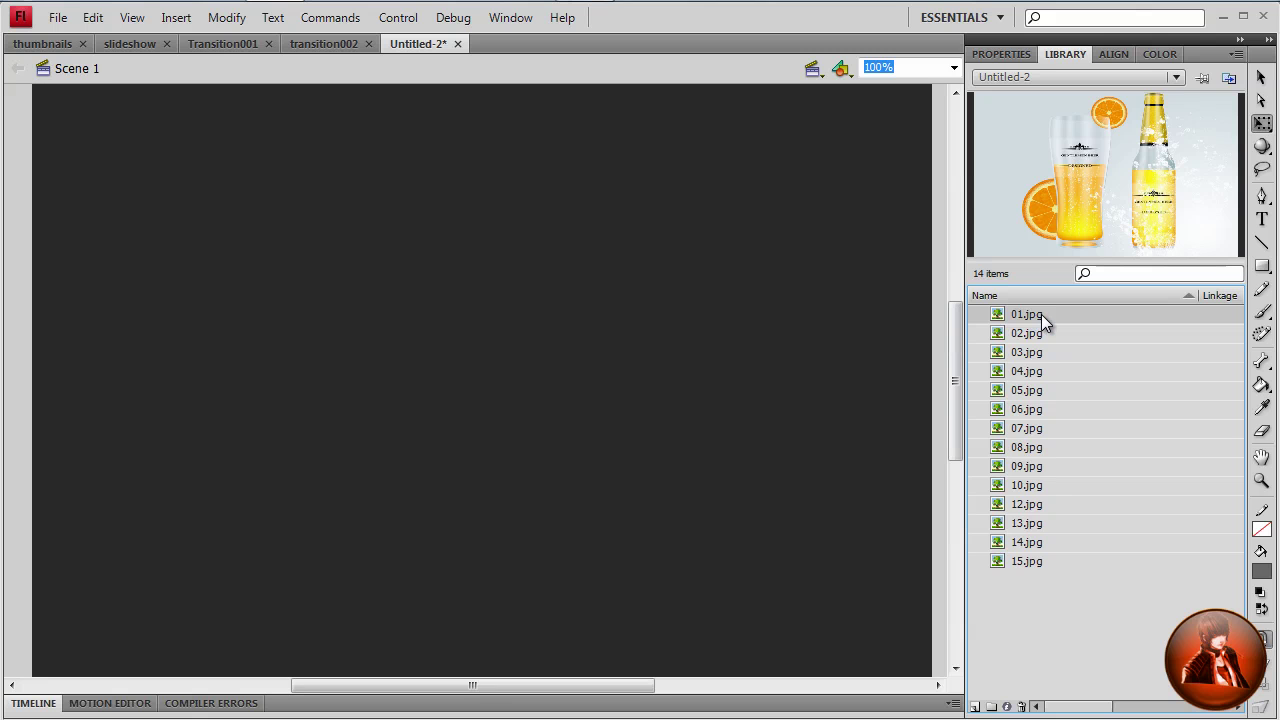
Step: Drag 01.jpg from the Library onto the stage and position it at X 50, Y 50
{"action": "left_click_drag", "start_coordinate": [1041, 314], "coordinate": [480, 383]}
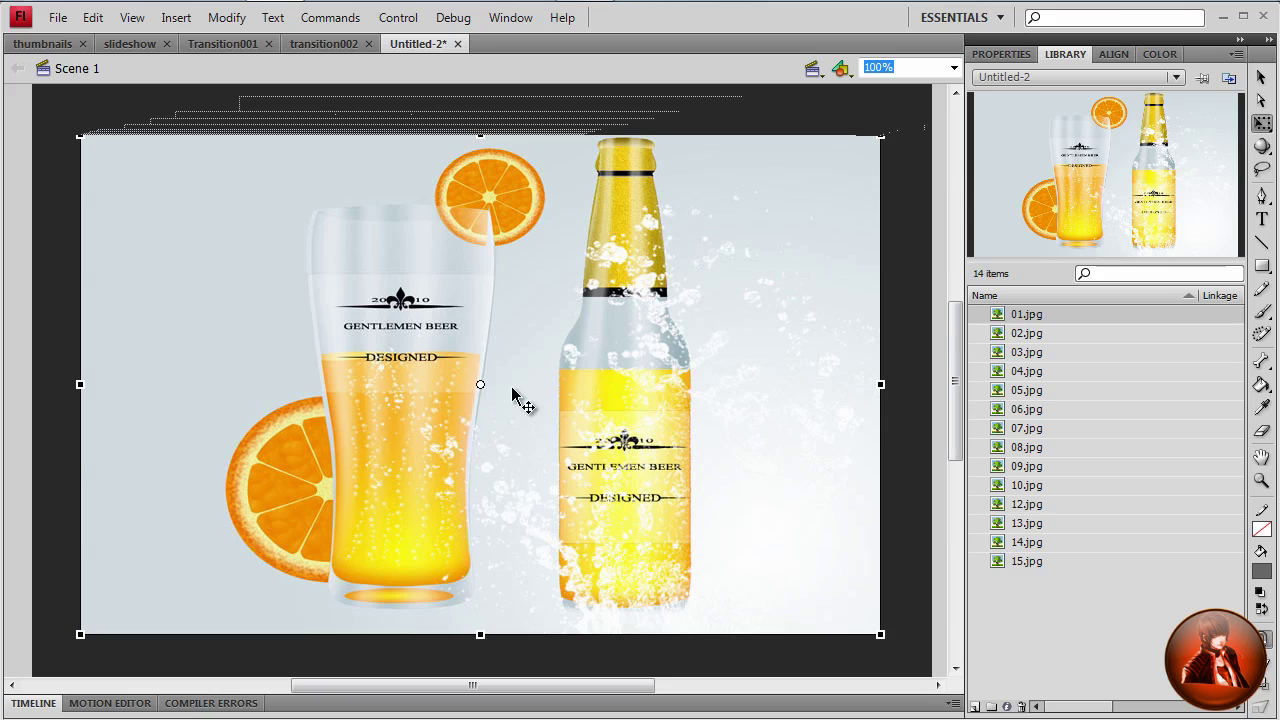
{"action": "left_click", "coordinate": [1000, 54]}
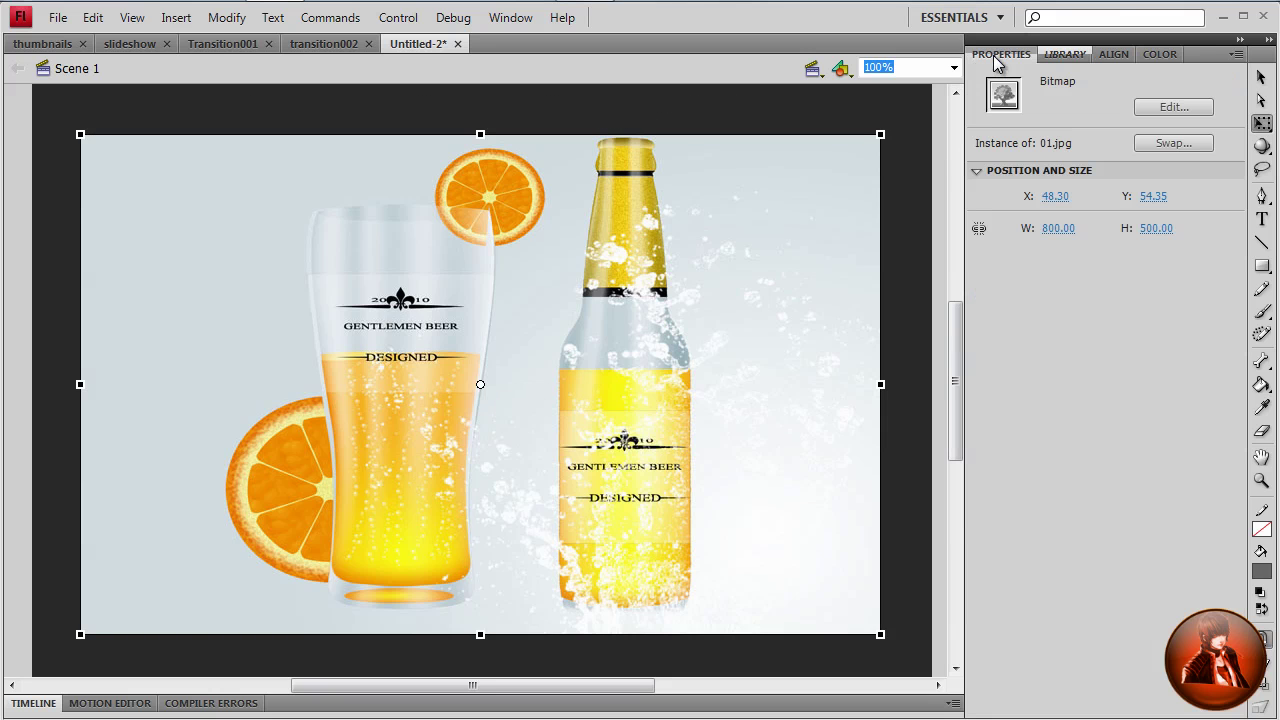
{"action": "left_click", "coordinate": [1262, 77]}
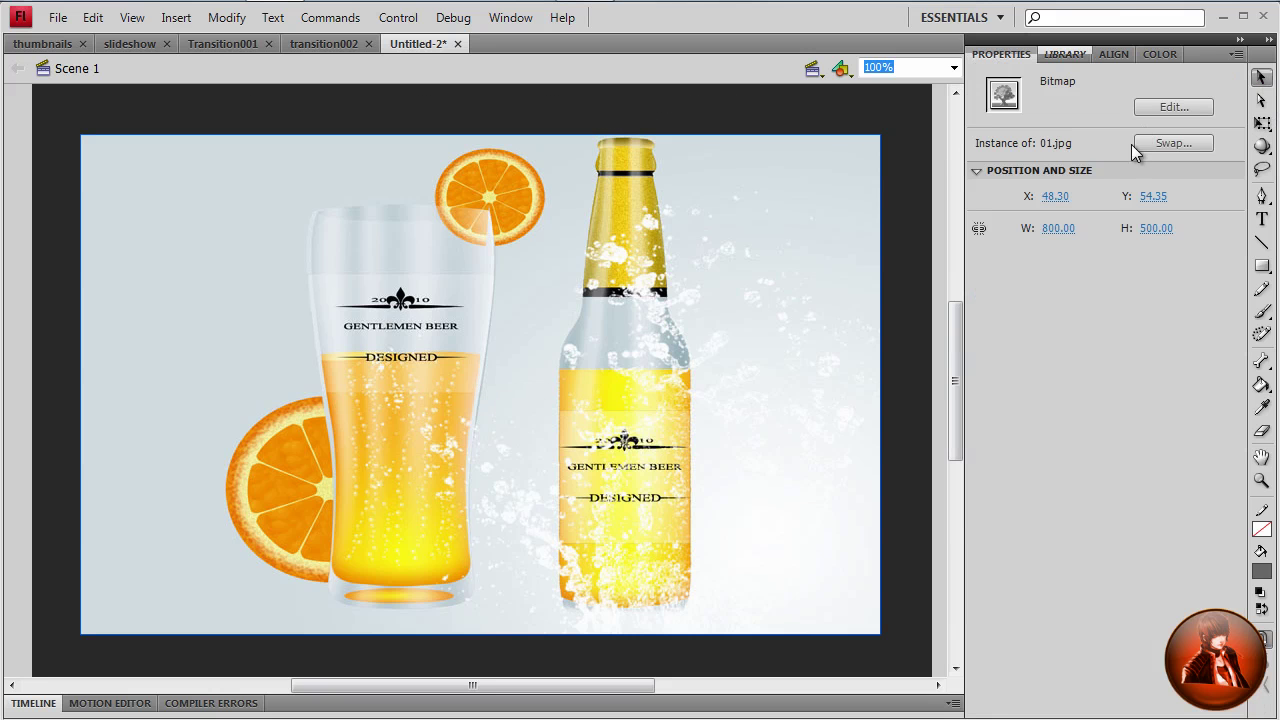
{"action": "left_click", "coordinate": [1053, 196]}
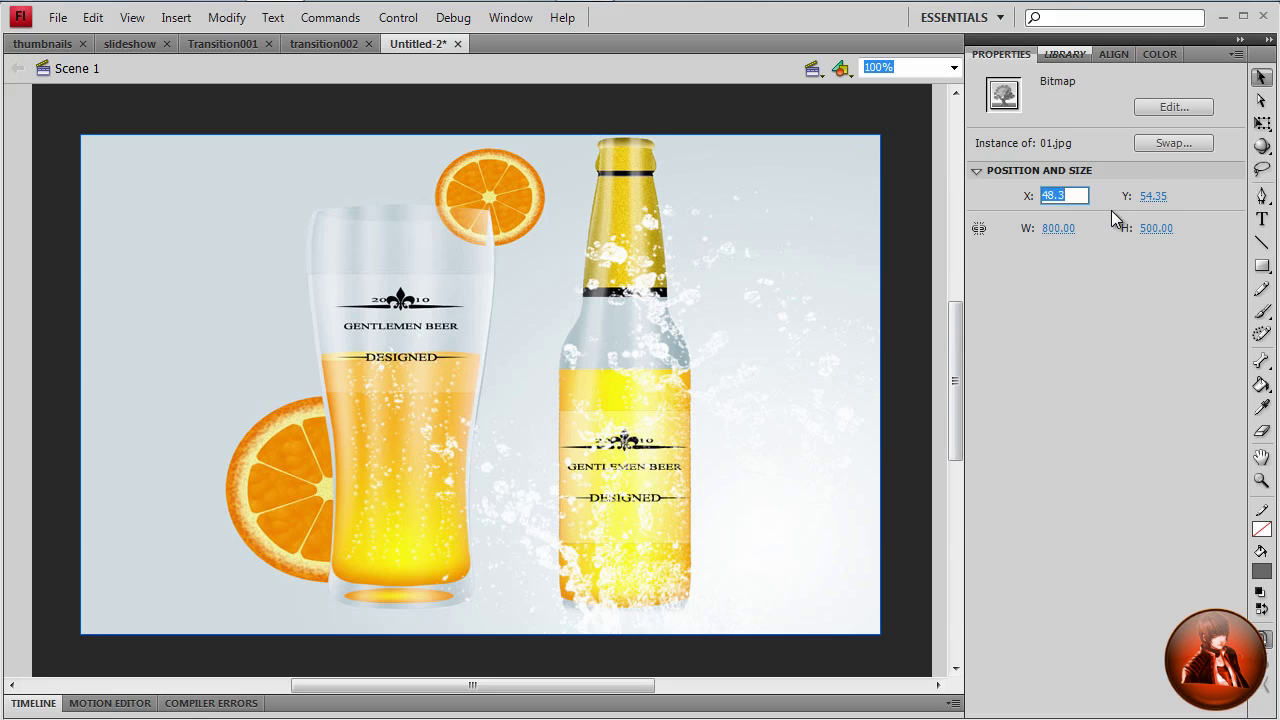
{"action": "type", "text": "50"}
{"action": "key", "text": "Return"}
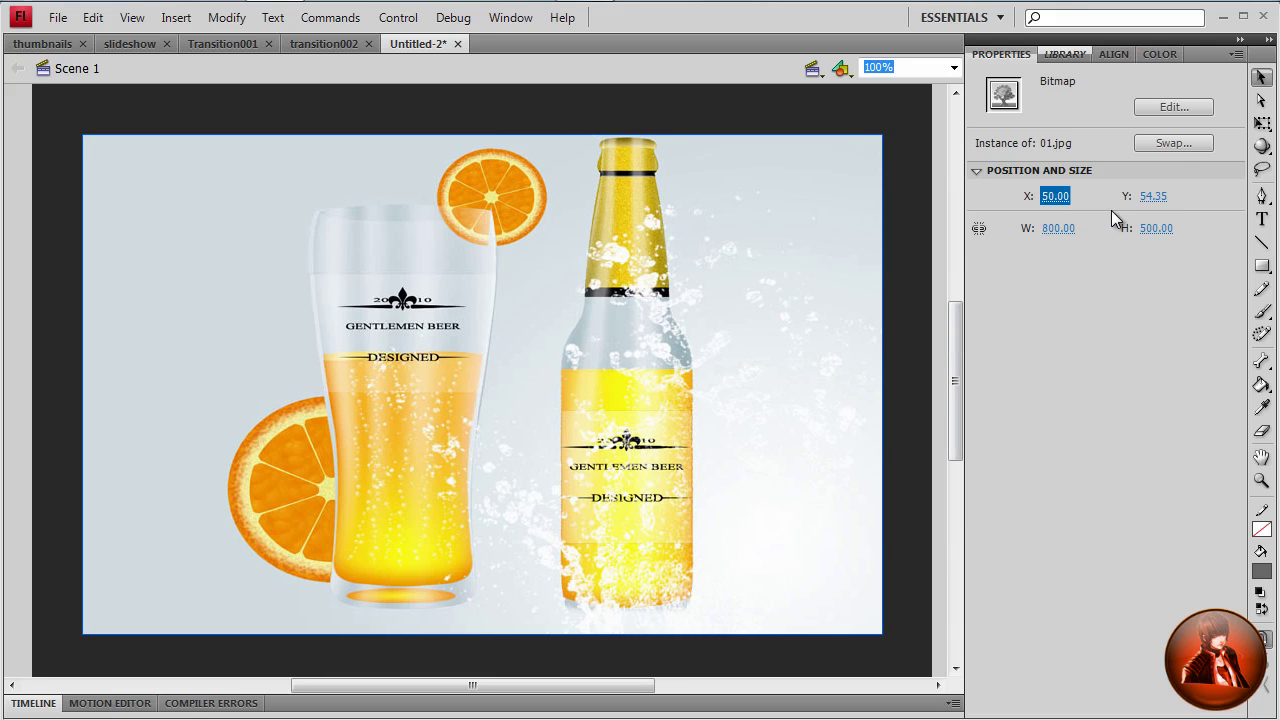
{"action": "left_click", "coordinate": [1166, 197]}
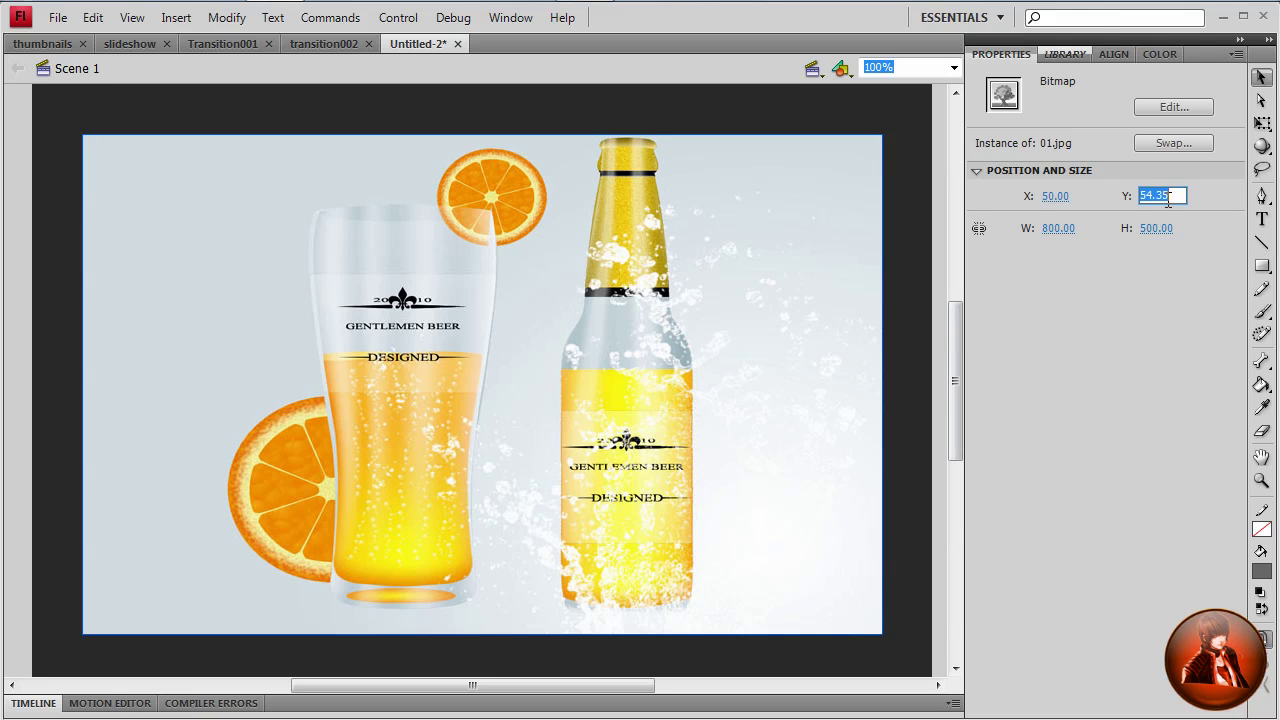
{"action": "type", "text": "50"}
{"action": "key", "text": "Return"}
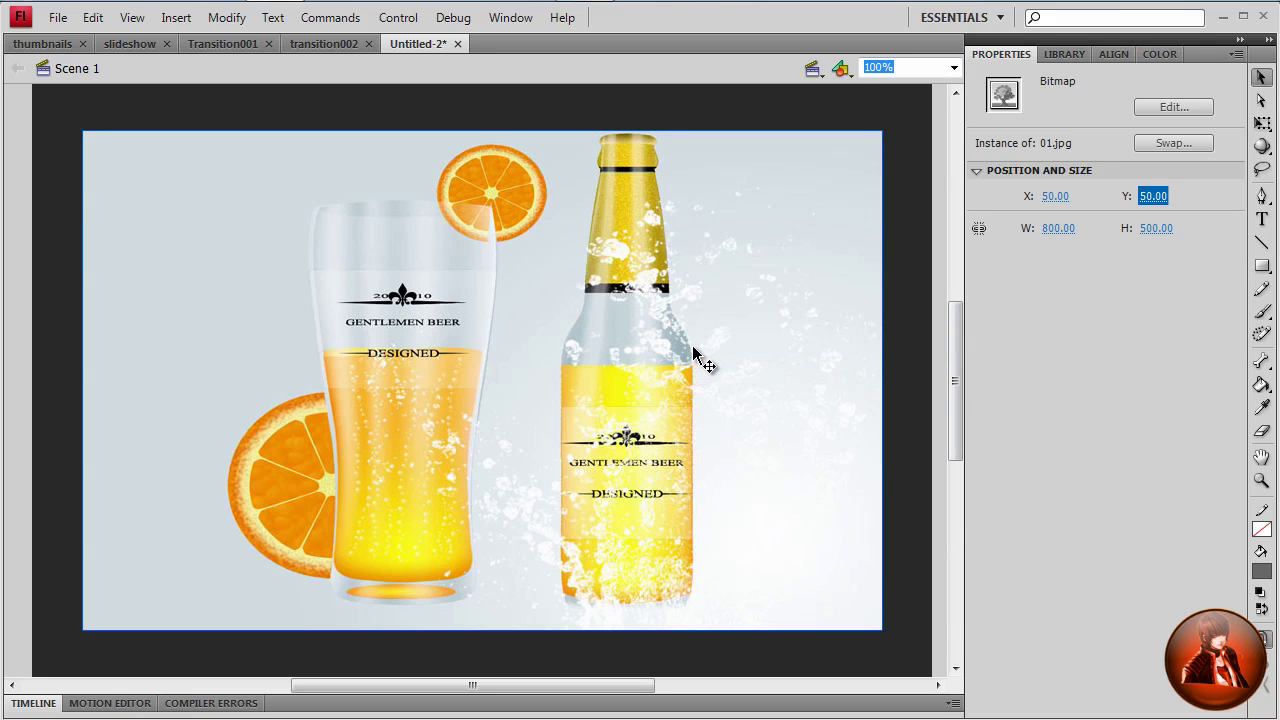
{"action": "left_click", "coordinate": [528, 388]}
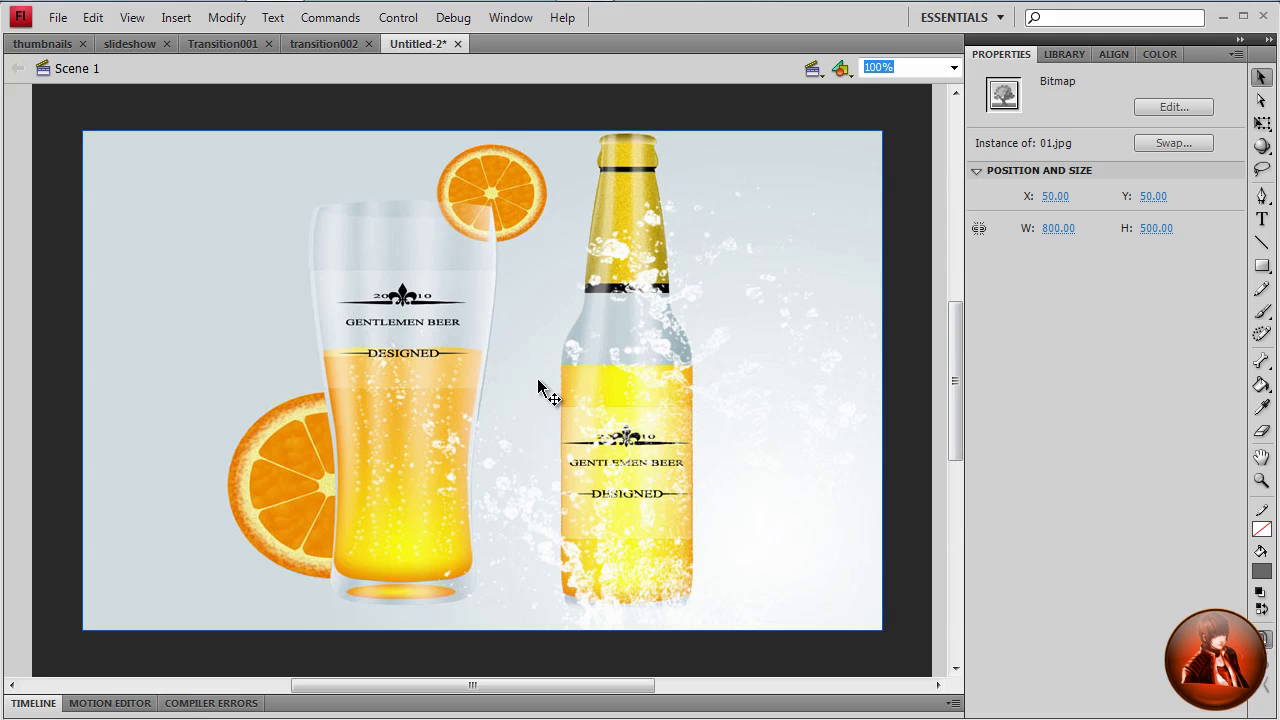
Step: Convert the photo into movie clip Symbol 1, then wrap that in movie clip Symbol 2
{"action": "key", "text": "F8"}
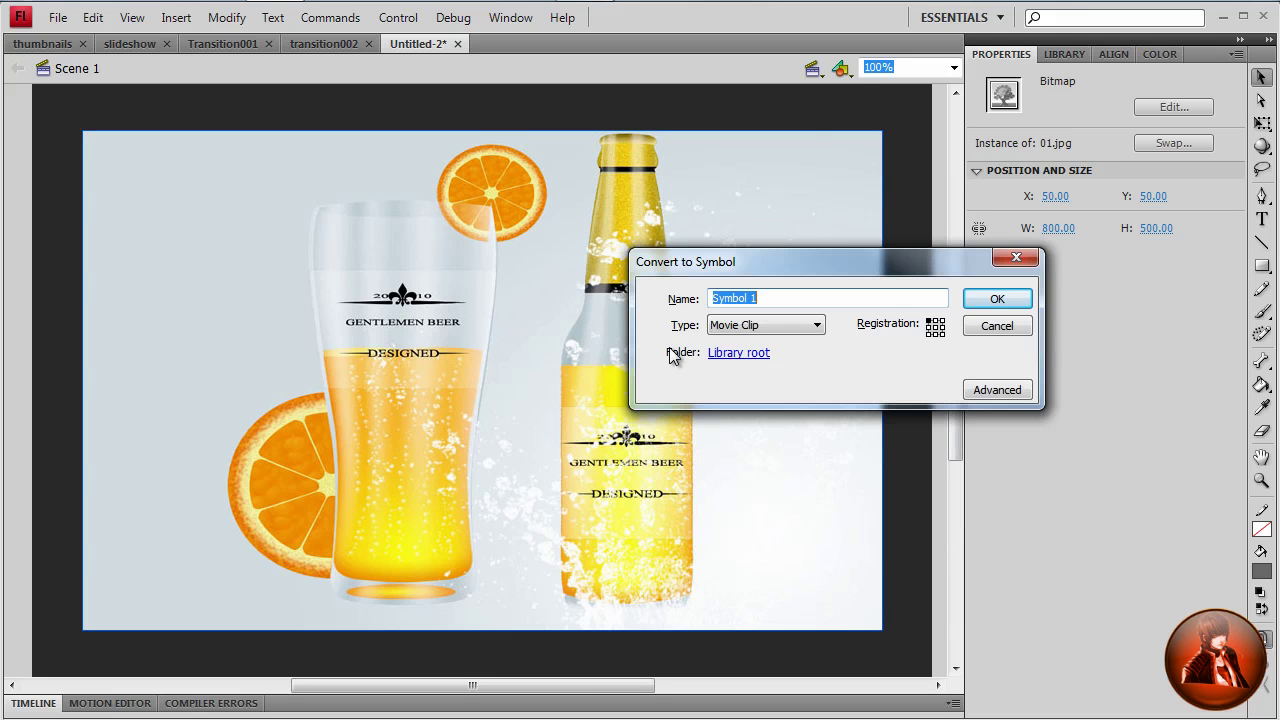
{"action": "left_click", "coordinate": [810, 326]}
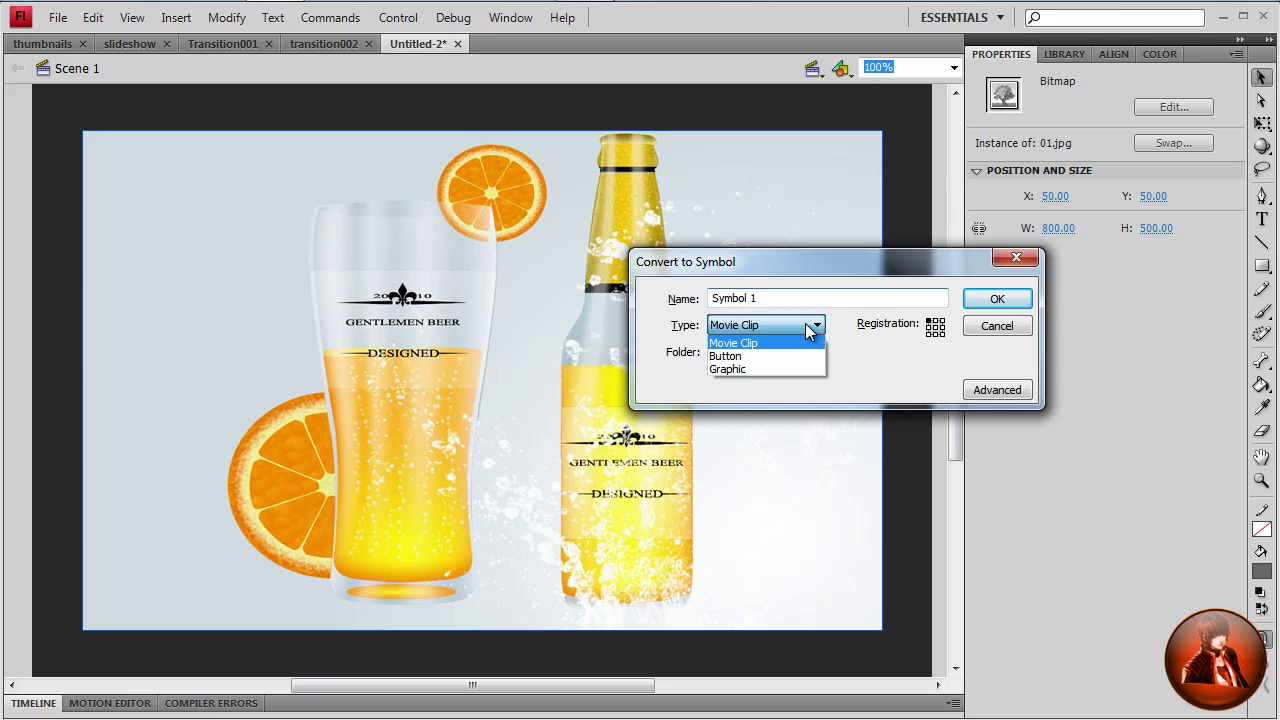
{"action": "left_click", "coordinate": [756, 341]}
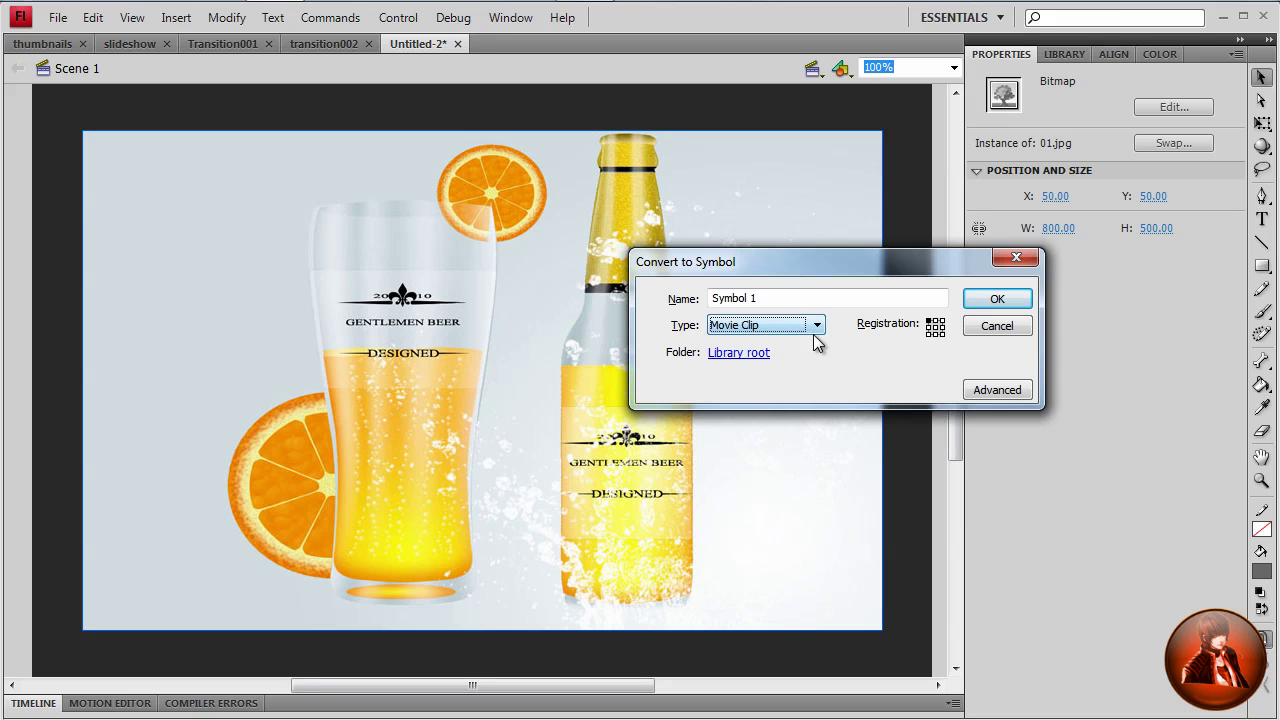
{"action": "left_click", "coordinate": [980, 305]}
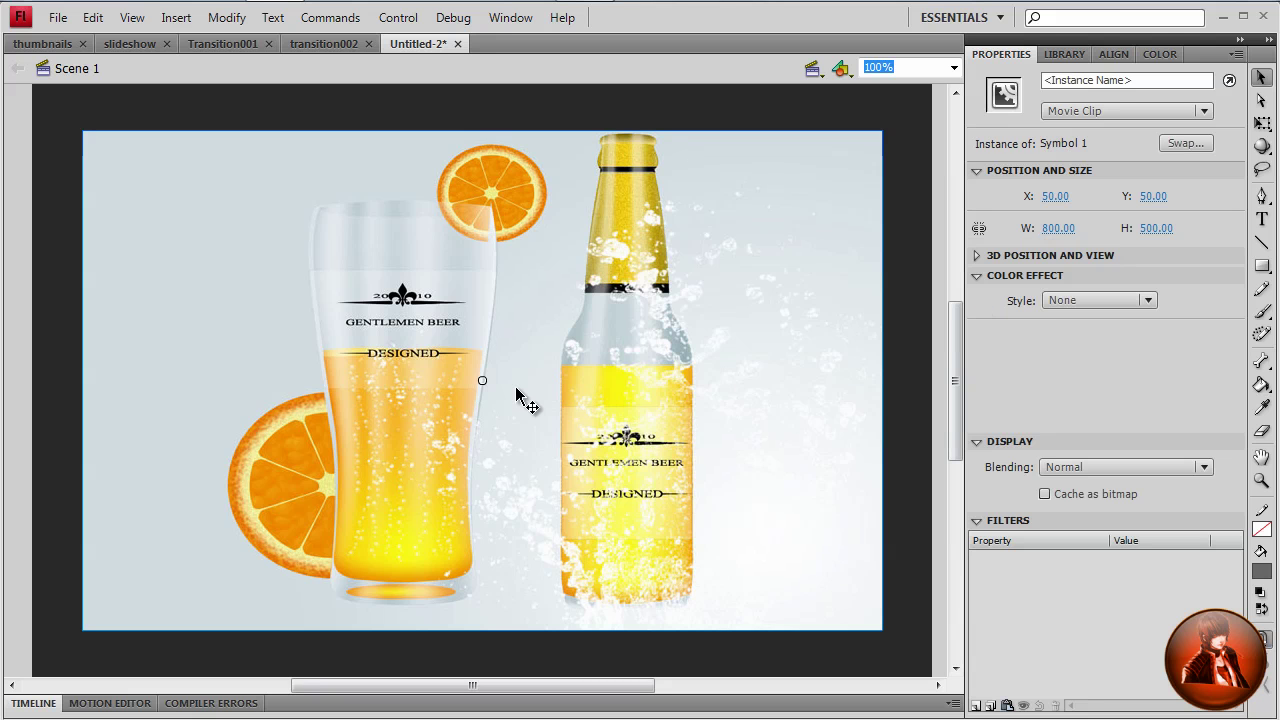
{"action": "key", "text": "F8"}
{"action": "key", "text": "Return"}
Step: Enter Symbol 2 and rename Layer 2, above the photo layer, to 'mask'
{"action": "double_click", "coordinate": [482, 382]}
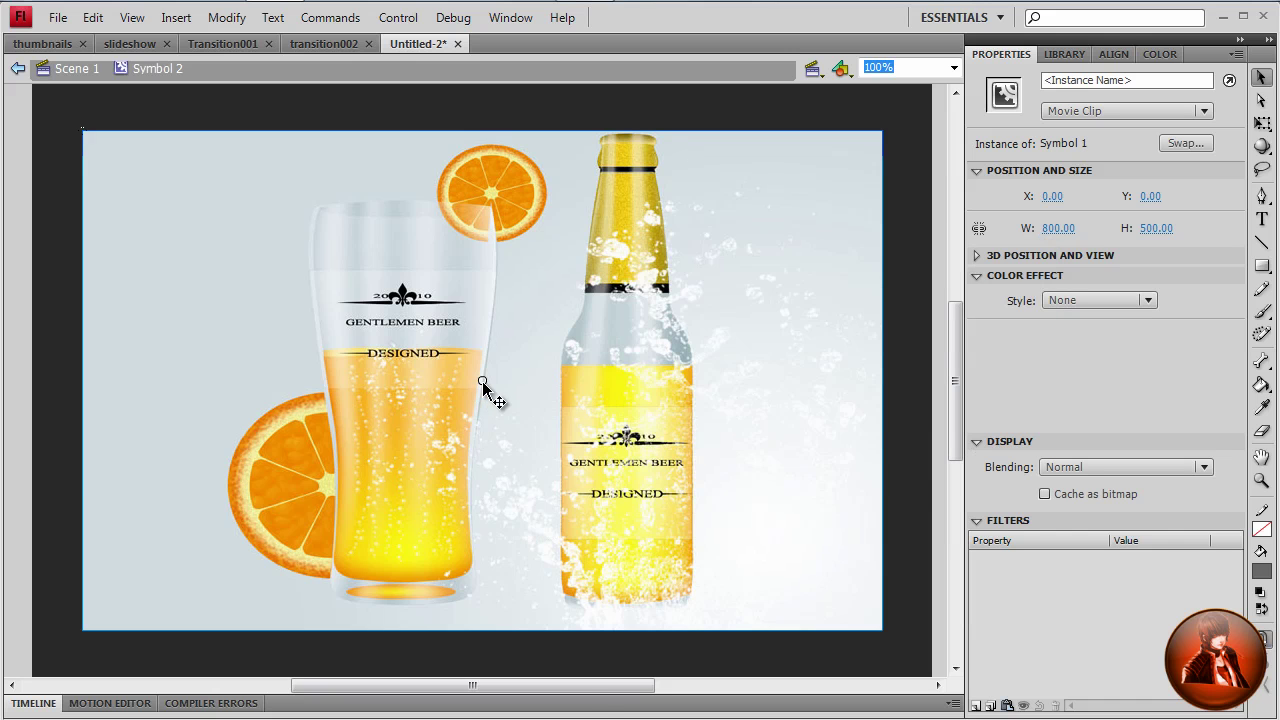
{"action": "left_click", "coordinate": [594, 704]}
{"action": "left_click", "coordinate": [58, 533]}
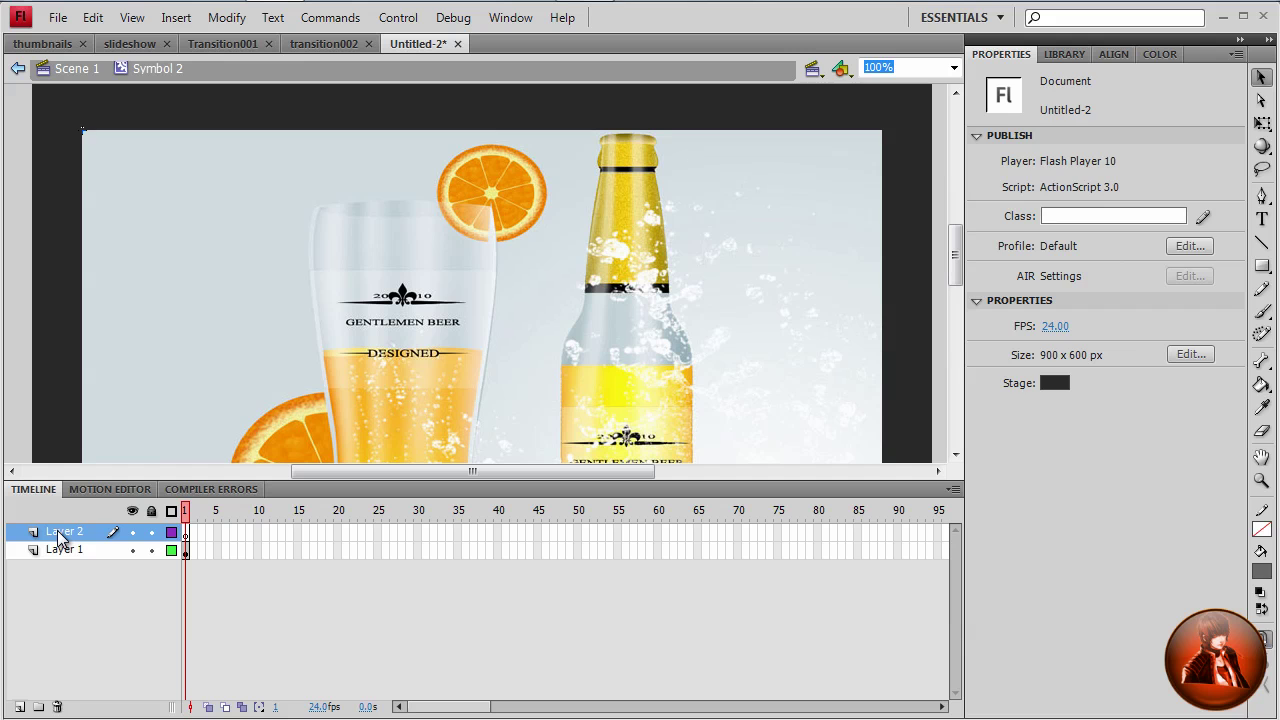
{"action": "double_click", "coordinate": [58, 534]}
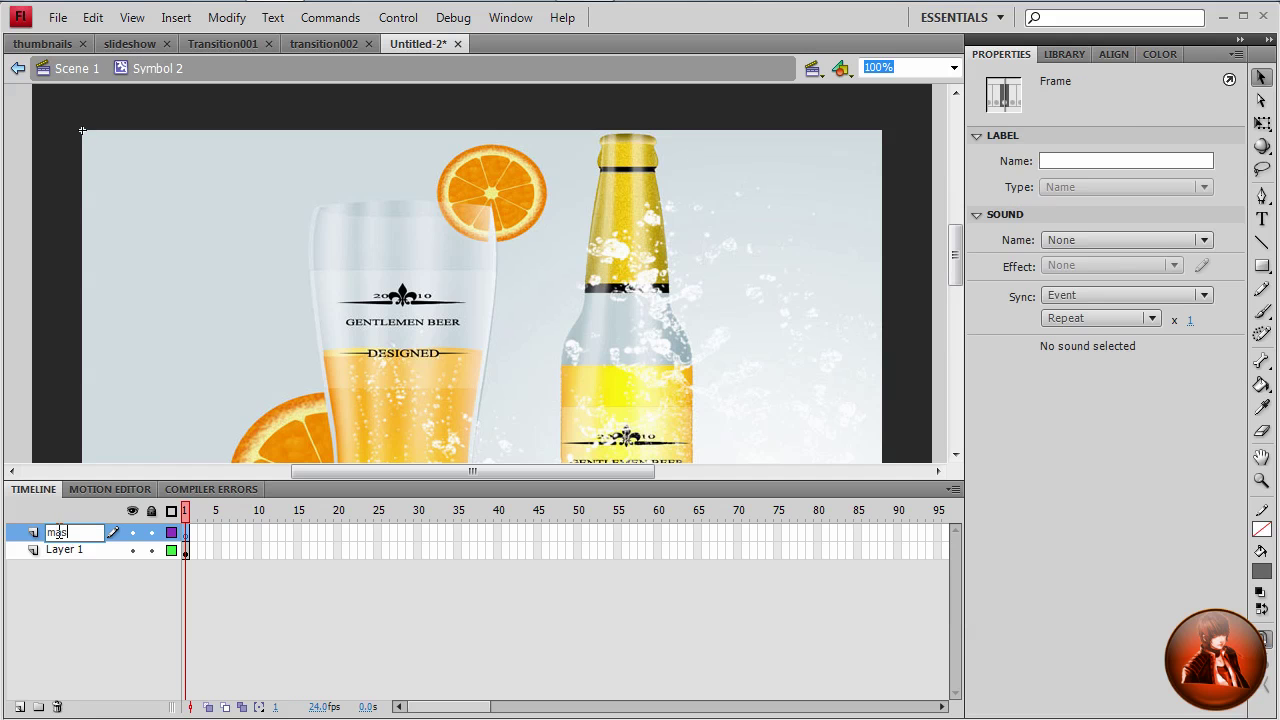
{"action": "type", "text": "k"}
{"action": "key", "text": "Return"}
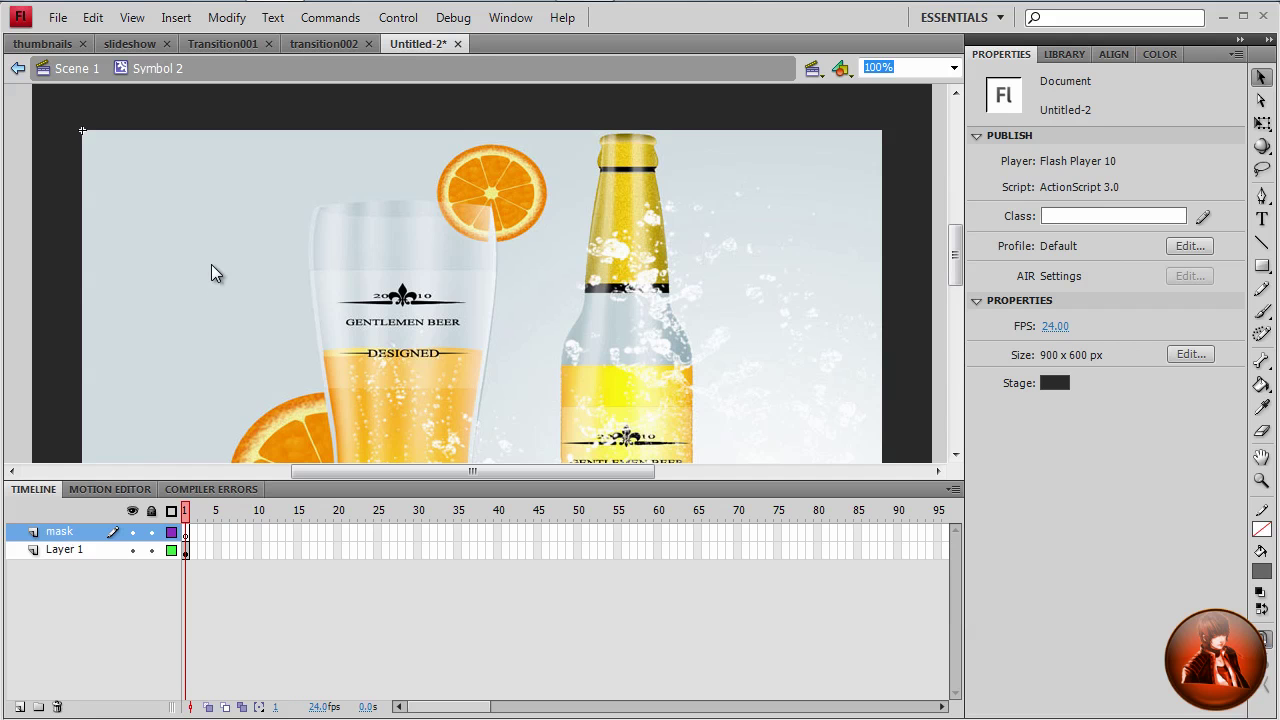
{"action": "left_click", "coordinate": [1260, 270]}
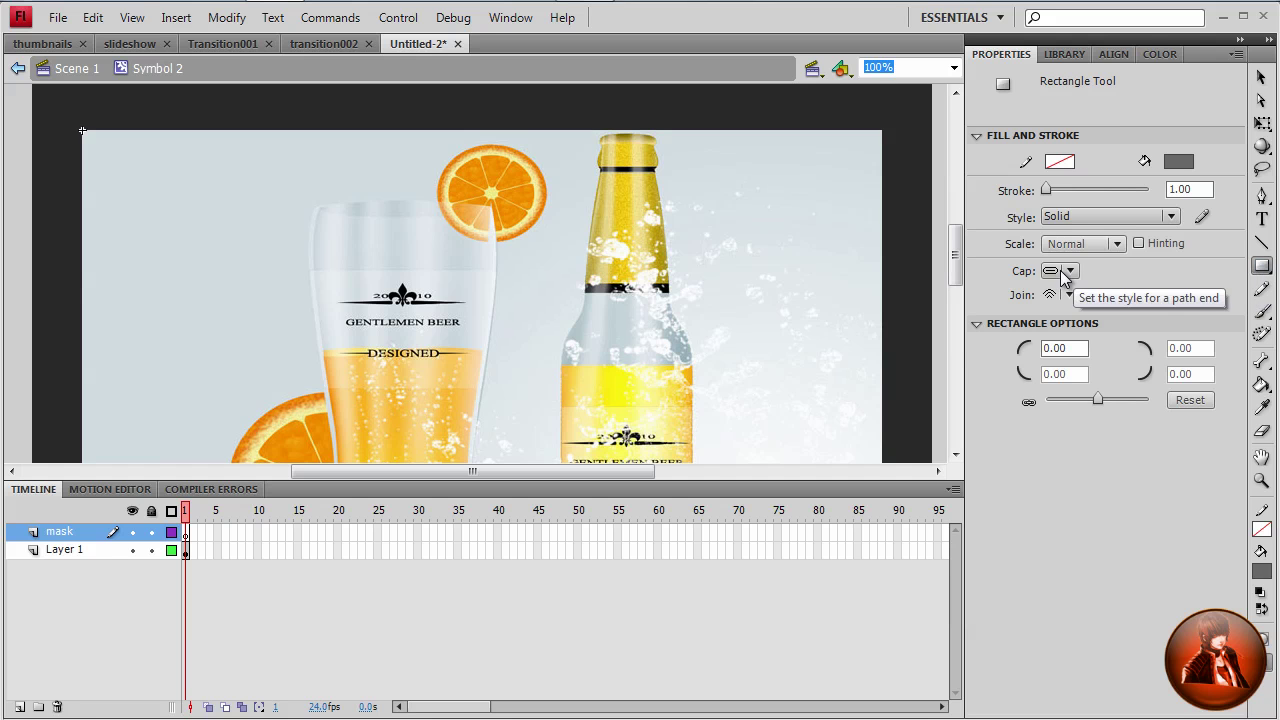
Step: Draw a rectangle on the mask layer and size it to 200 × 500 px
{"action": "left_click_drag", "start_coordinate": [207, 190], "coordinate": [457, 445]}
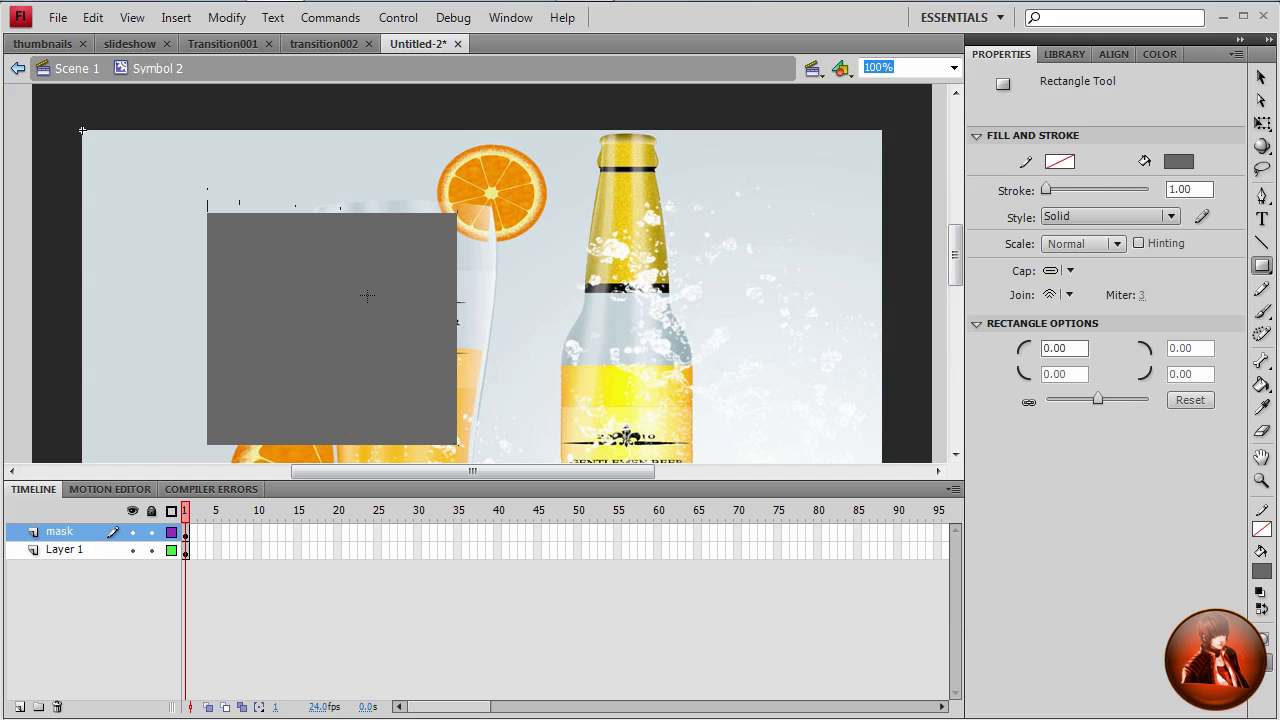
{"action": "left_click", "coordinate": [1262, 78]}
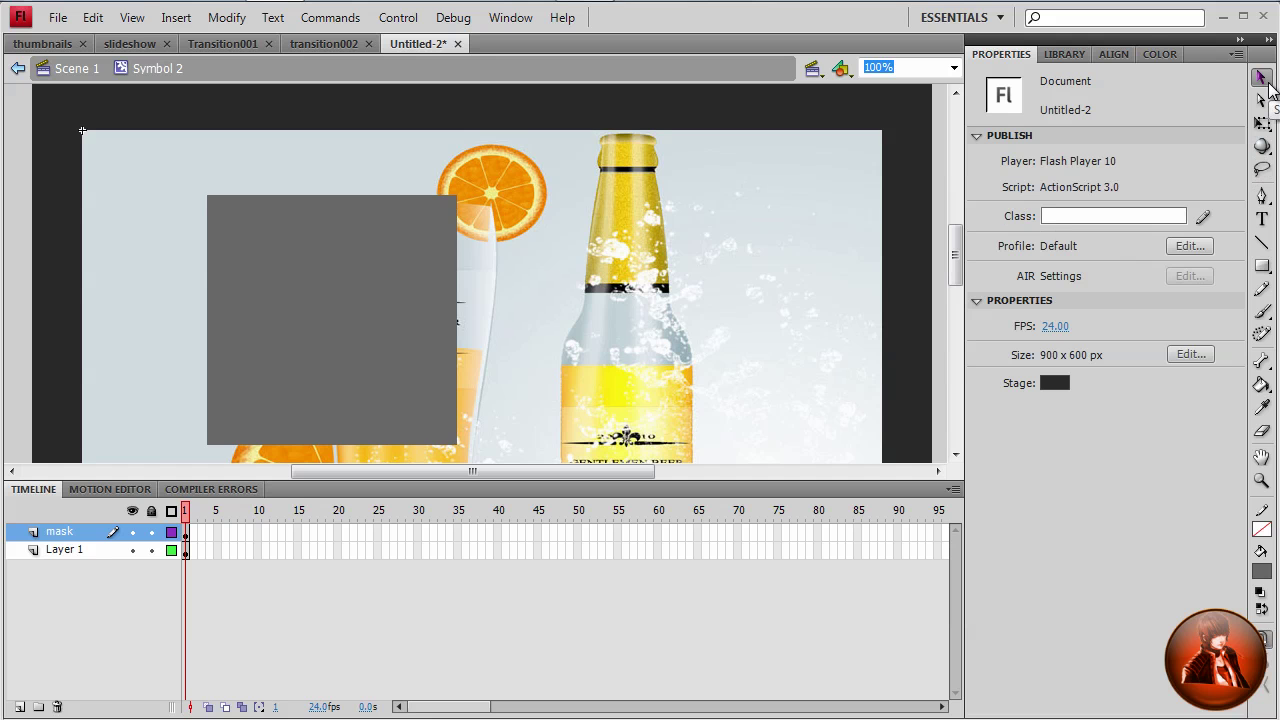
{"action": "left_click", "coordinate": [425, 315]}
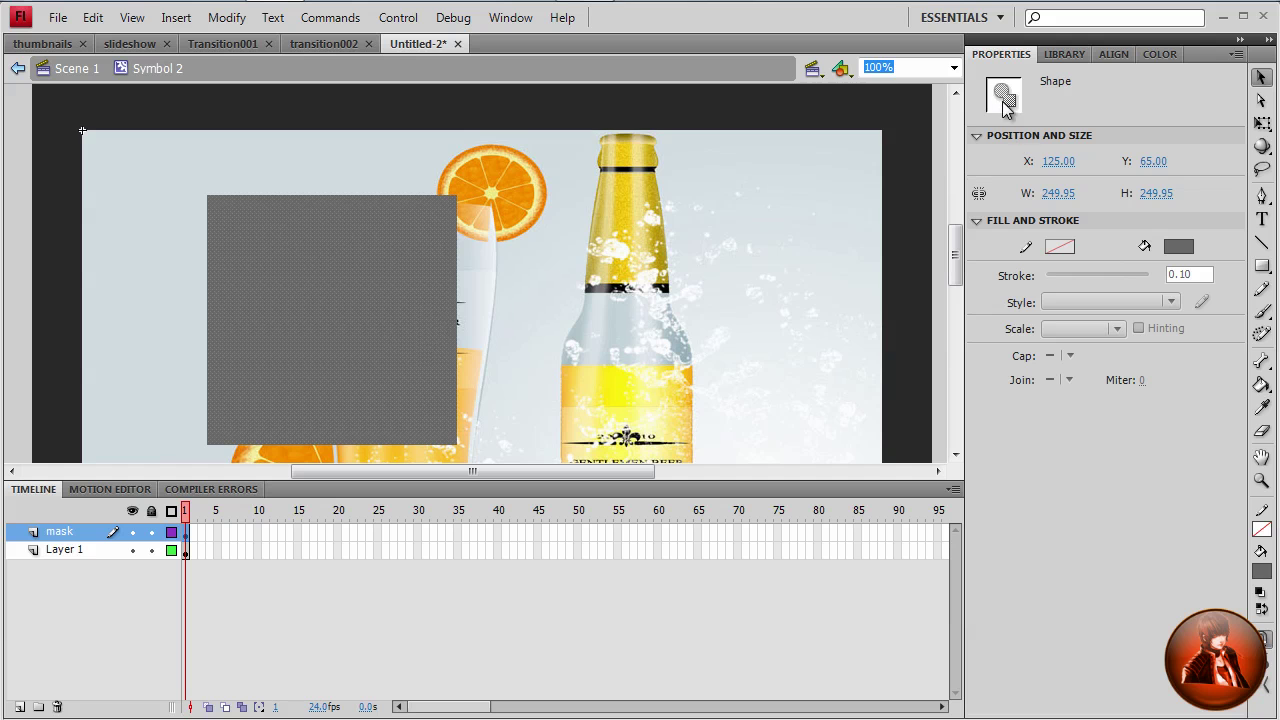
{"action": "left_click", "coordinate": [1060, 194]}
{"action": "type", "text": "200"}
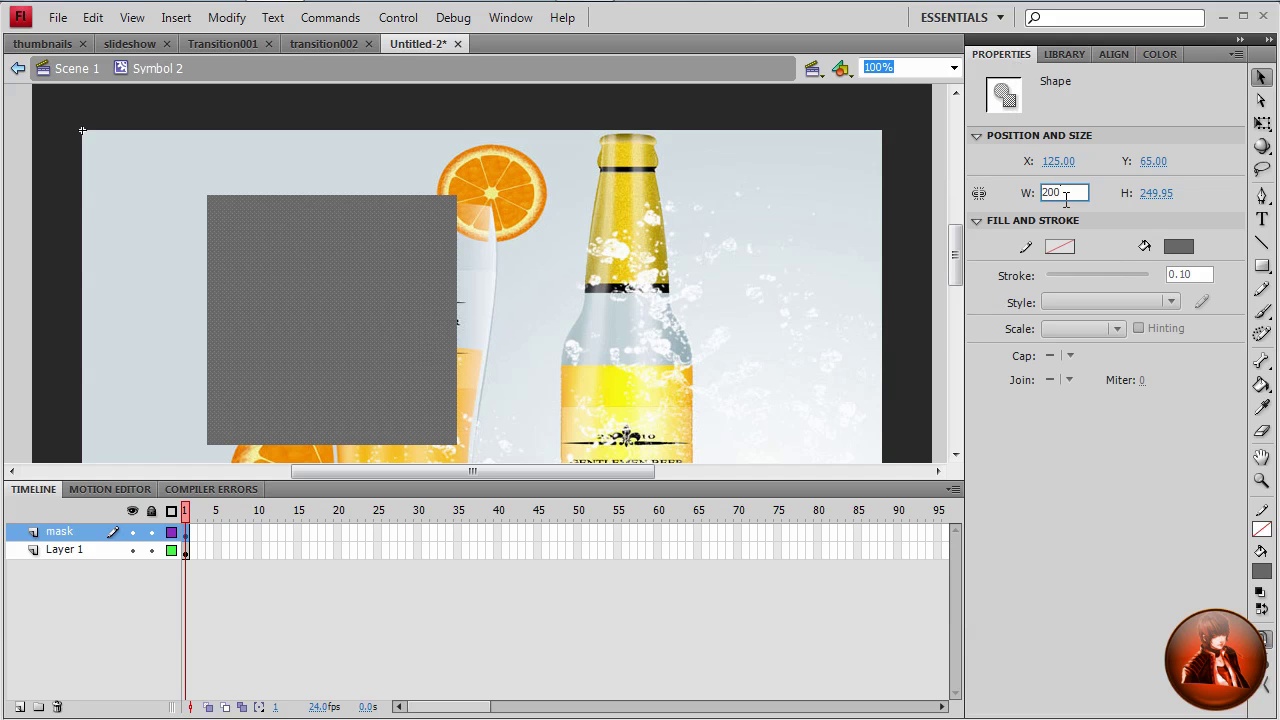
{"action": "left_click", "coordinate": [1160, 193]}
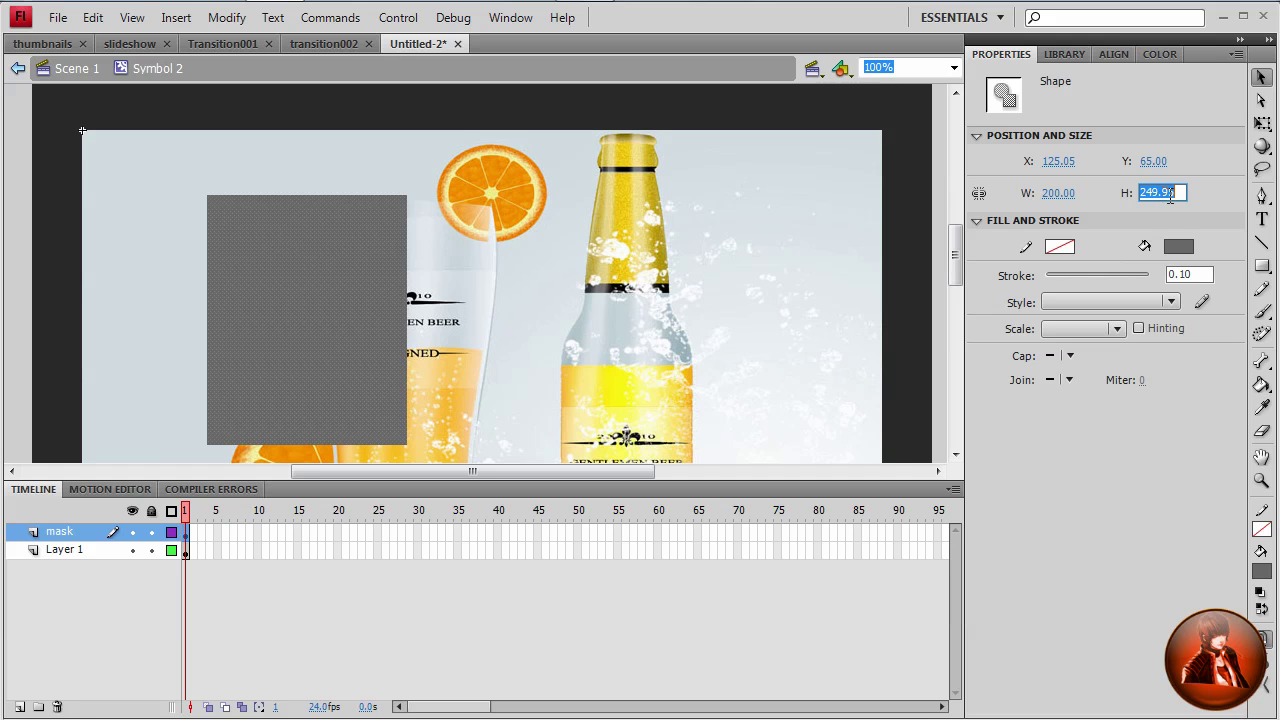
{"action": "type", "text": "500"}
{"action": "key", "text": "Return"}
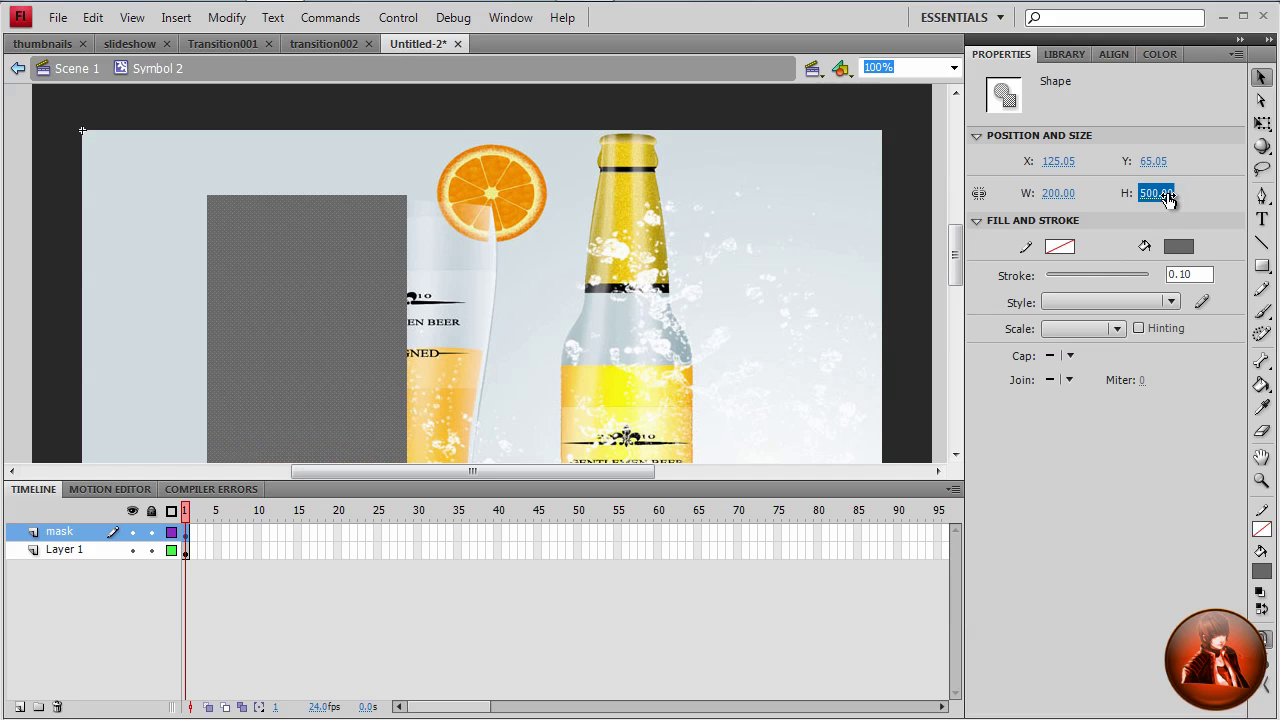
Step: Position the rectangle at X 0, Y 0
{"action": "left_click", "coordinate": [1054, 167]}
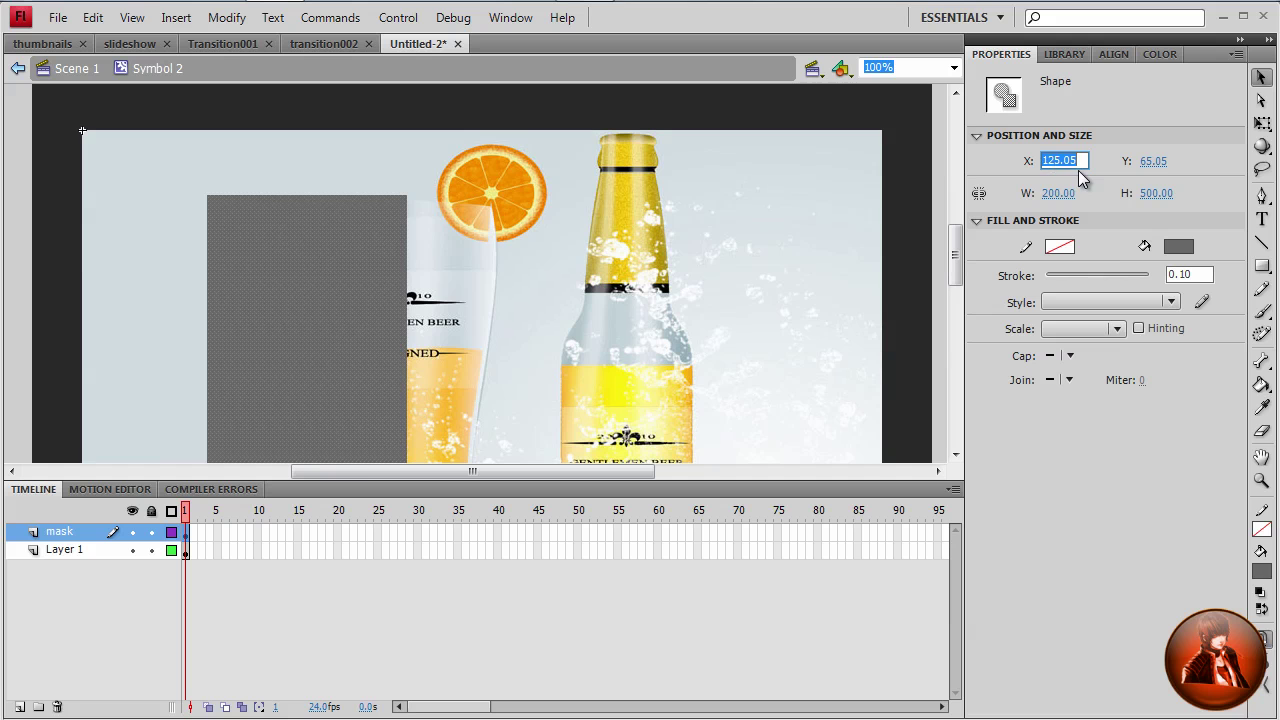
{"action": "type", "text": "0"}
{"action": "key", "text": "Return"}
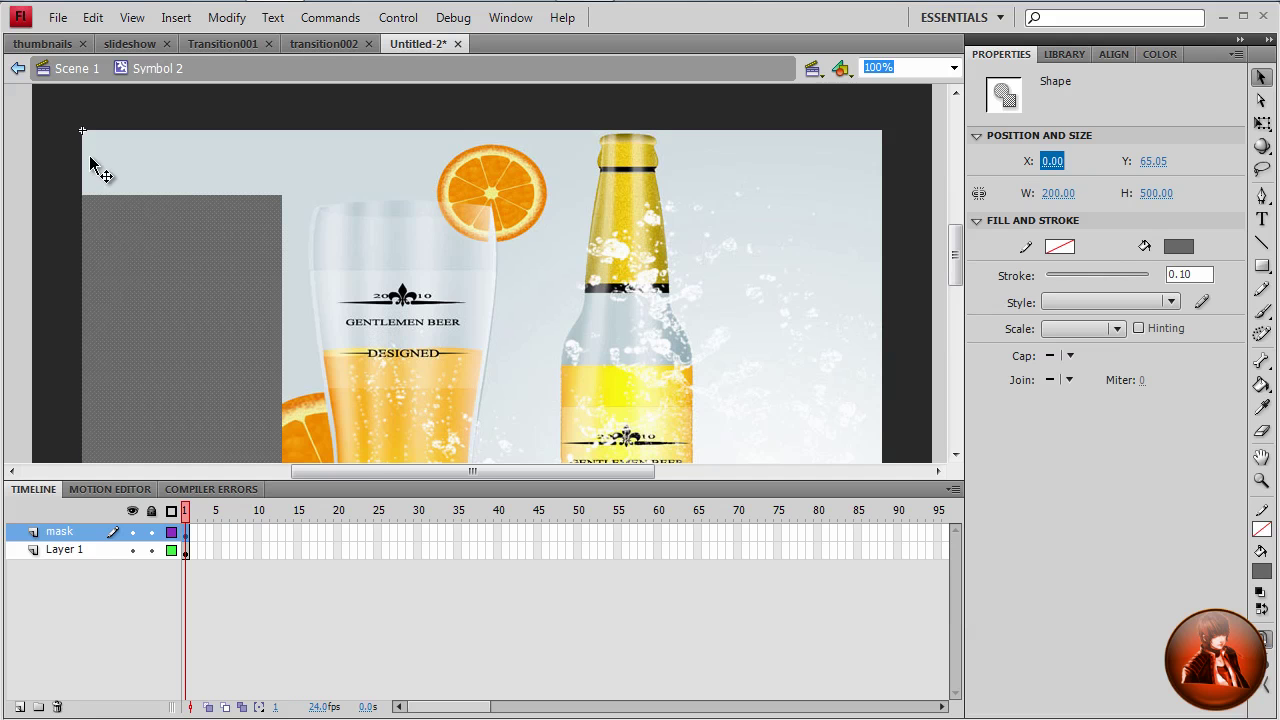
{"action": "key", "text": "Tab"}
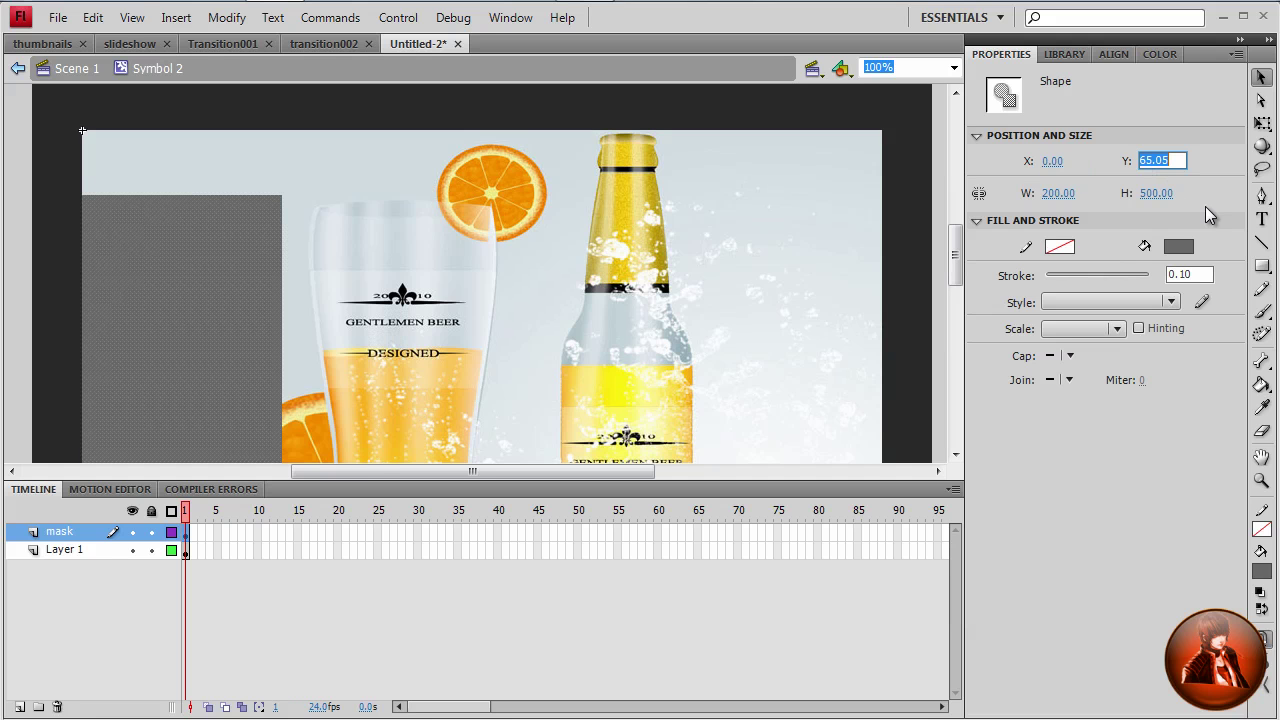
{"action": "type", "text": "0"}
{"action": "key", "text": "Return"}
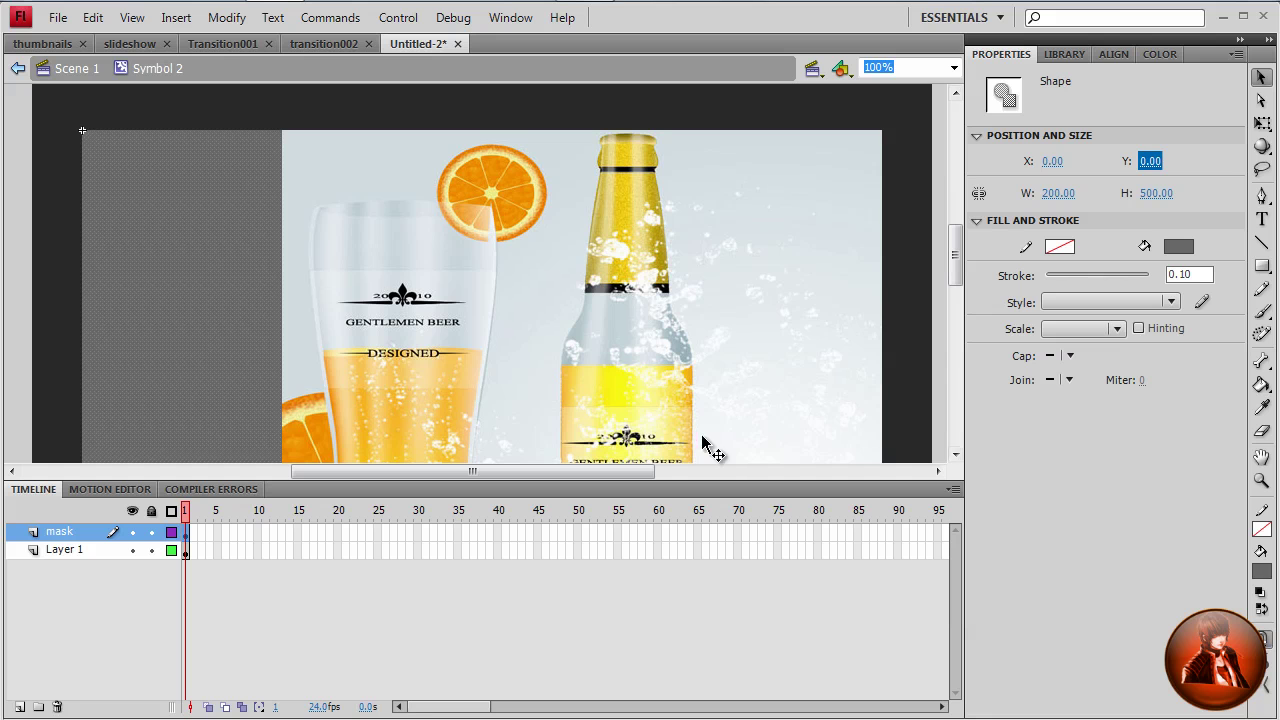
Step: Convert the grey strip to movie clip Symbol 3, nest it in Symbol 4, and edit Symbol 4
{"action": "left_click", "coordinate": [222, 350]}
{"action": "key", "text": "F8"}
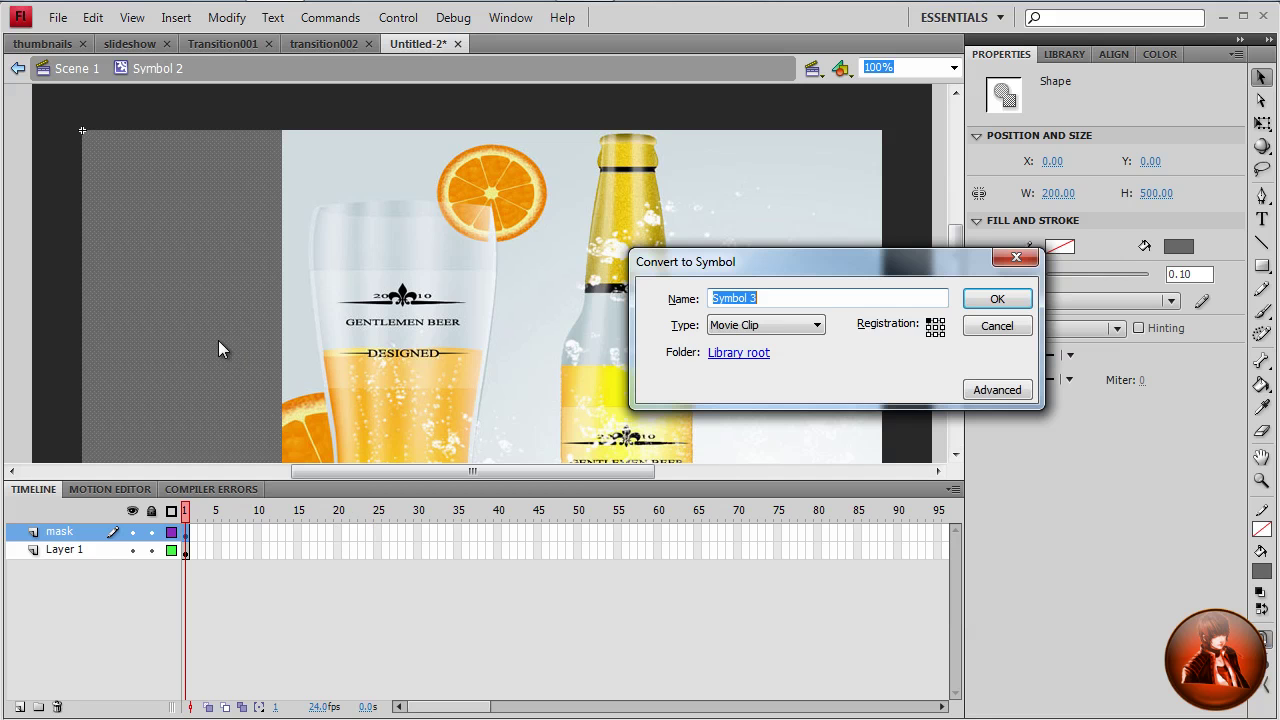
{"action": "key", "text": "Return"}
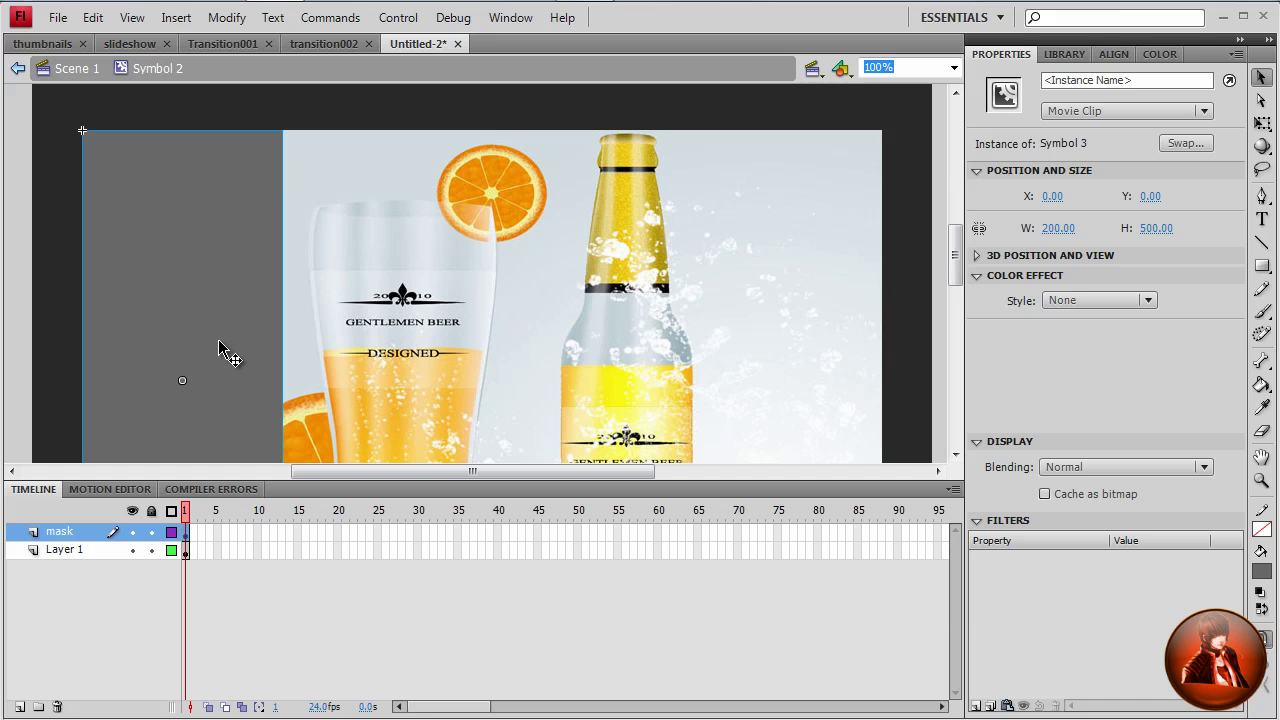
{"action": "key", "text": "F8"}
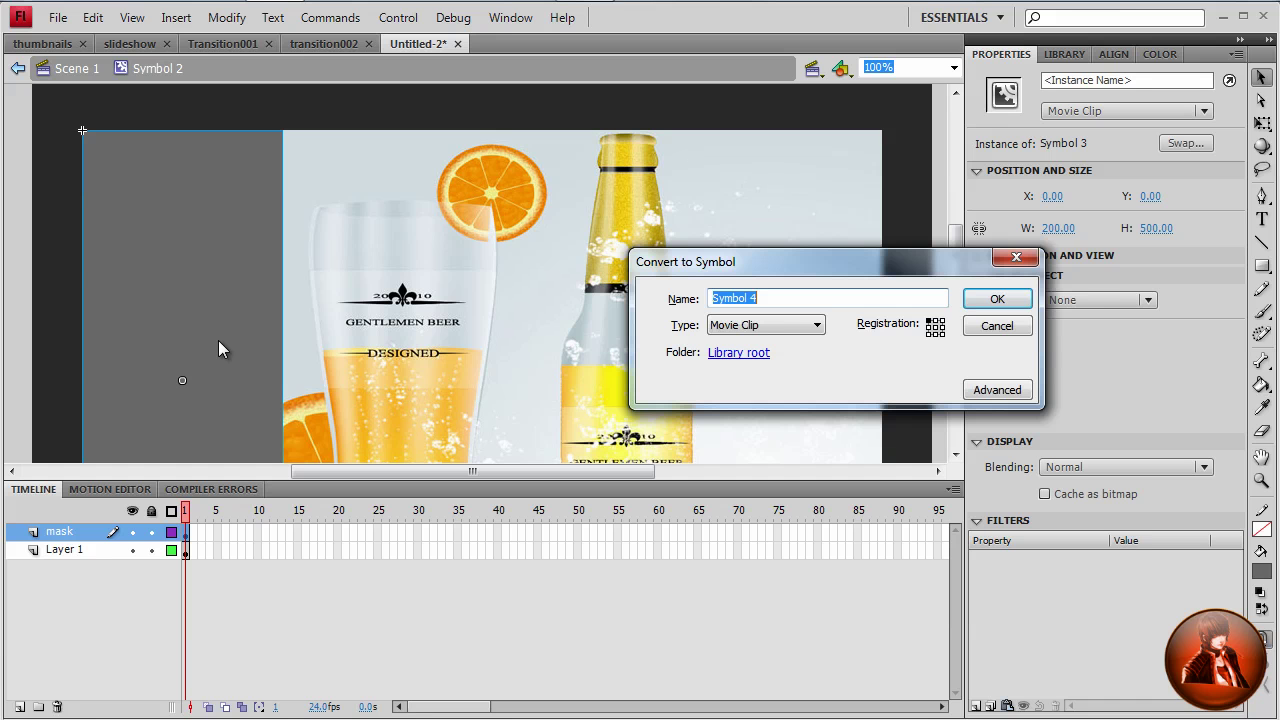
{"action": "key", "text": "Return"}
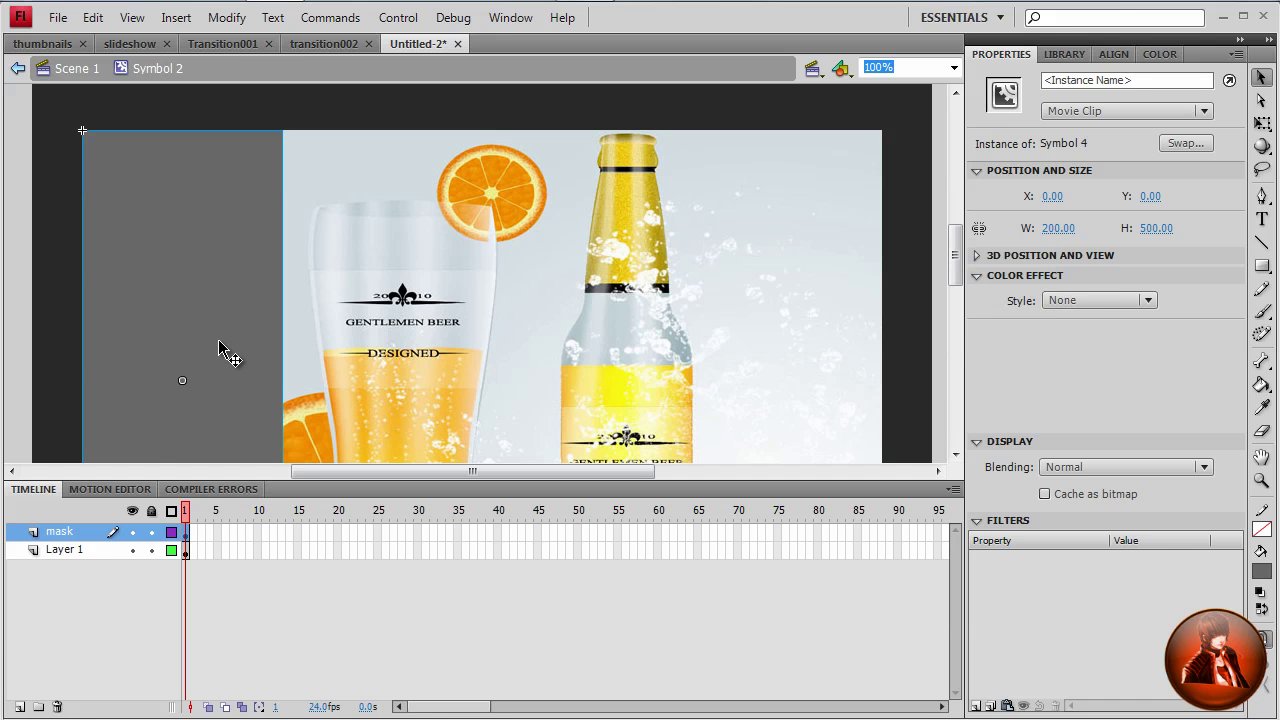
{"action": "double_click", "coordinate": [183, 383]}
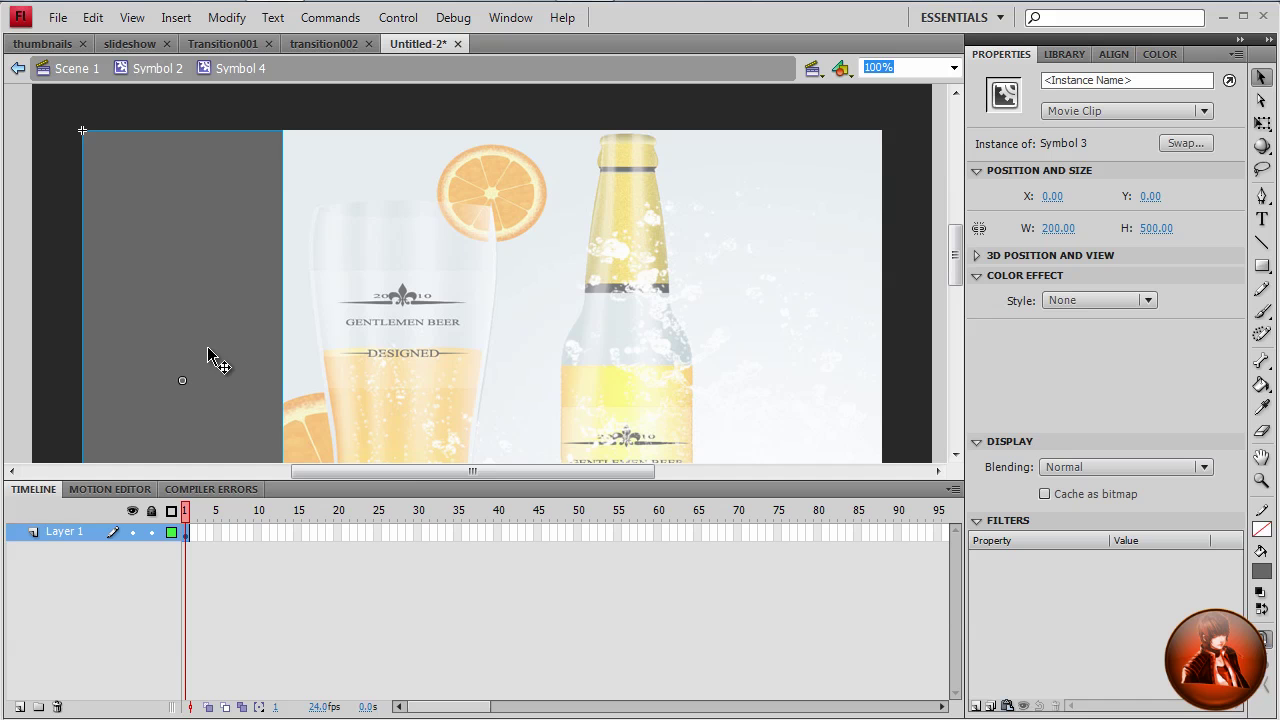
{"action": "double_click", "coordinate": [414, 490]}
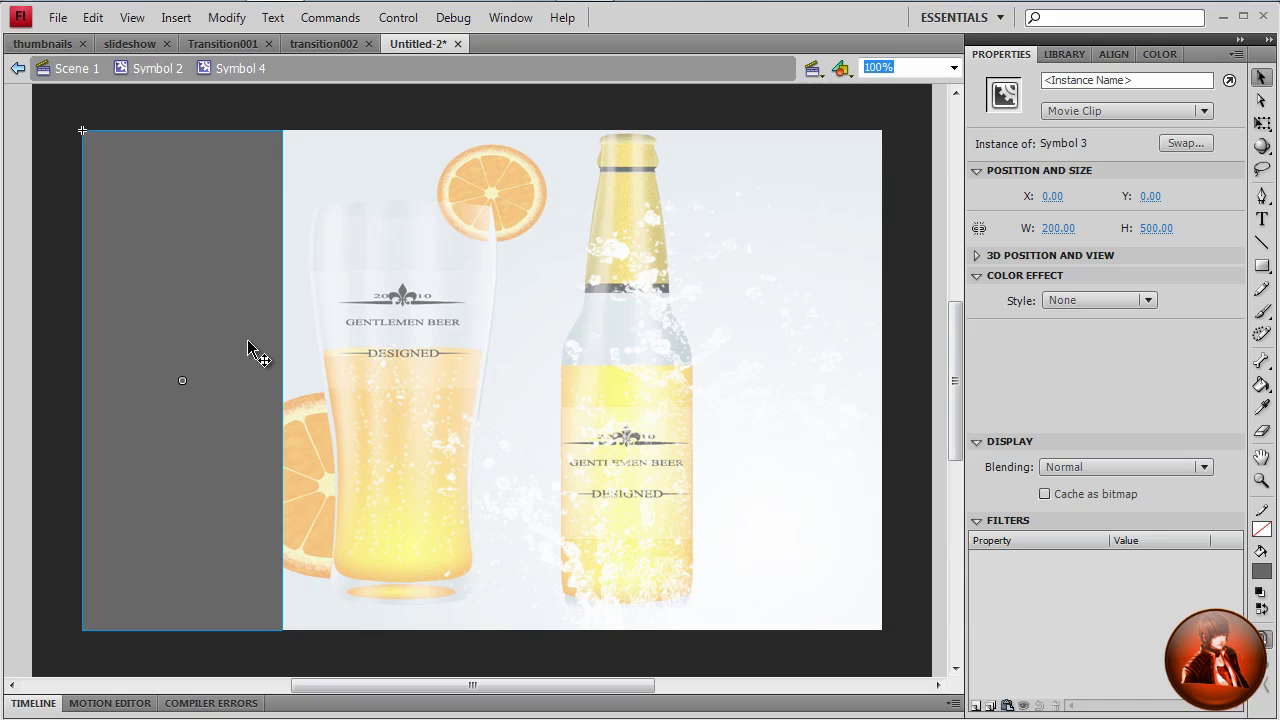
Step: Duplicate the Symbol 3 strip three times, placing copies side by side at X 200, 400, 600
{"action": "key", "text": "ctrl+d"}
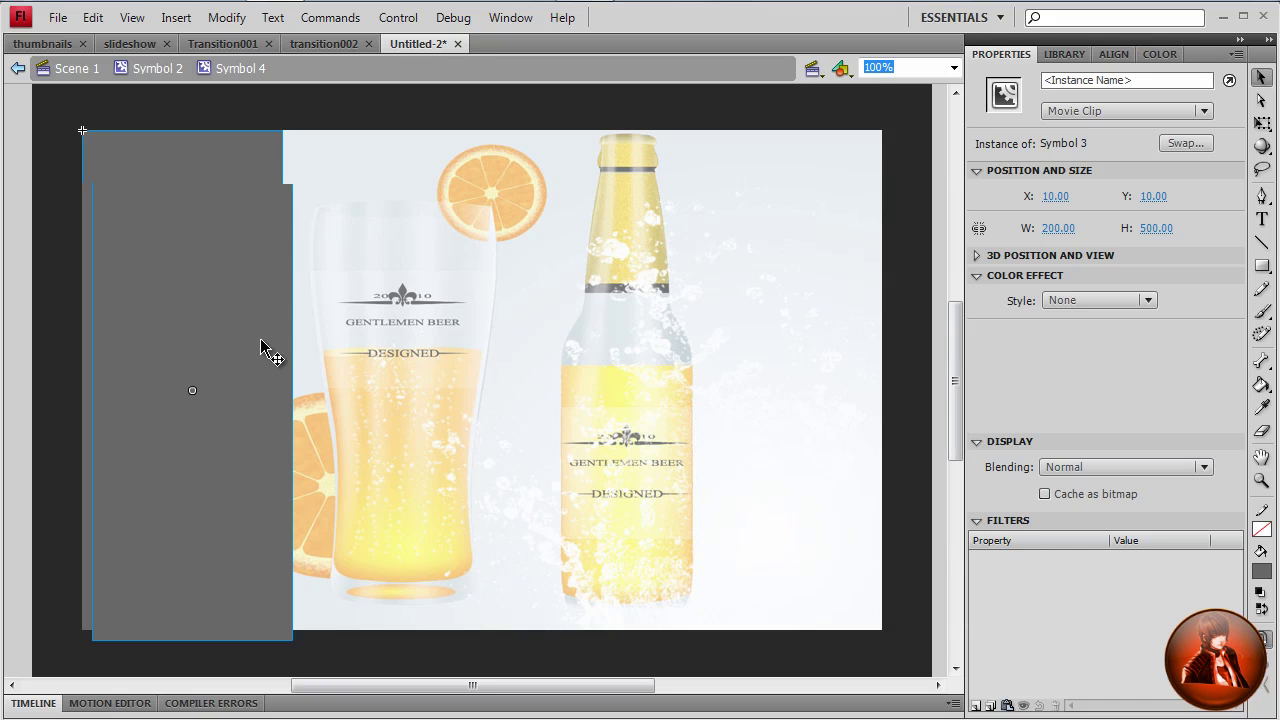
{"action": "left_click_drag", "start_coordinate": [260, 338], "coordinate": [631, 317]}
{"action": "key", "text": "ctrl+d"}
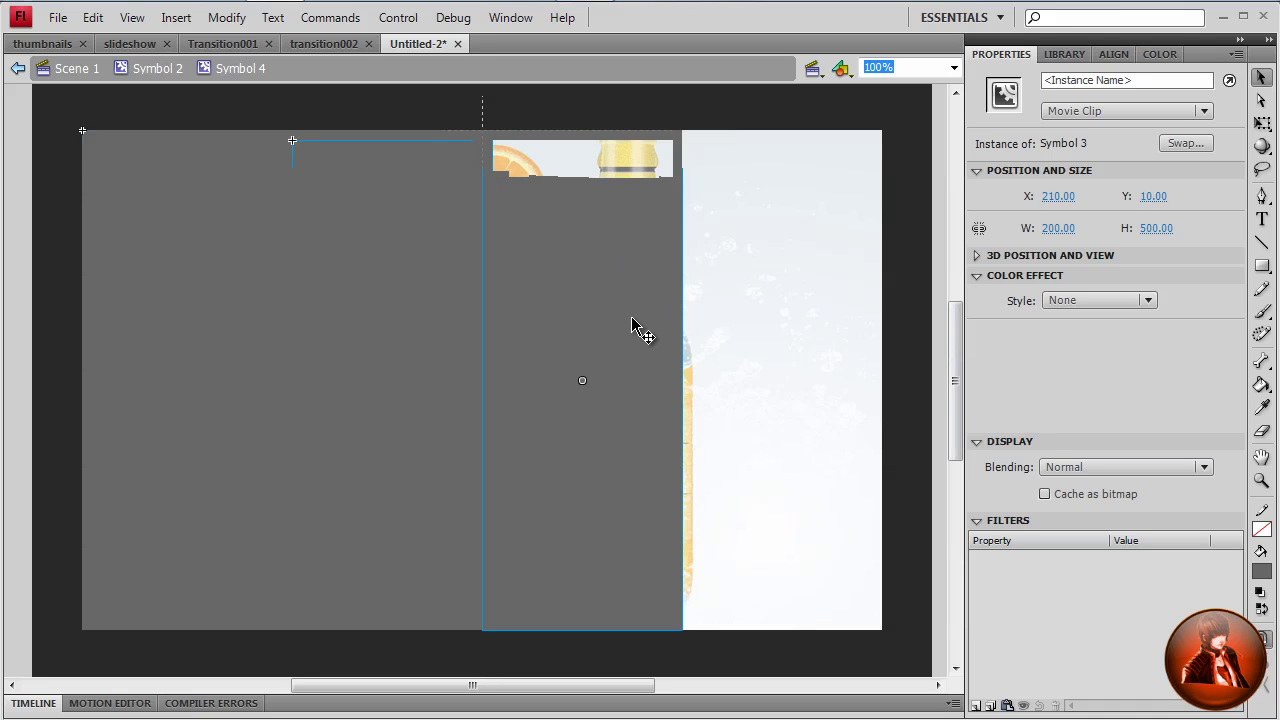
{"action": "key", "text": "ctrl+d"}
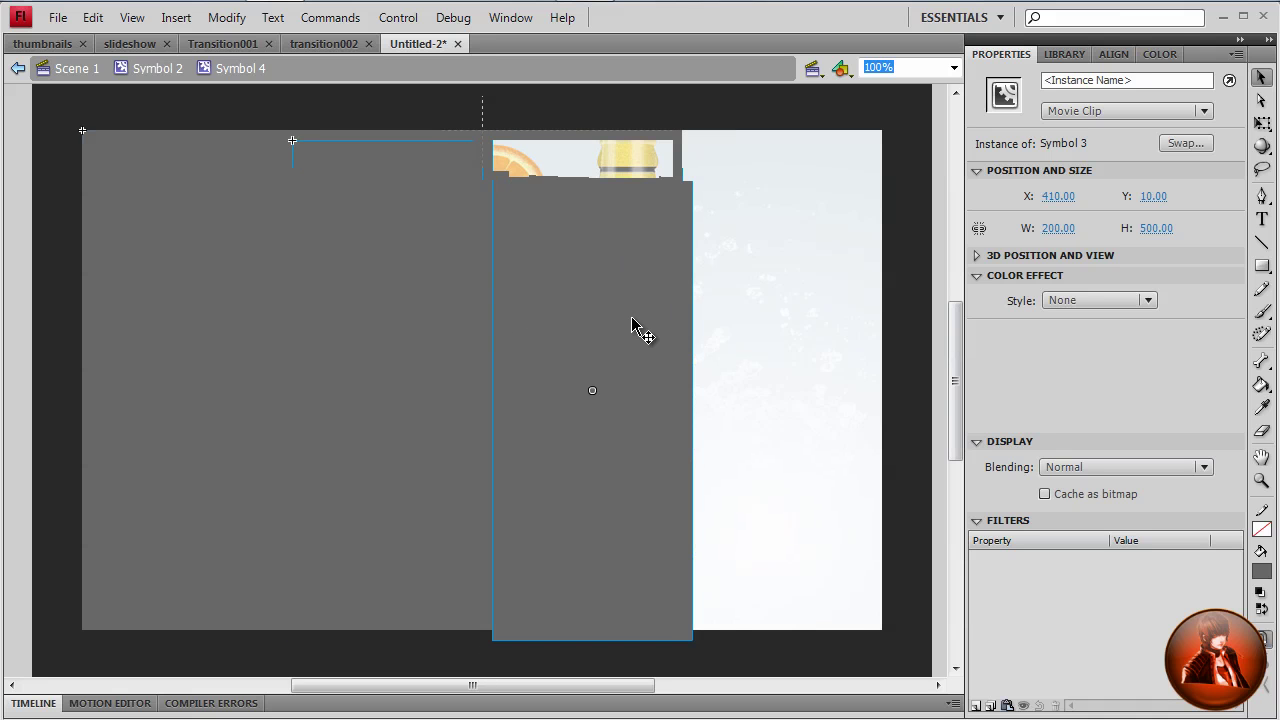
{"action": "left_click_drag", "start_coordinate": [649, 329], "coordinate": [822, 306]}
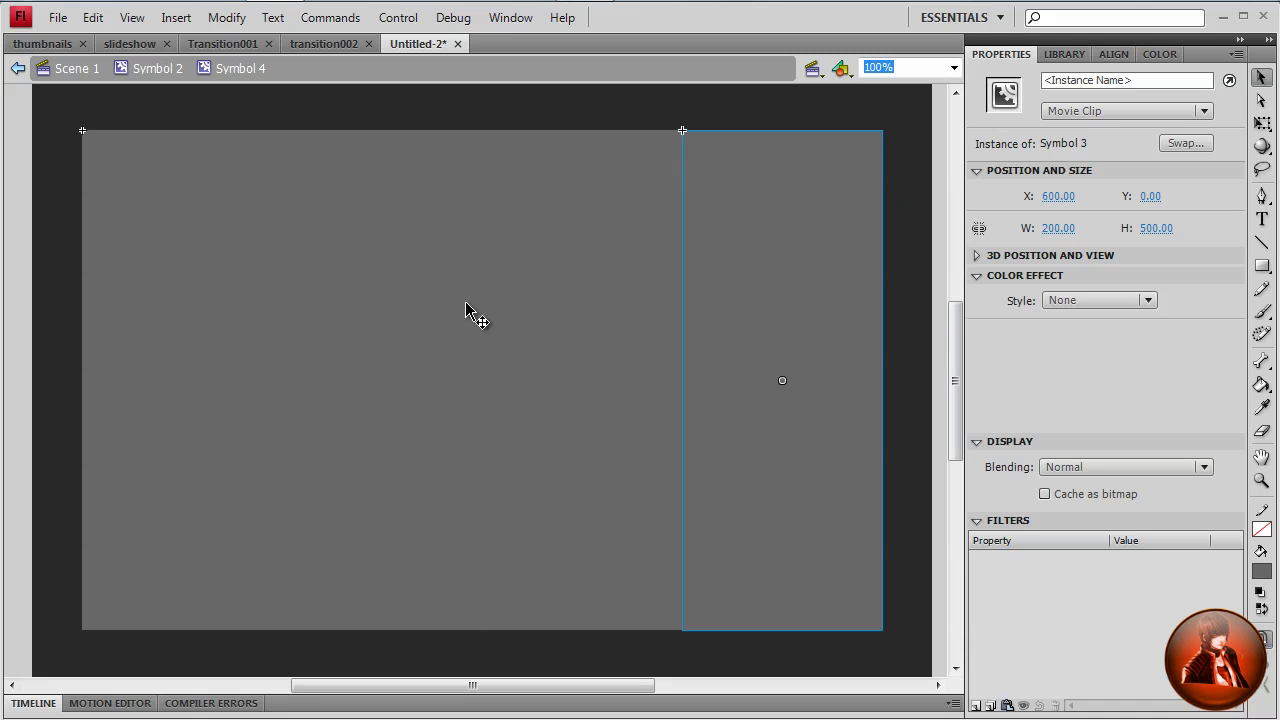
Step: Back in Symbol 2, make the mask layer mask Layer 1
{"action": "left_click", "coordinate": [157, 70]}
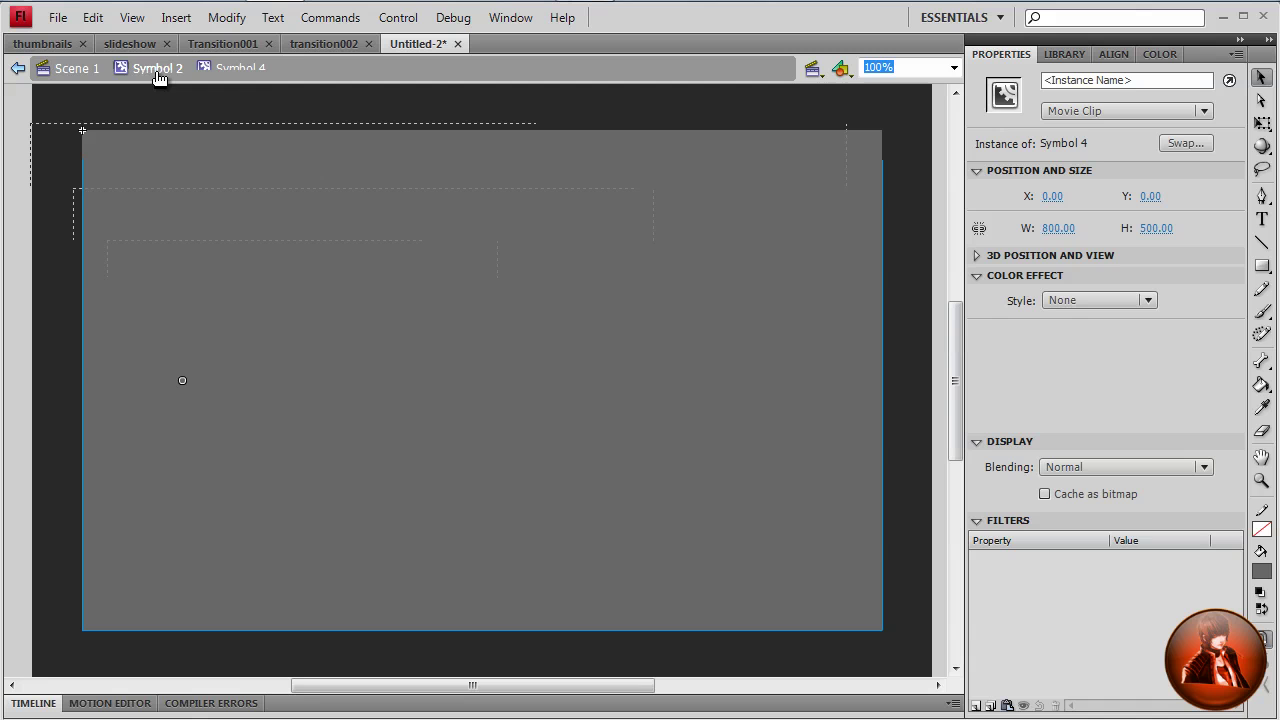
{"action": "left_click", "coordinate": [486, 708]}
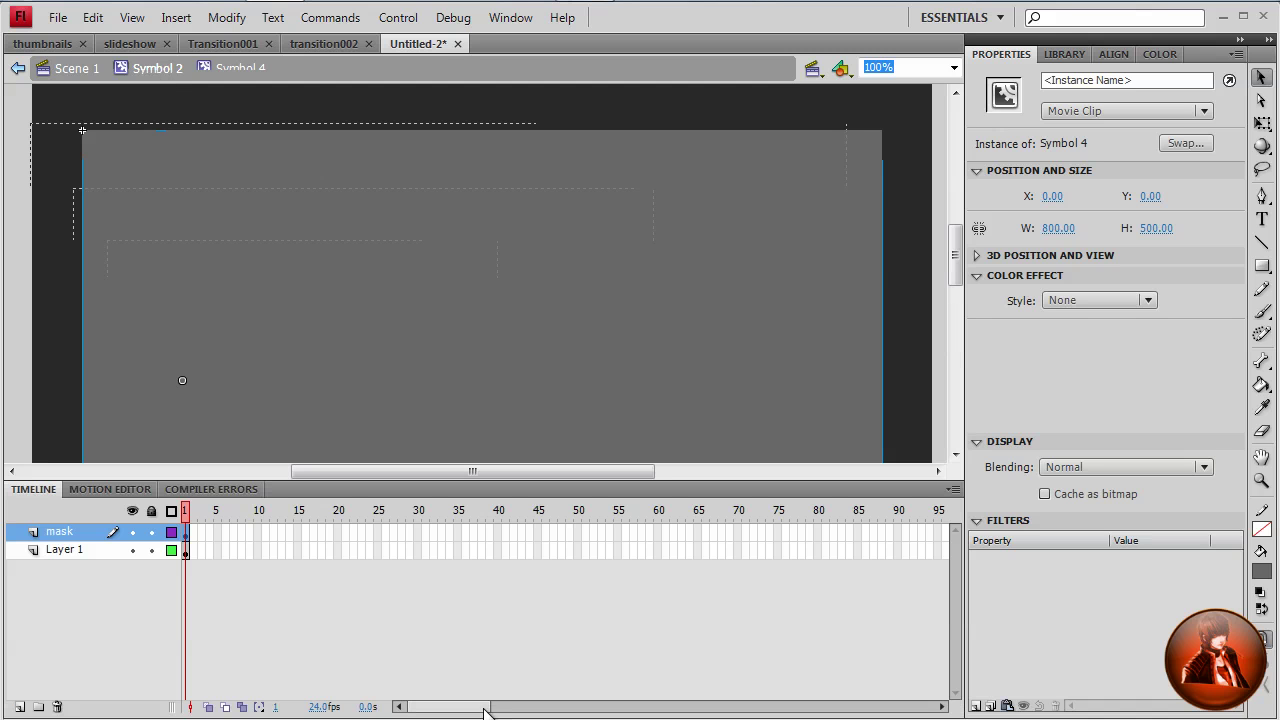
{"action": "right_click", "coordinate": [62, 540]}
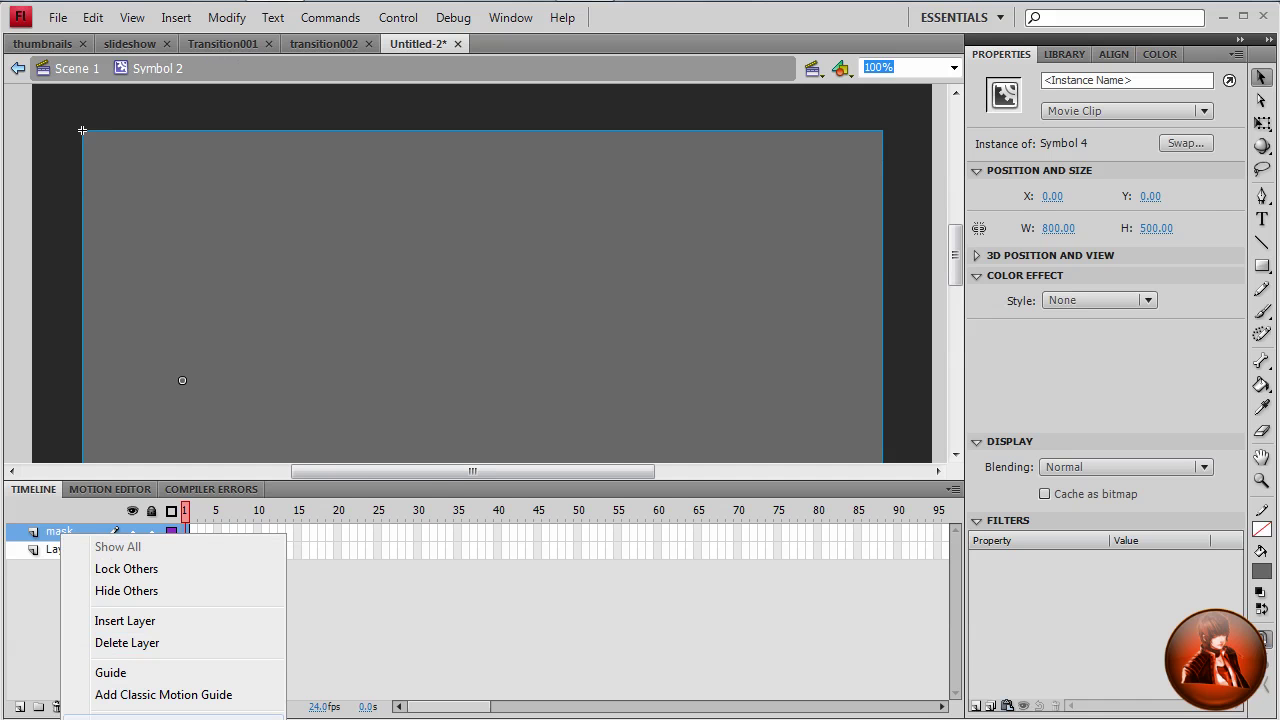
{"action": "left_click", "coordinate": [115, 714]}
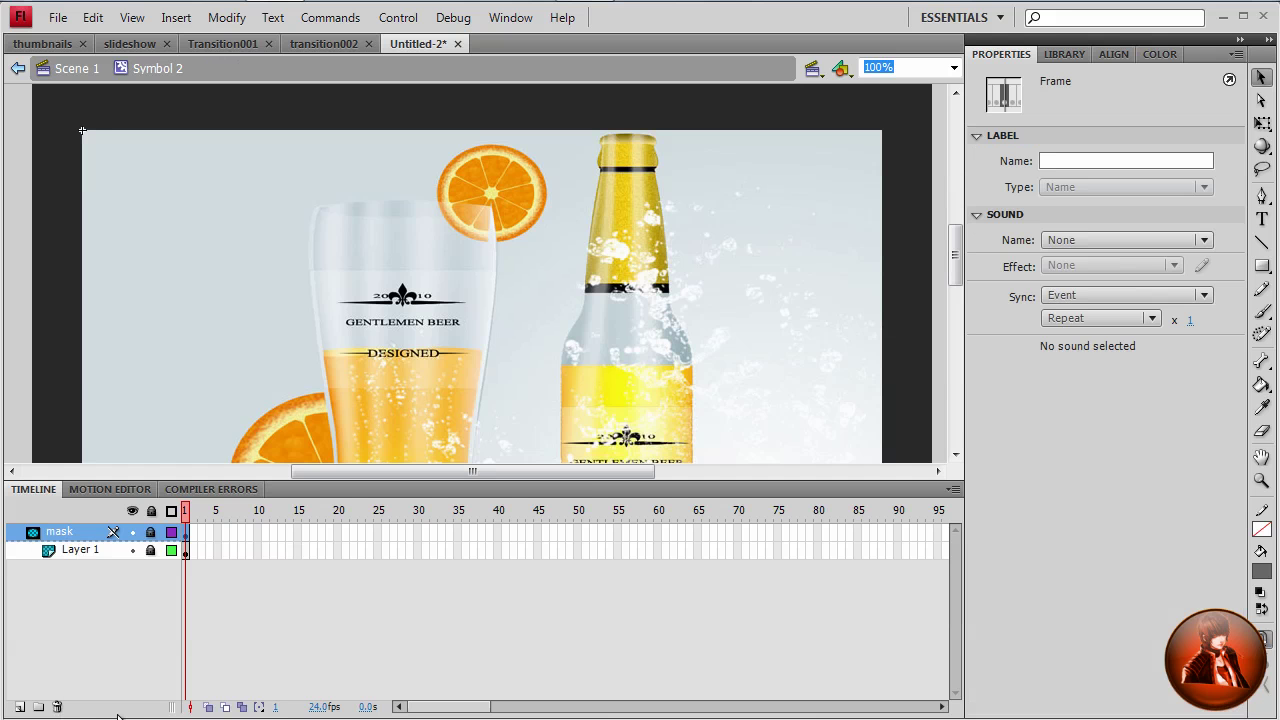
Step: Test-preview the movie, then unlock the mask layer for editing
{"action": "key", "text": "ctrl+Return"}
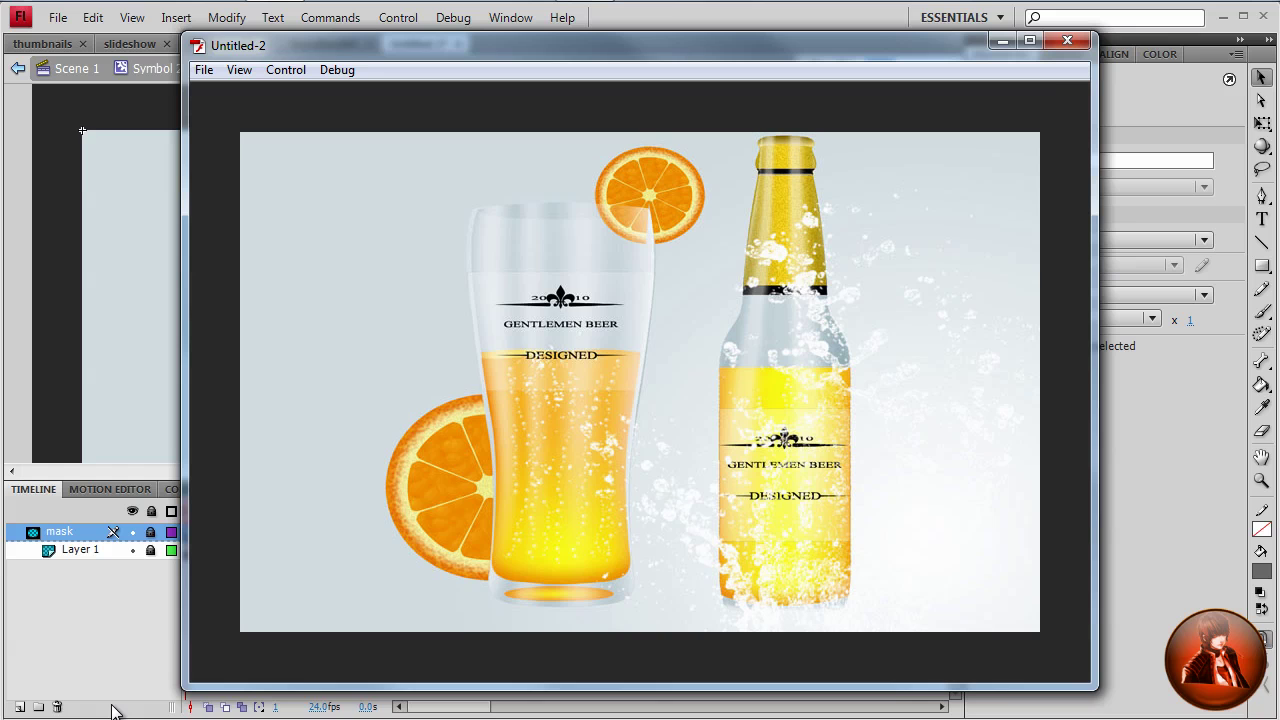
{"action": "left_click", "coordinate": [1066, 41]}
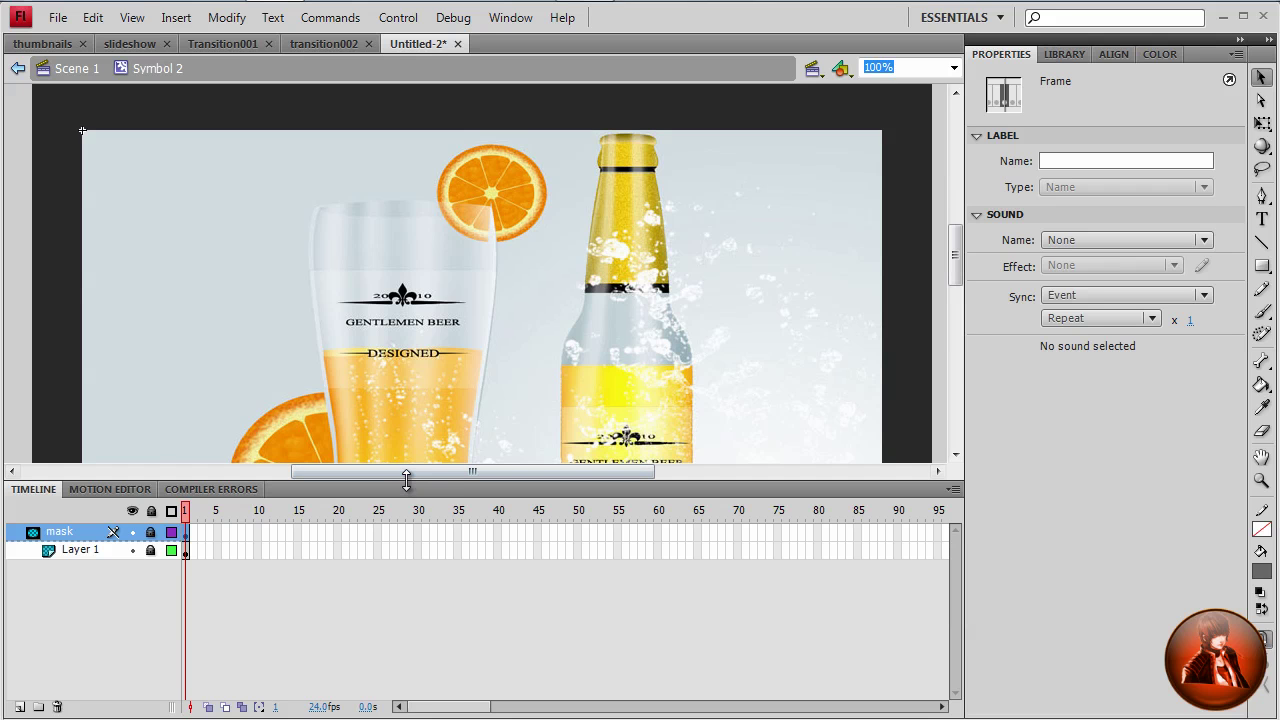
{"action": "left_click", "coordinate": [151, 532]}
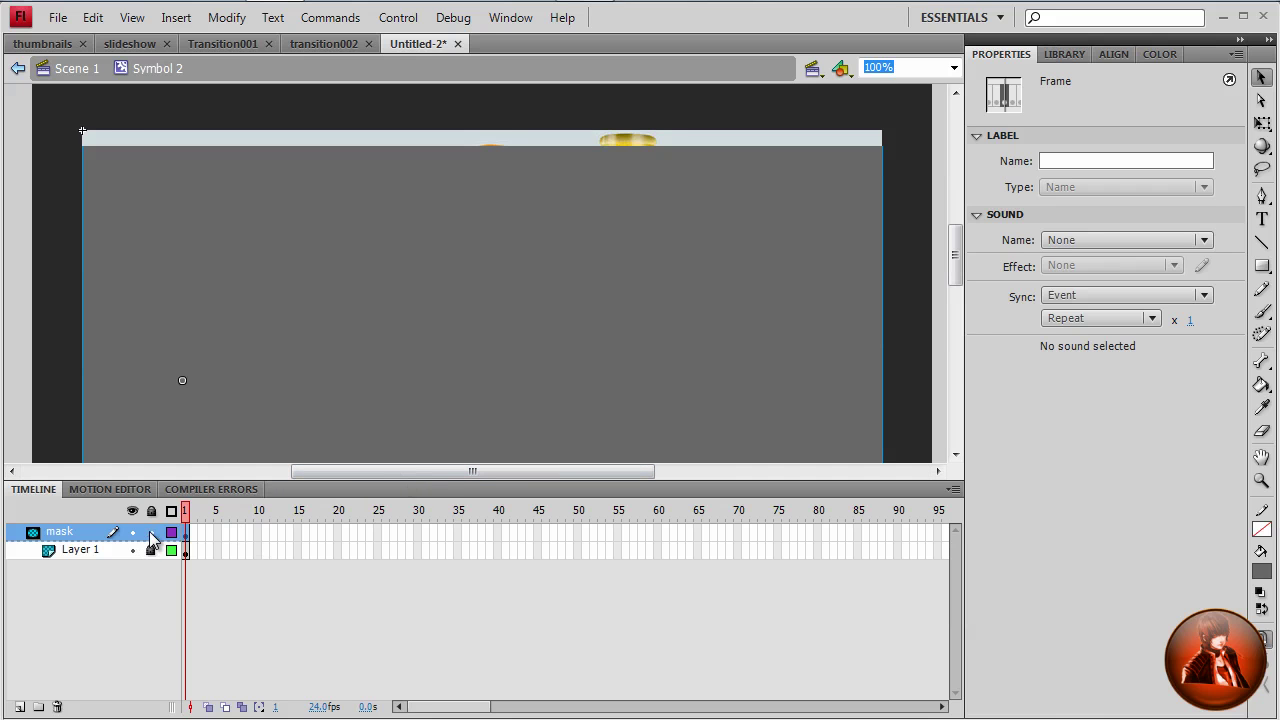
Step: Enter Symbol 4 and Symbol 3, then convert the first strip to movie clip 'Symbol 5'
{"action": "double_click", "coordinate": [183, 388]}
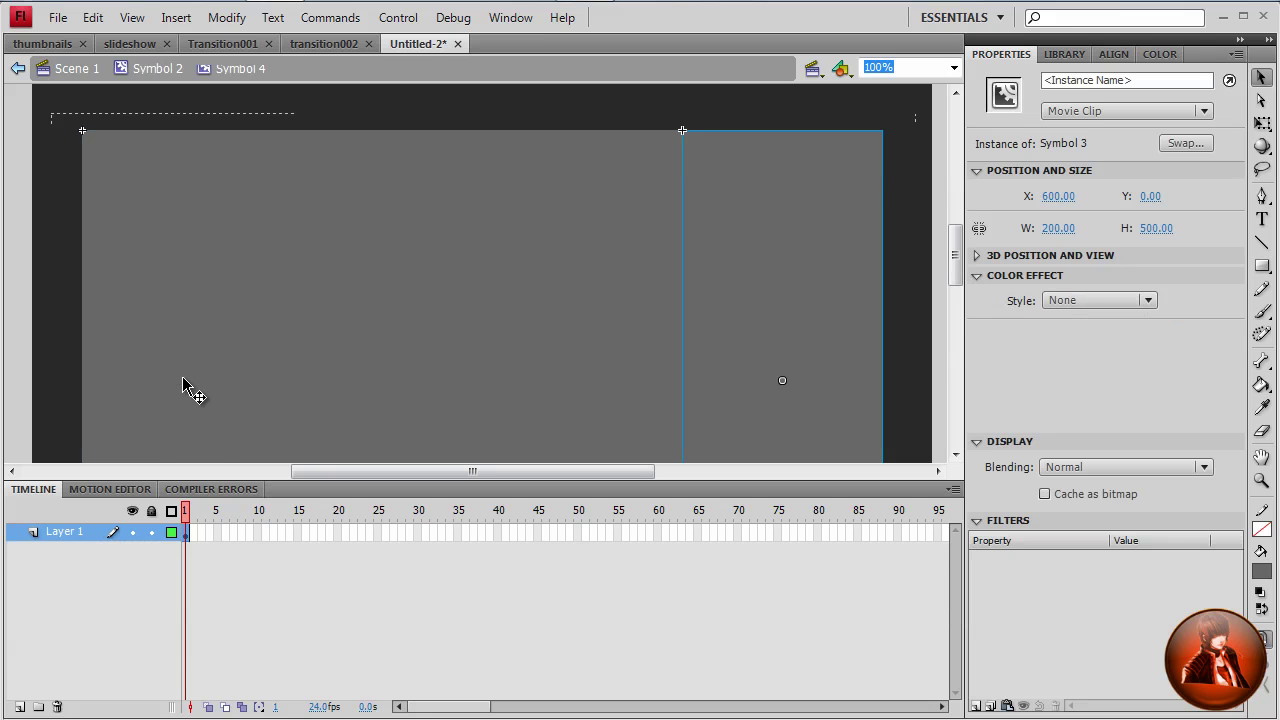
{"action": "left_click", "coordinate": [192, 538]}
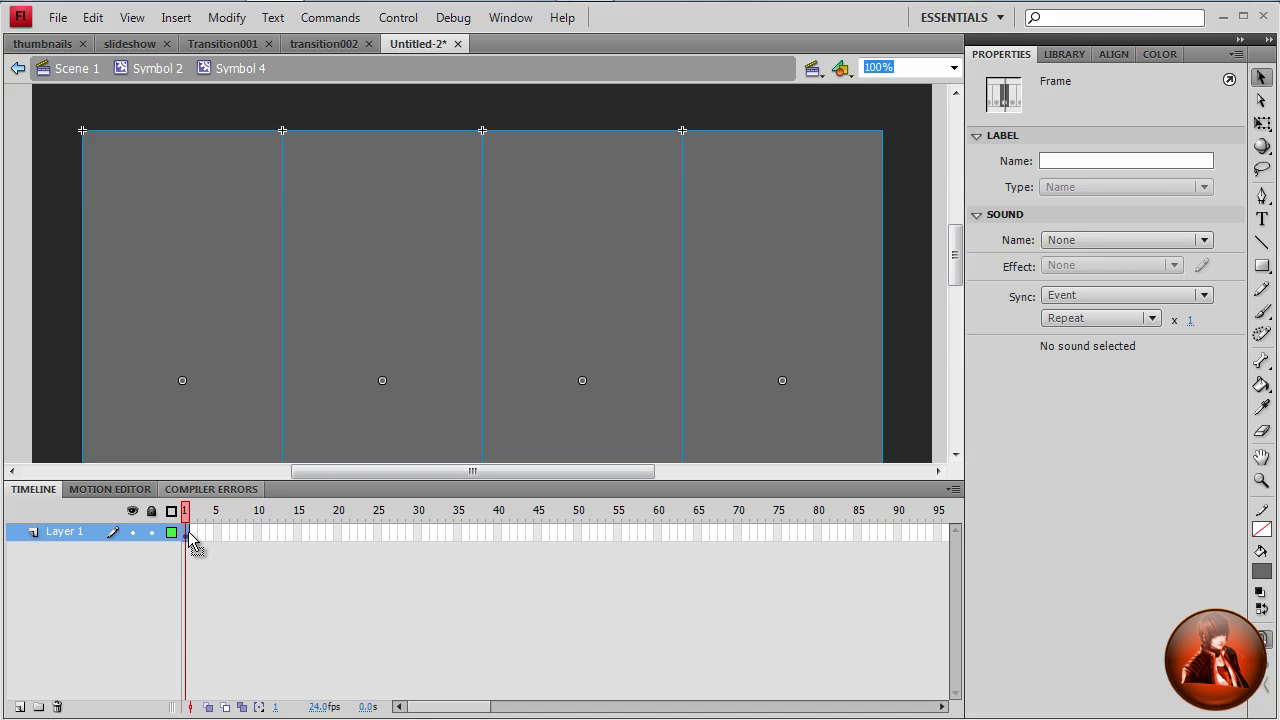
{"action": "double_click", "coordinate": [182, 385]}
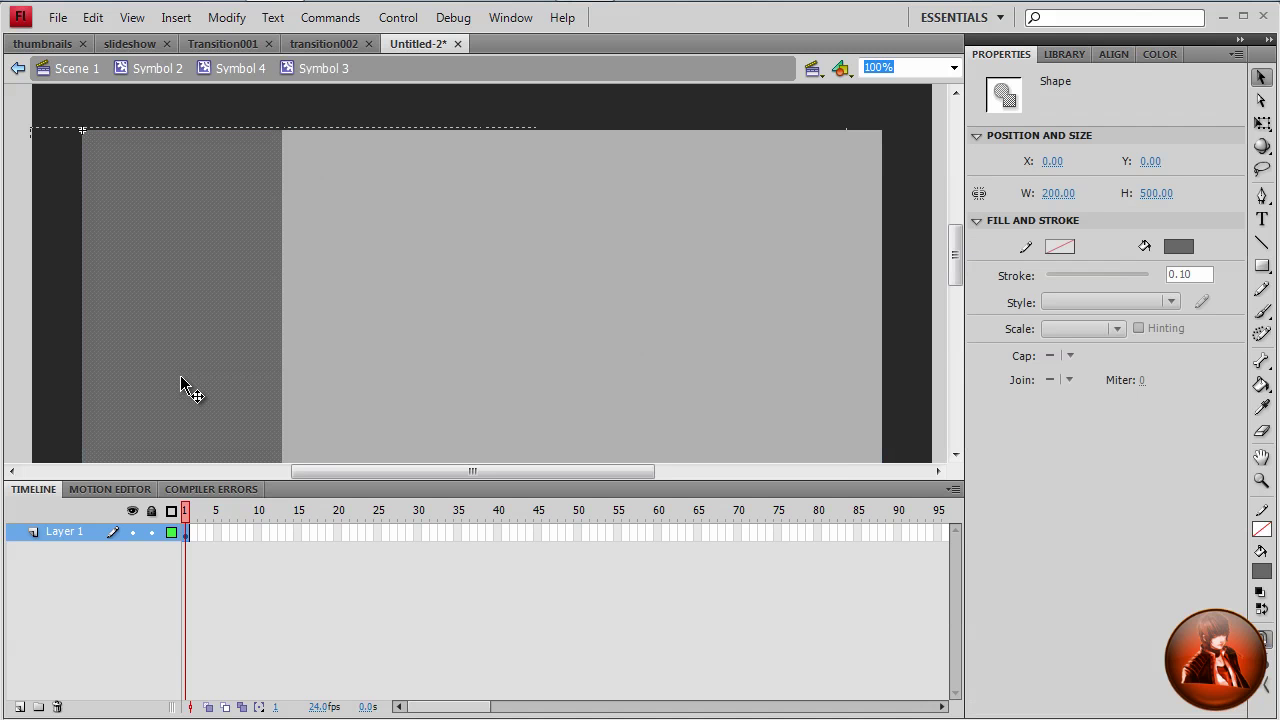
{"action": "key", "text": "F8"}
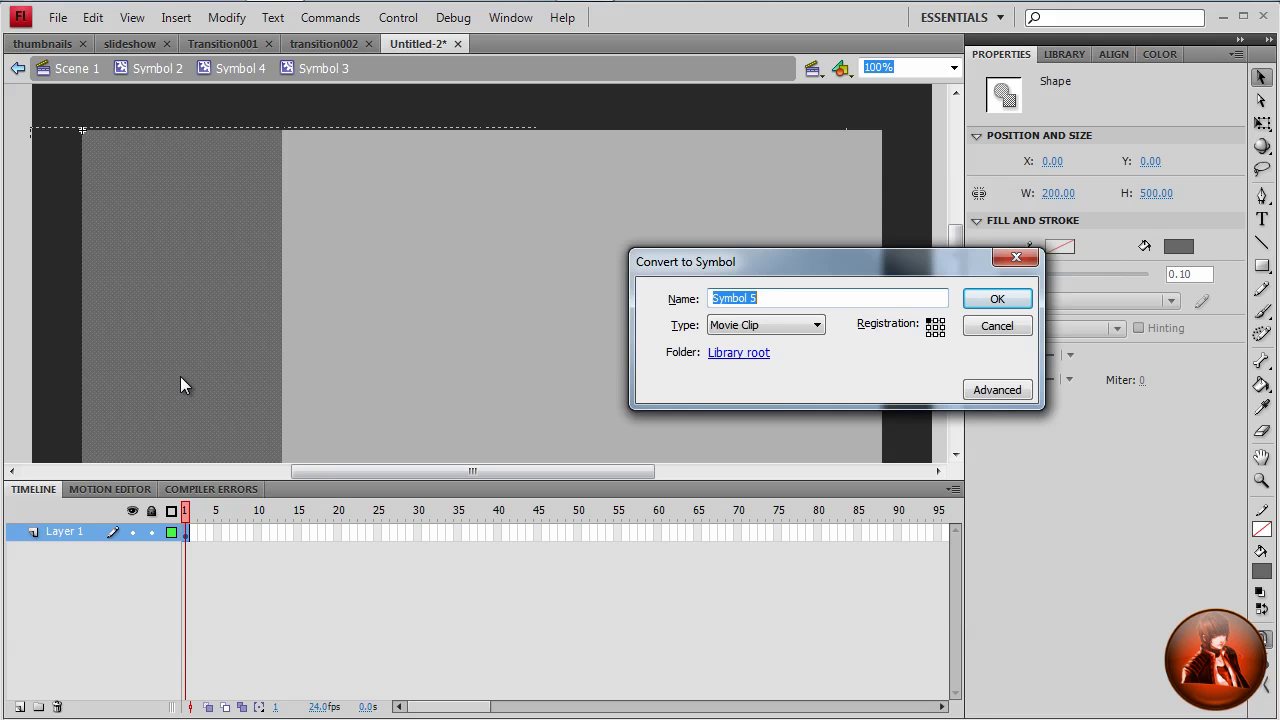
{"action": "key", "text": "Return"}
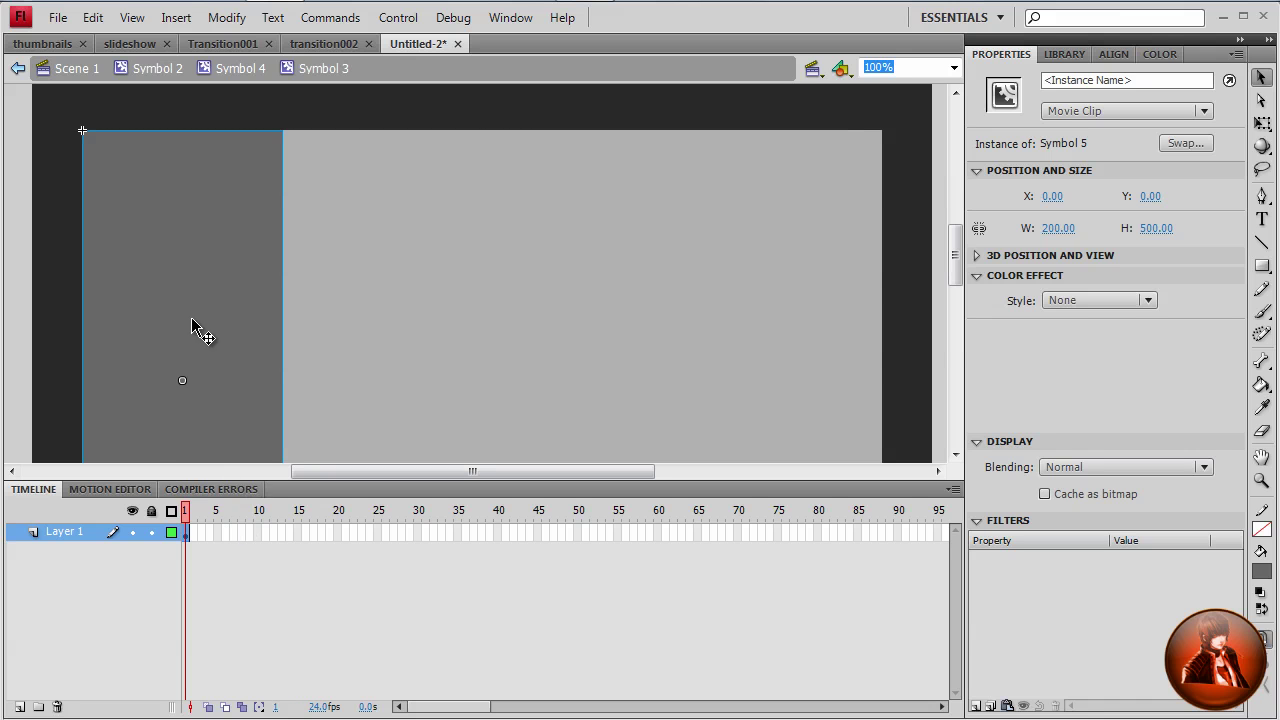
{"action": "double_click", "coordinate": [580, 494]}
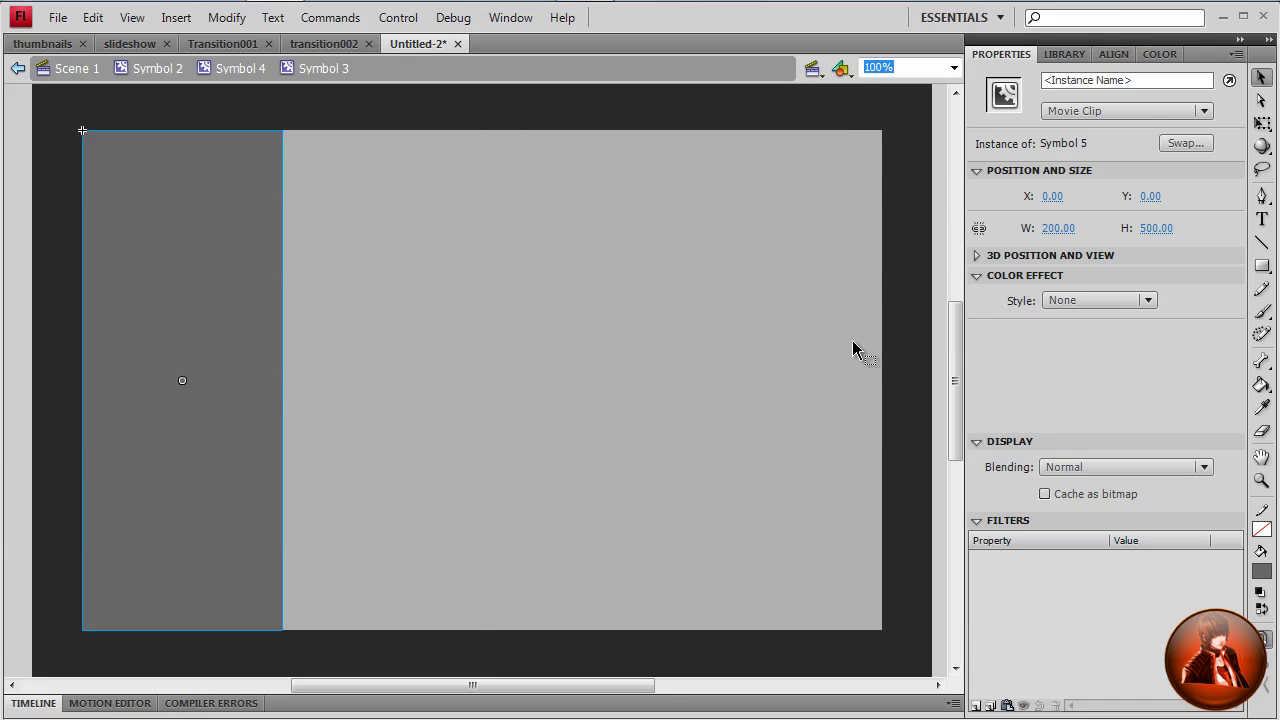
{"action": "left_click", "coordinate": [1262, 123]}
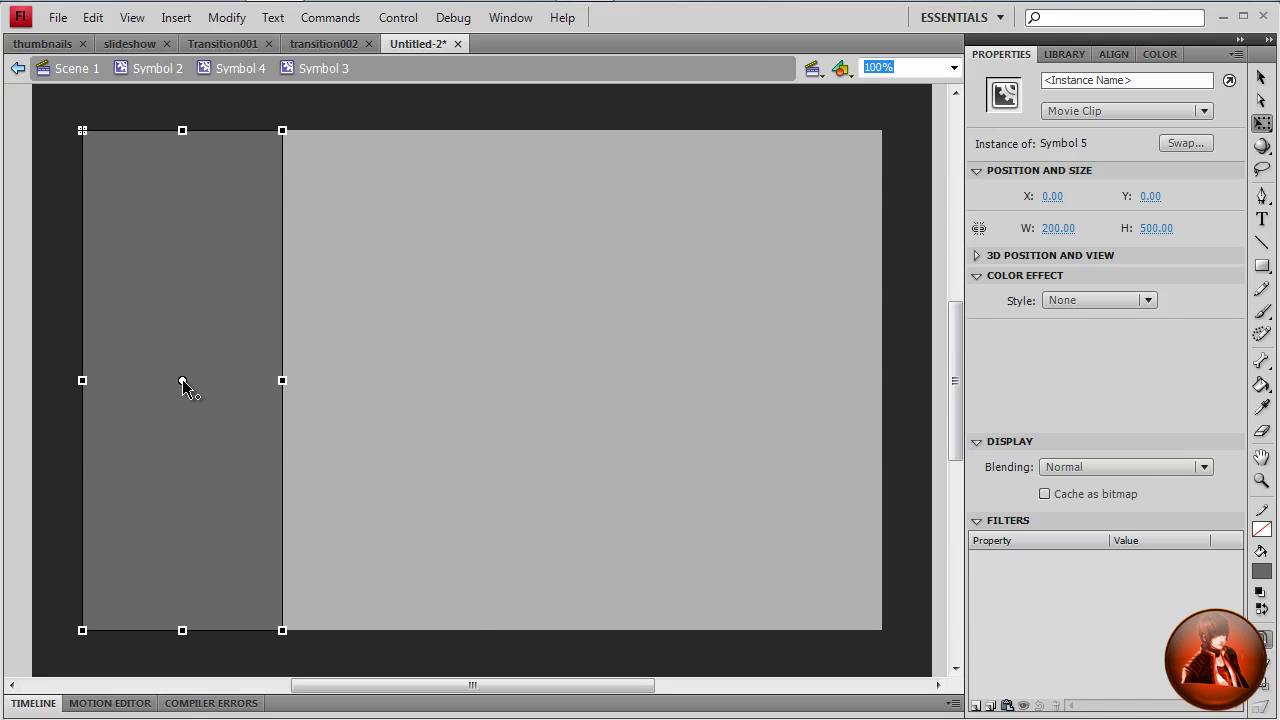
Step: Pin the strip's pivot to its top-left corner and shrink it to about 17 × 19
{"action": "left_click_drag", "start_coordinate": [183, 382], "coordinate": [143, 263]}
{"action": "left_click_drag", "start_coordinate": [82, 131], "coordinate": [82, 131]}
{"action": "left_click_drag", "start_coordinate": [282, 631], "coordinate": [101, 153]}
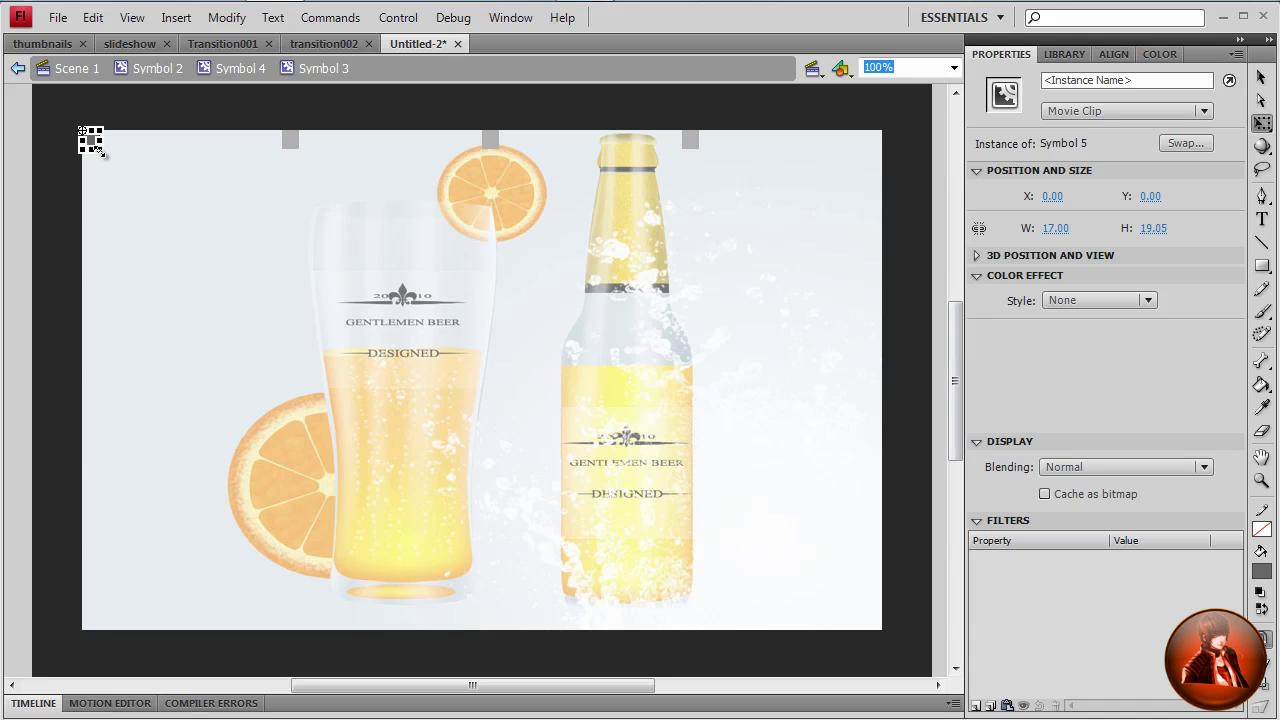
Step: Extend the strip to frame 15 and size frame 1's instance to W 200, H 500
{"action": "left_click", "coordinate": [400, 706]}
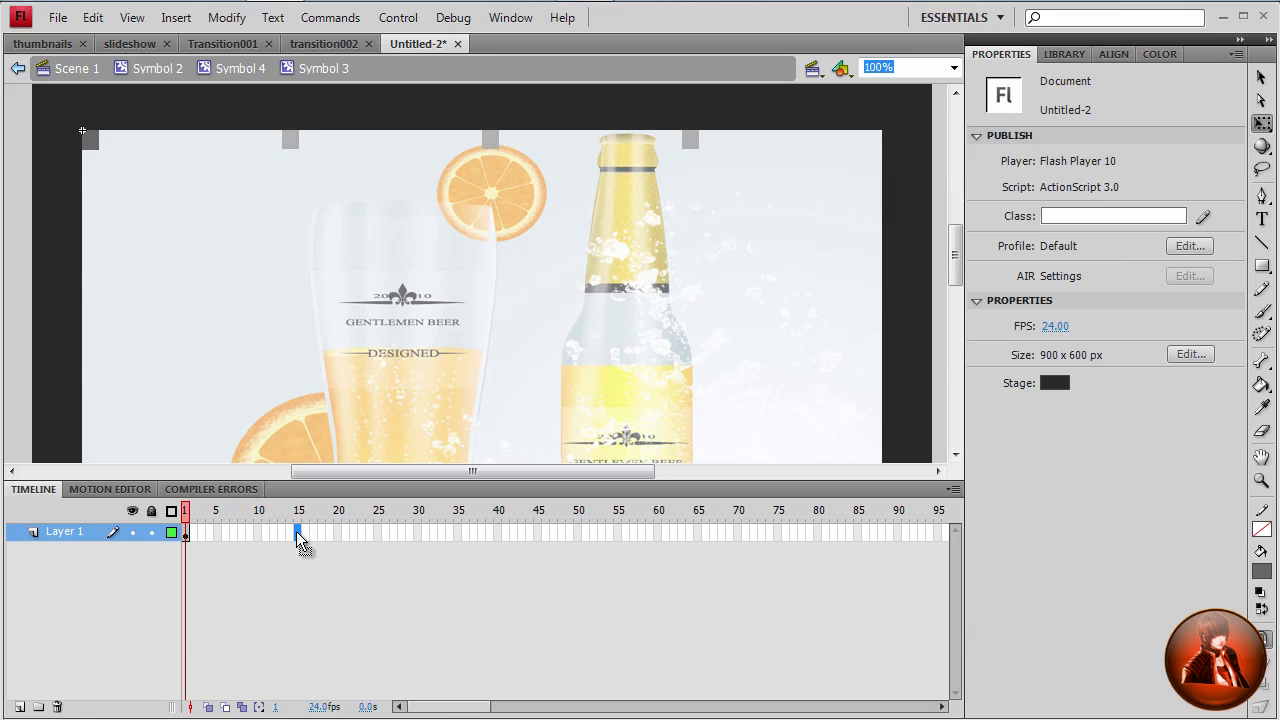
{"action": "key", "text": "F5"}
{"action": "left_click", "coordinate": [185, 532]}
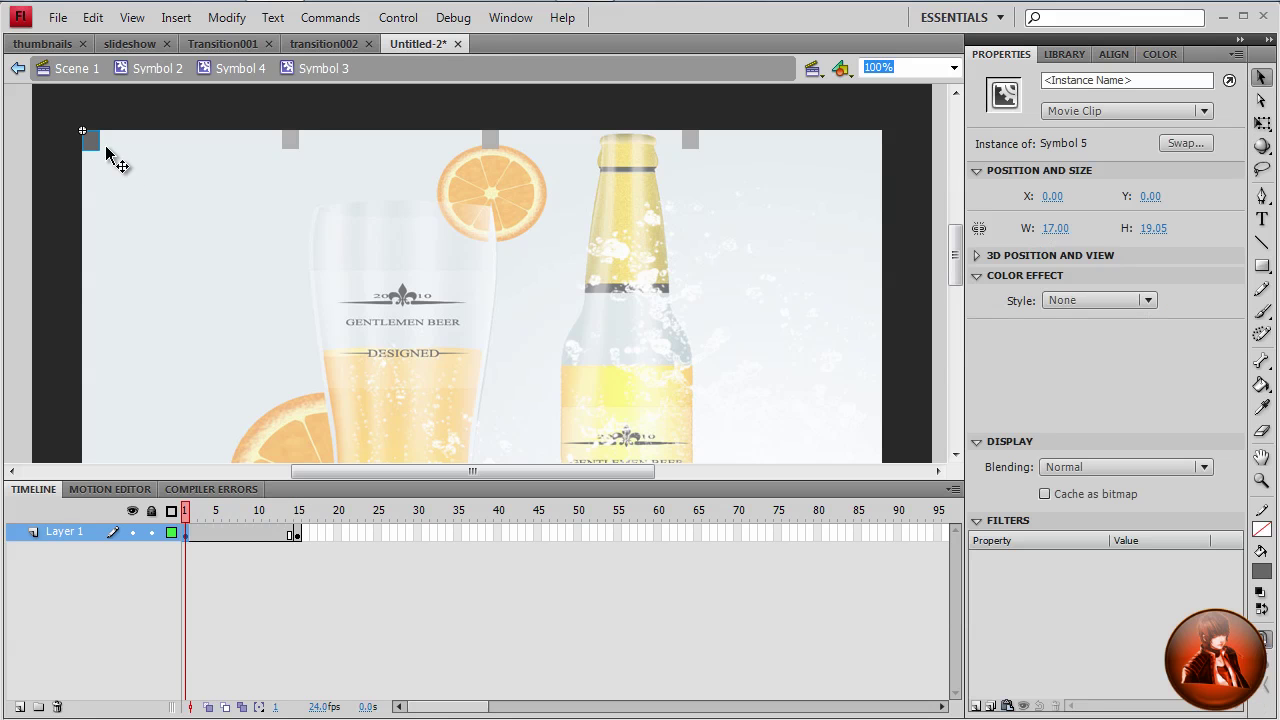
{"action": "left_click", "coordinate": [1054, 229]}
{"action": "type", "text": "200"}
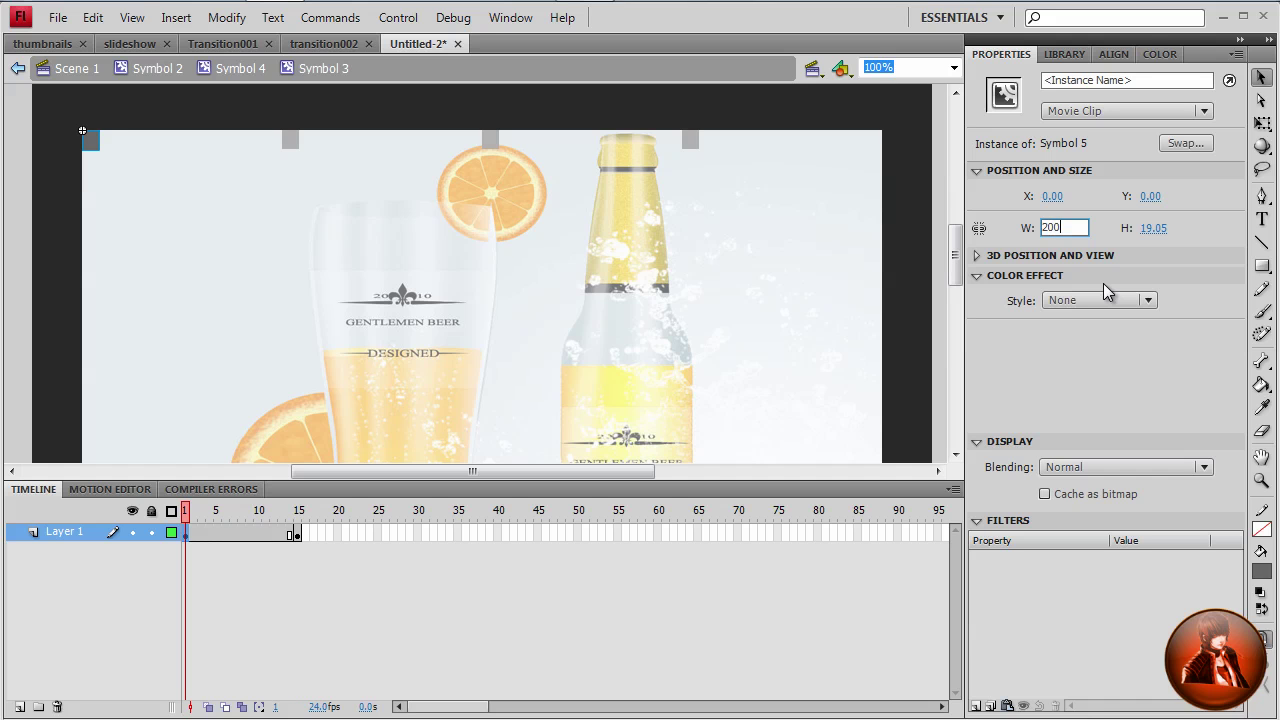
{"action": "left_click", "coordinate": [1152, 228]}
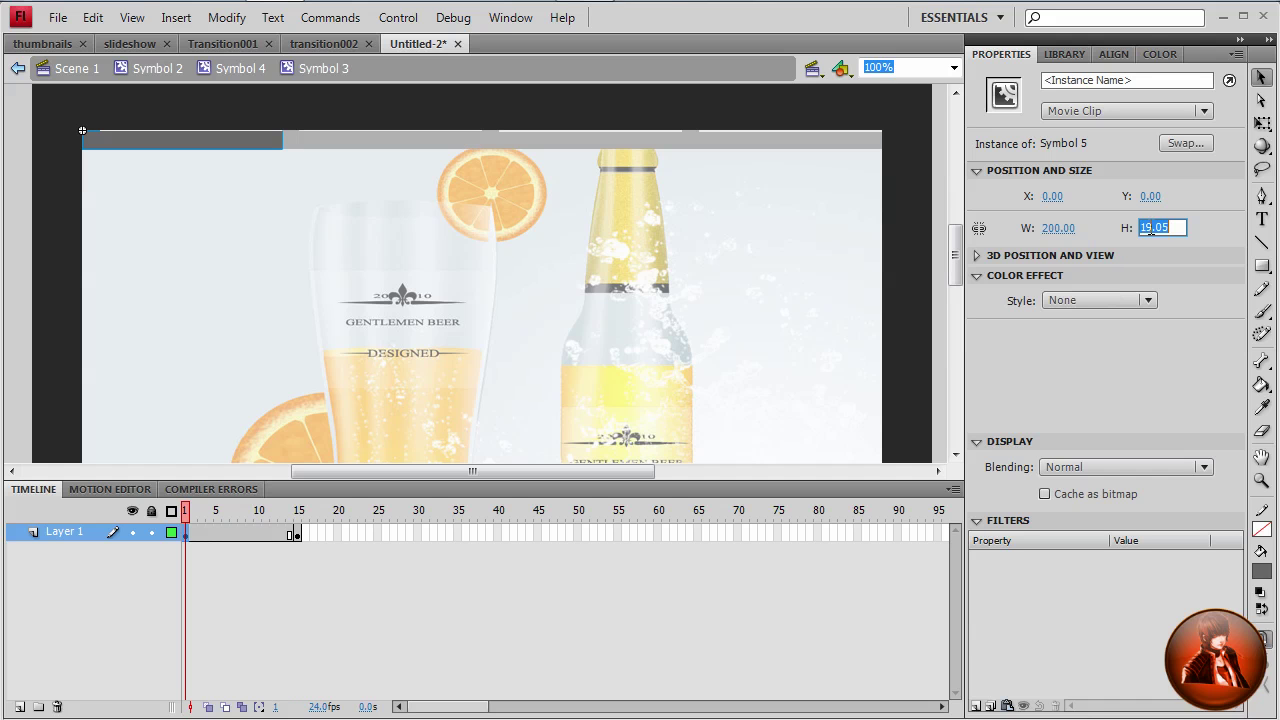
{"action": "type", "text": "400"}
{"action": "key", "text": "Return"}
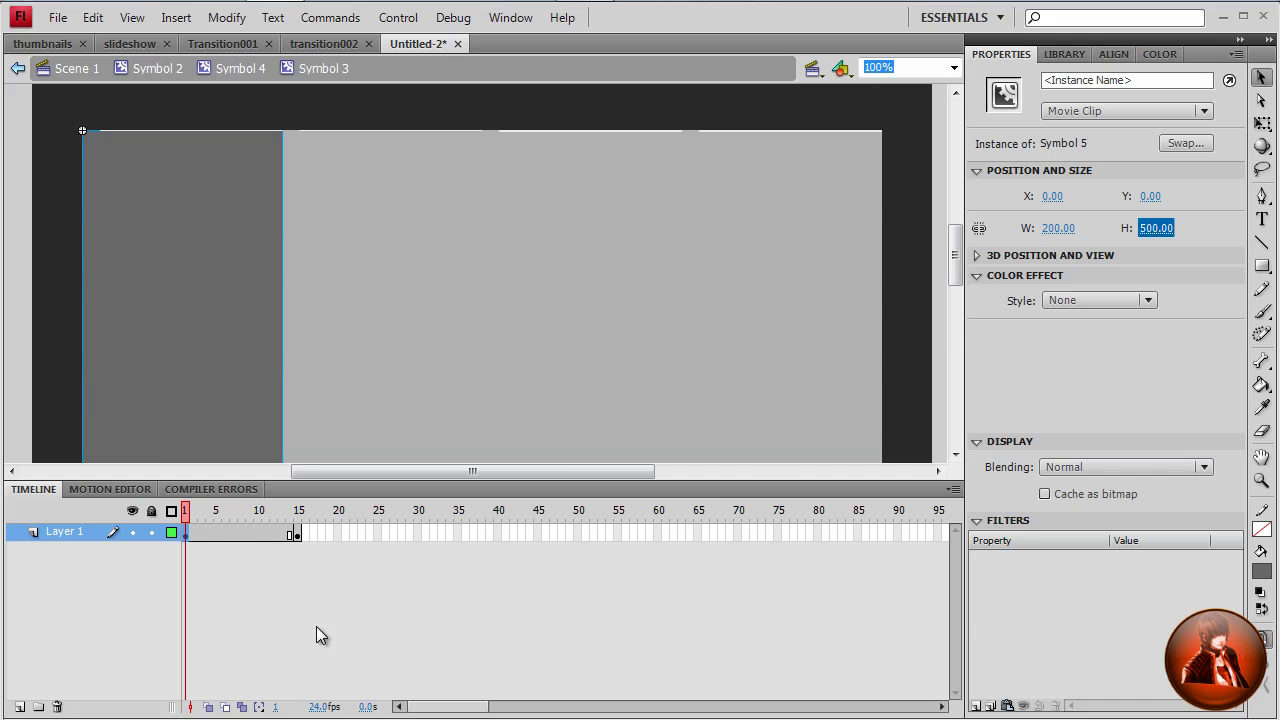
{"action": "left_click", "coordinate": [220, 534]}
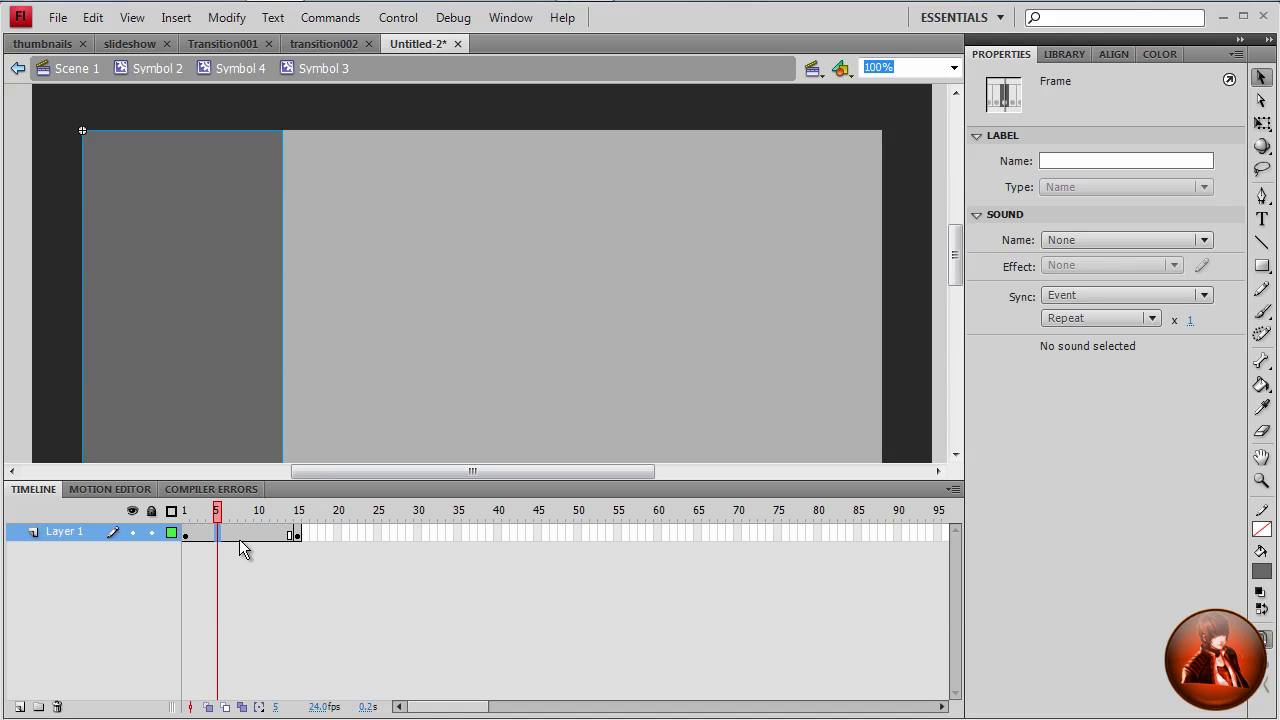
Step: Create a classic tween across the strip's frames 1–15
{"action": "right_click", "coordinate": [240, 535]}
{"action": "left_click", "coordinate": [320, 569]}
{"action": "right_click", "coordinate": [261, 535]}
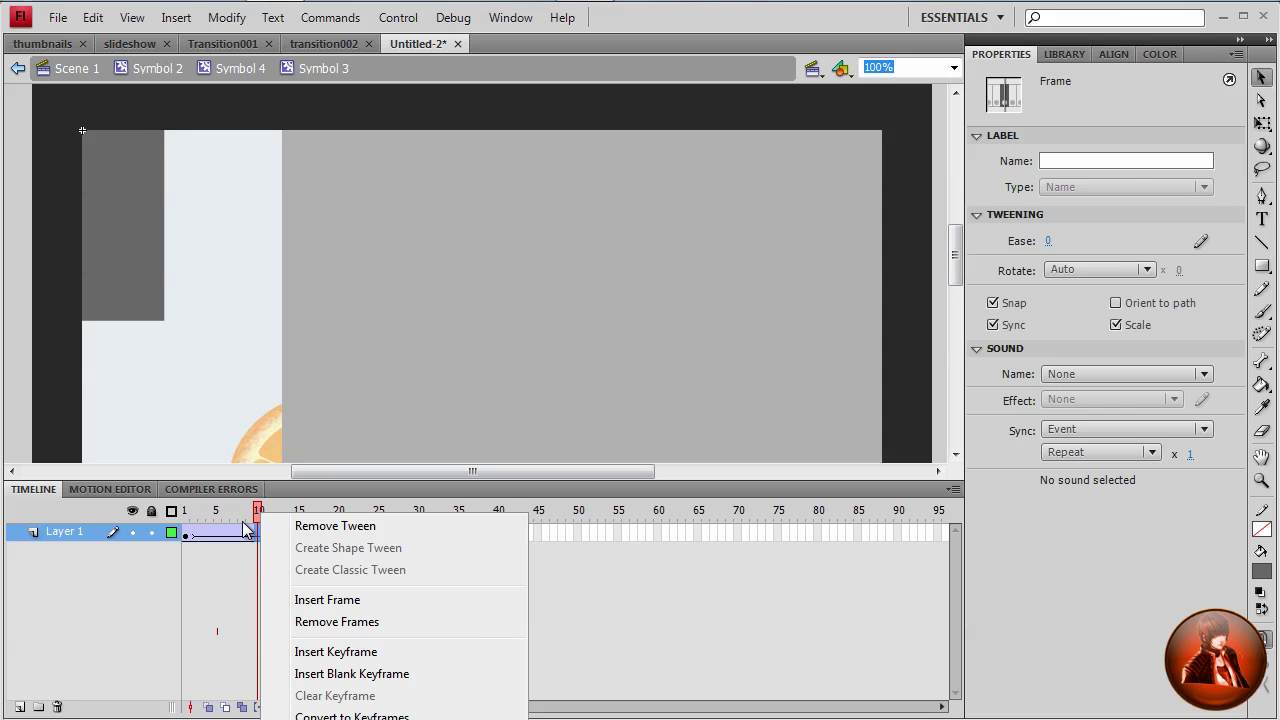
{"action": "left_click", "coordinate": [216, 535]}
Step: Set frame 1's strip to Alpha 0% and give the tween an ease of 27
{"action": "left_click", "coordinate": [188, 533]}
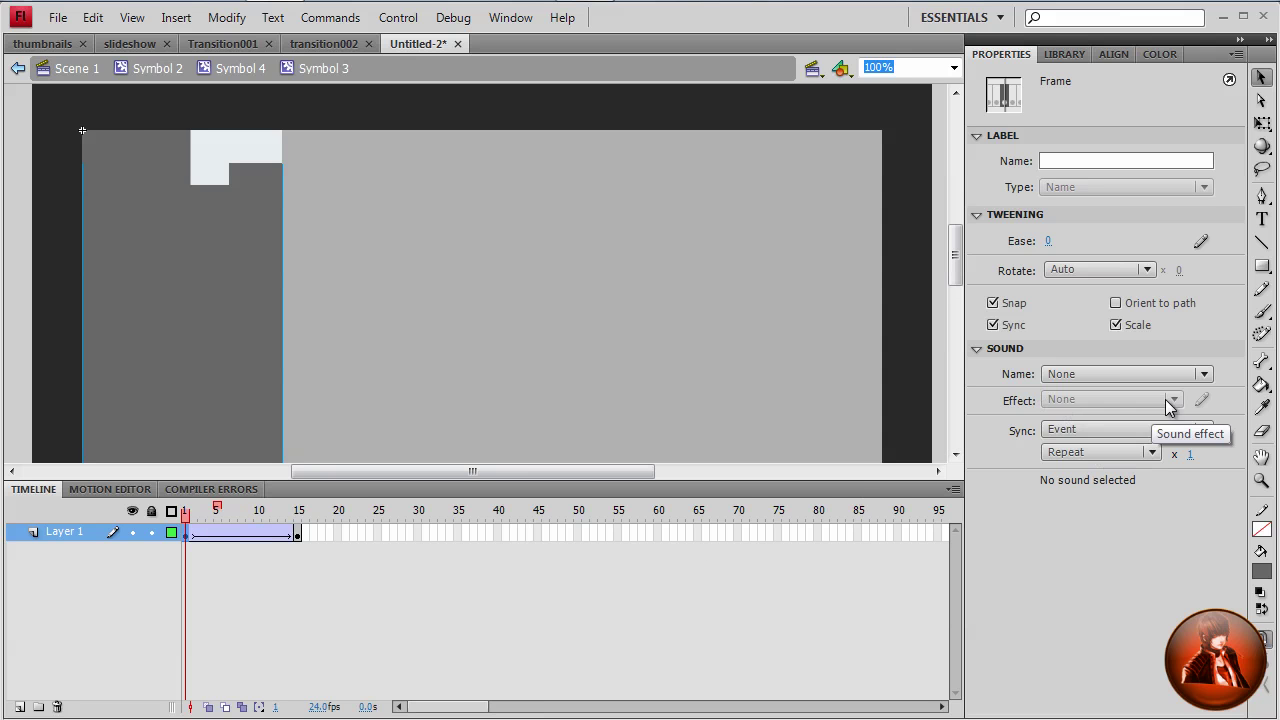
{"action": "left_click", "coordinate": [214, 299]}
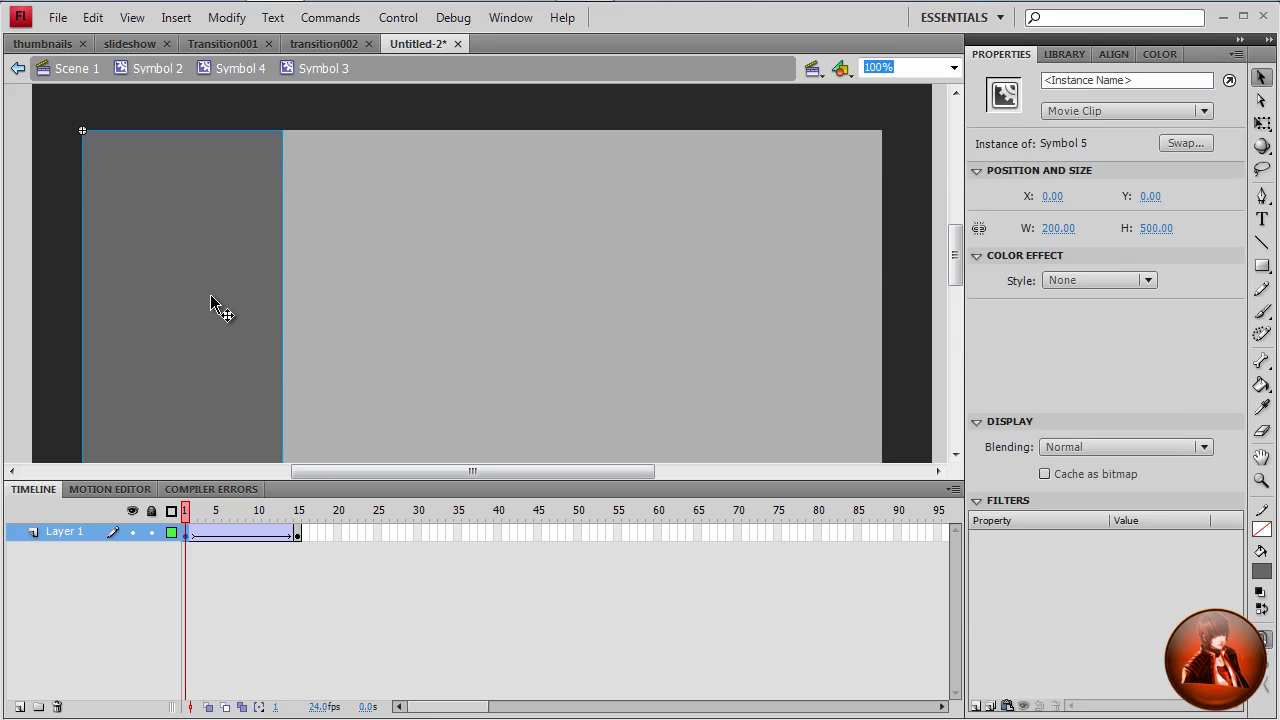
{"action": "left_click", "coordinate": [1142, 281]}
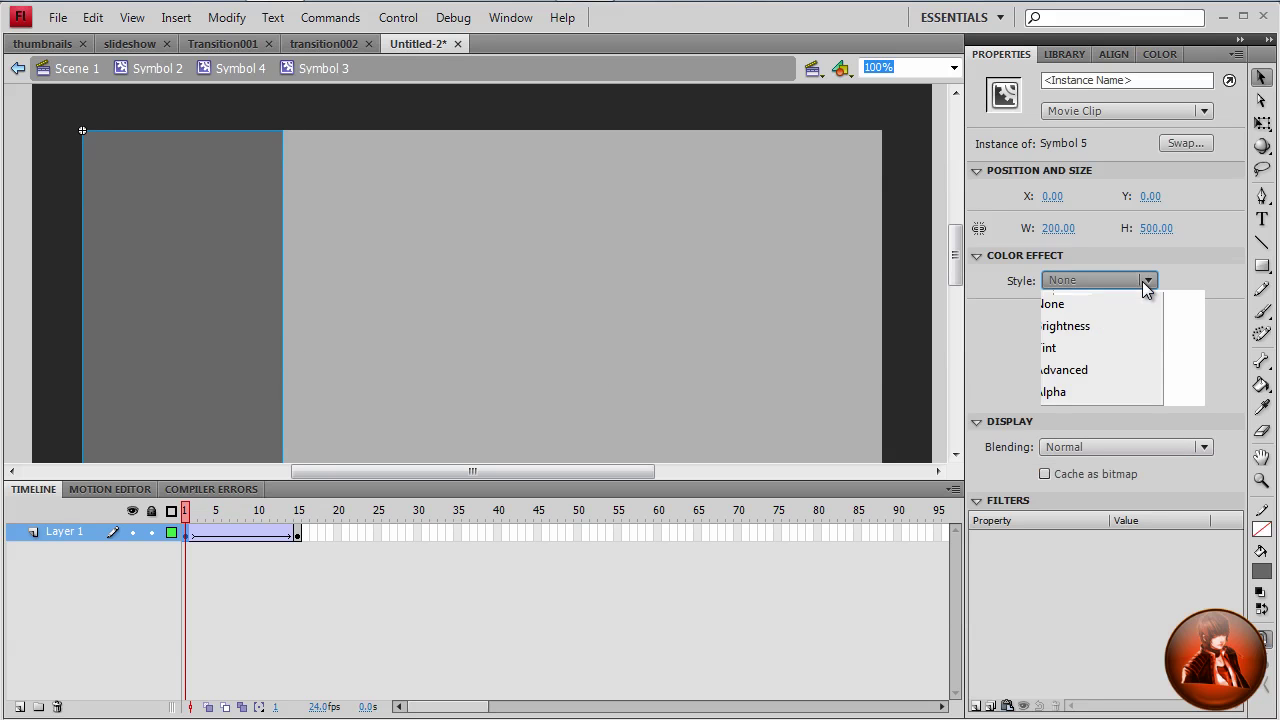
{"action": "left_click", "coordinate": [1092, 392]}
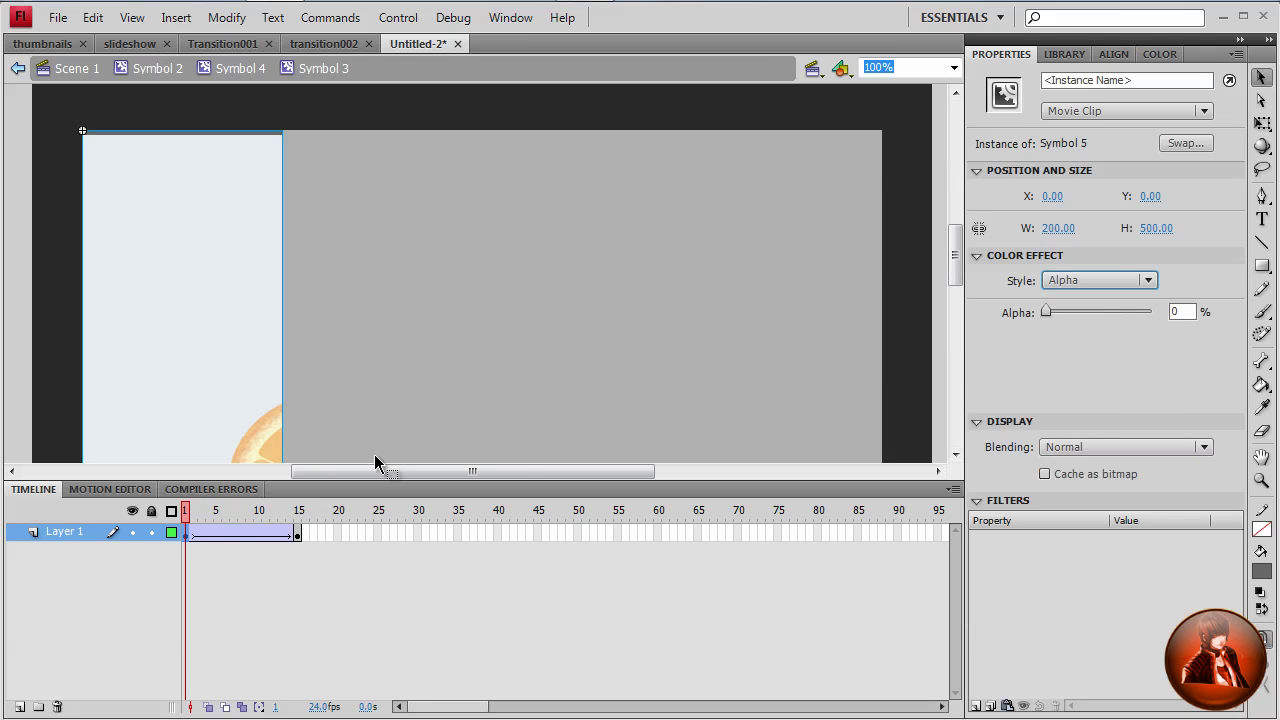
{"action": "left_click", "coordinate": [188, 534]}
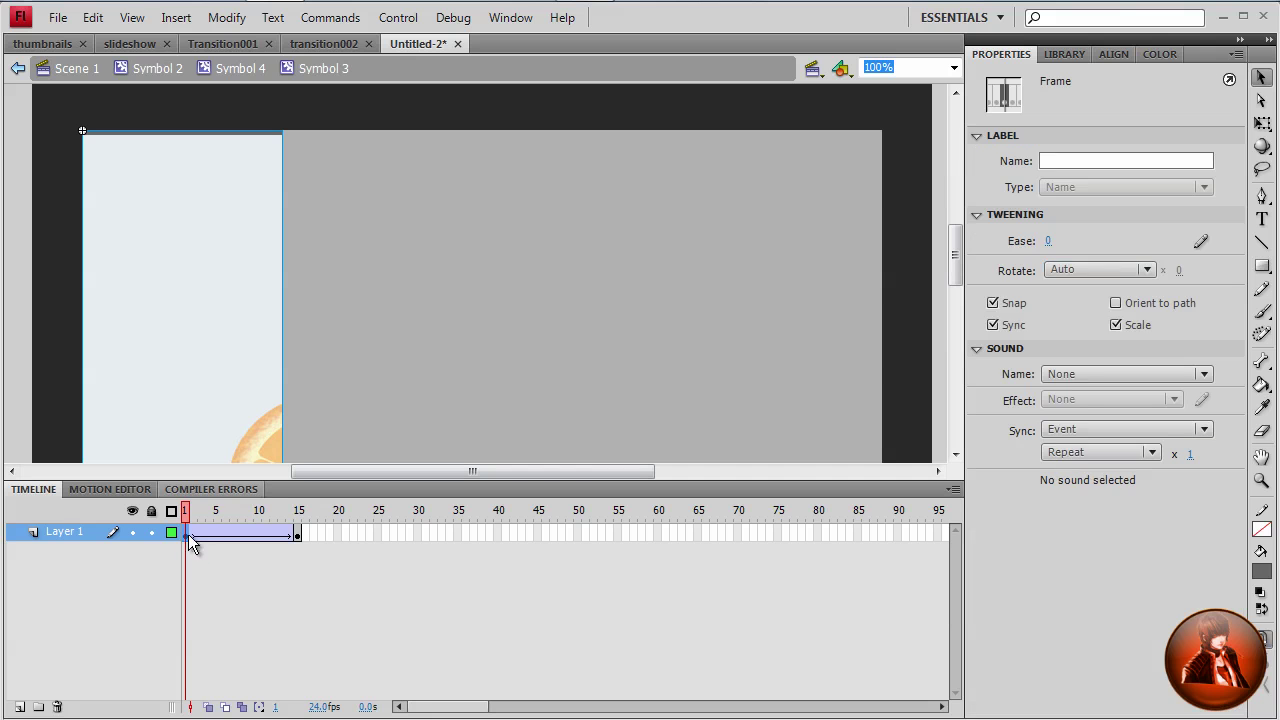
{"action": "left_click", "coordinate": [1047, 242]}
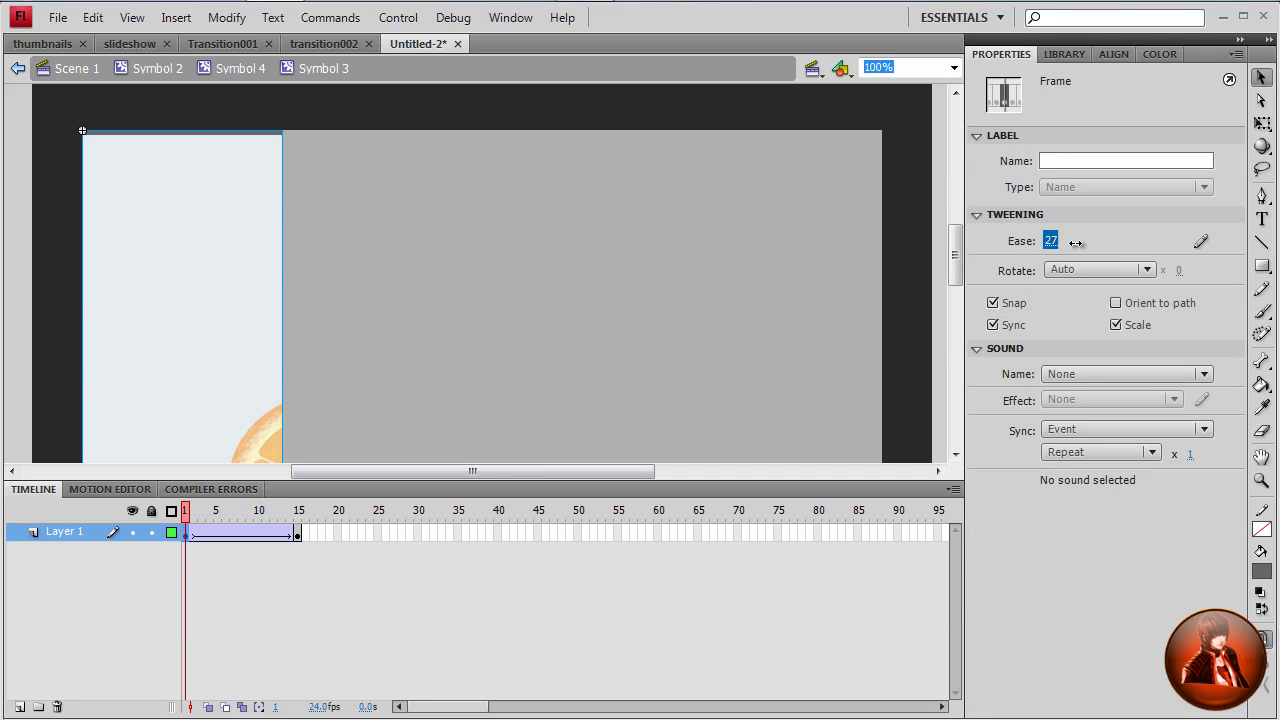
{"action": "left_click", "coordinate": [241, 510]}
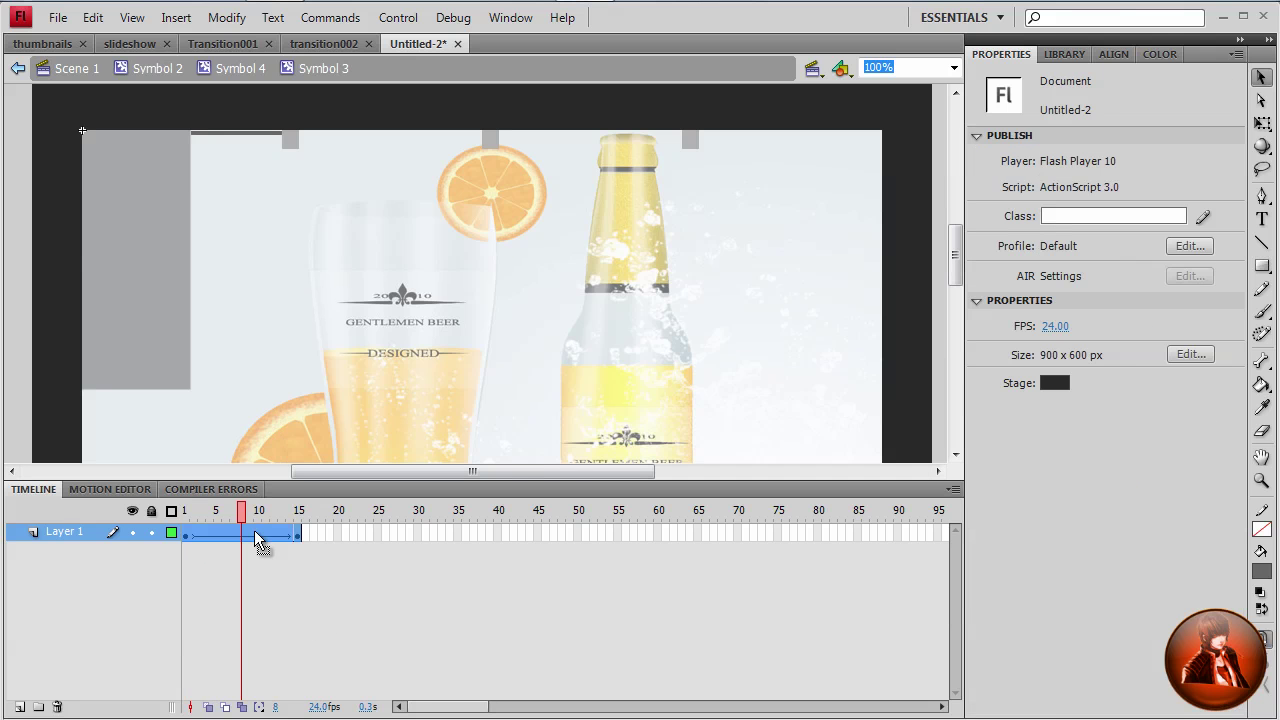
Step: Add a new layer above Layer 1 named 'as'
{"action": "left_click_drag", "start_coordinate": [246, 515], "coordinate": [281, 515]}
{"action": "left_click", "coordinate": [365, 584]}
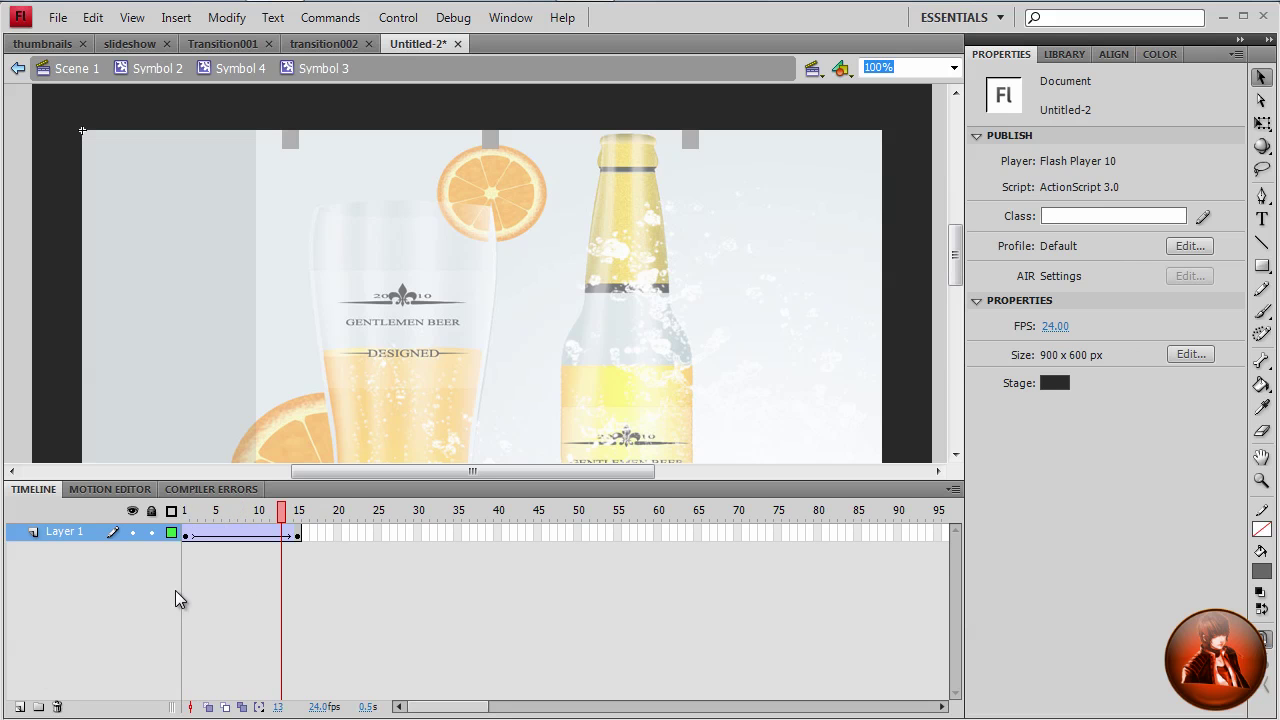
{"action": "left_click", "coordinate": [19, 706]}
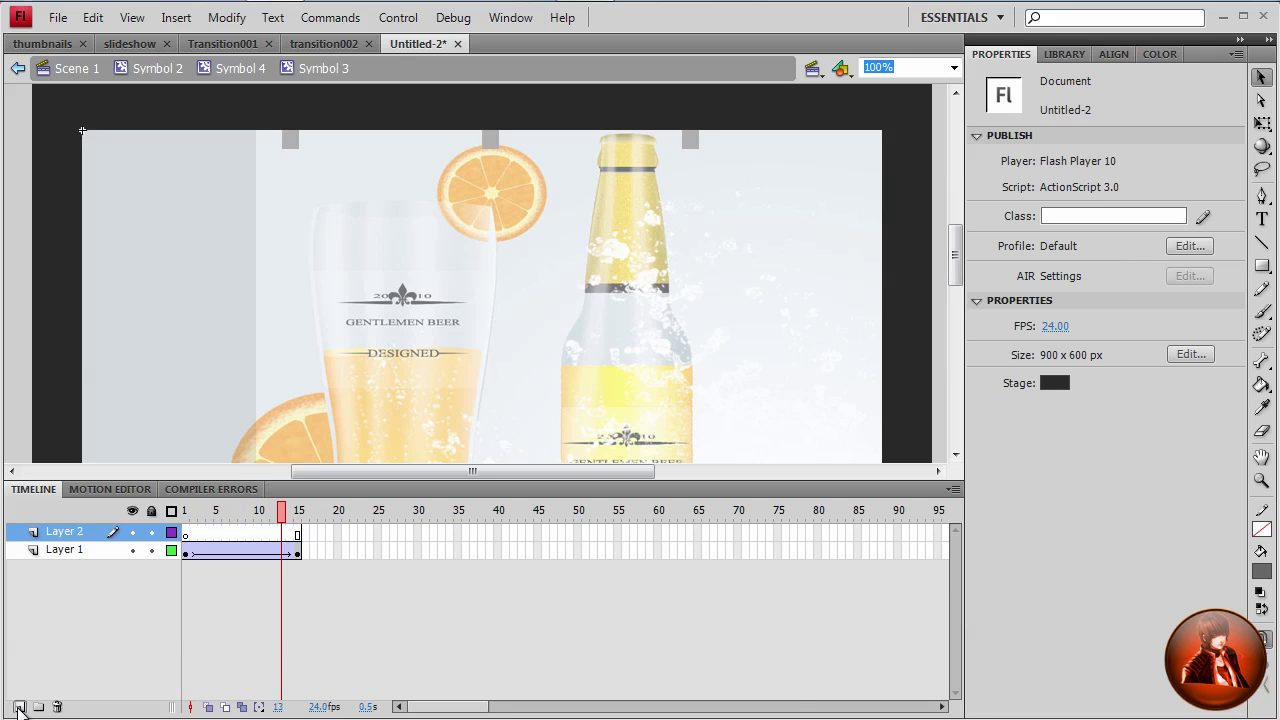
{"action": "double_click", "coordinate": [63, 532]}
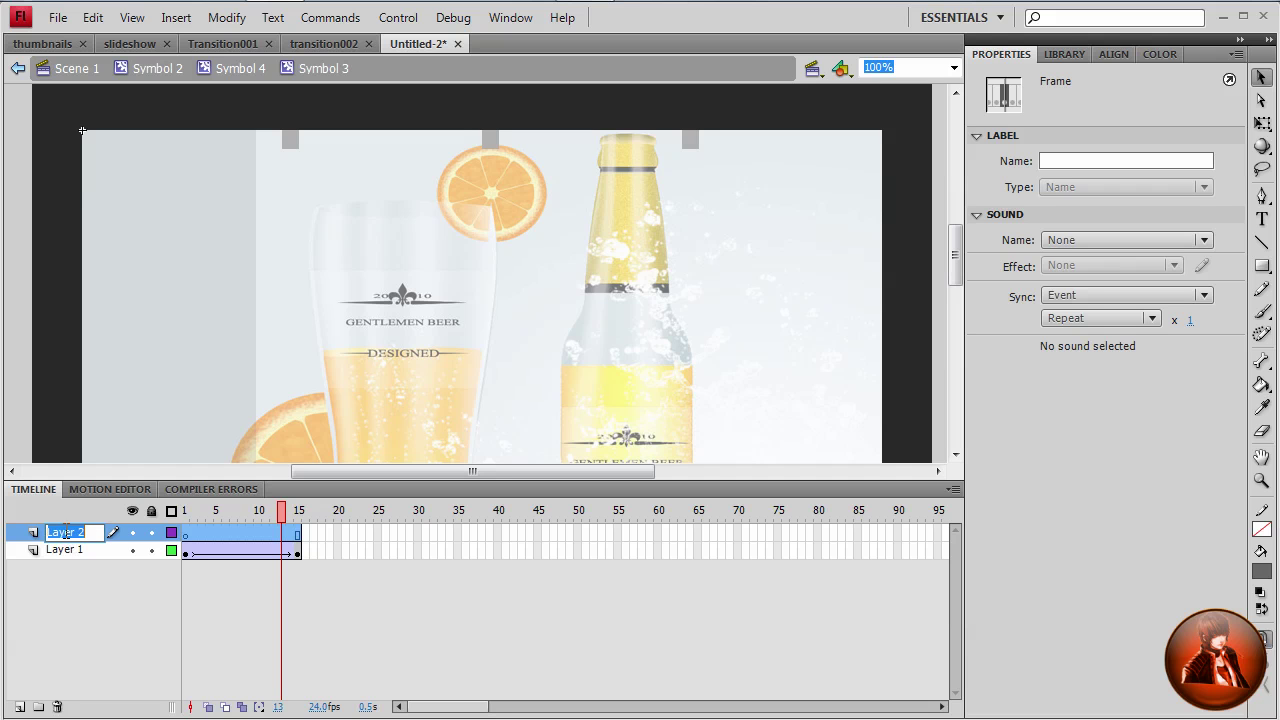
{"action": "type", "text": "as"}
{"action": "key", "text": "Return"}
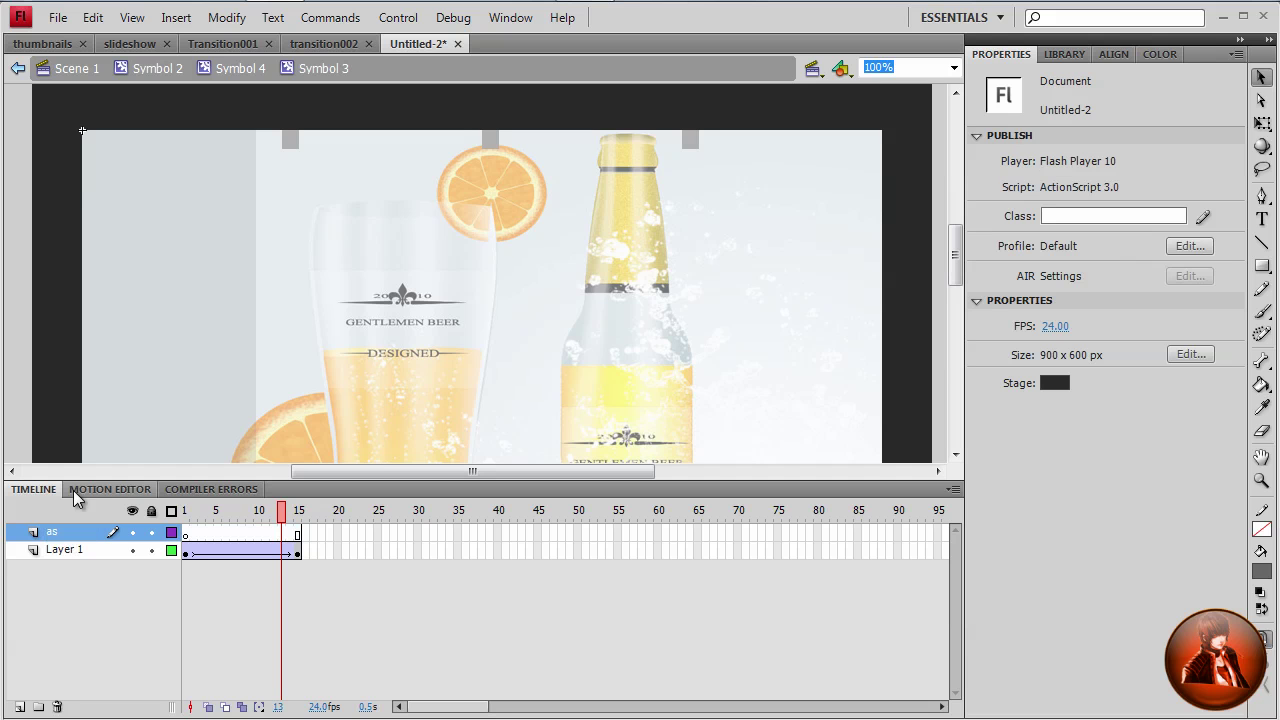
Step: Review the Actions script for frame 15 of the as layer, then close it
{"action": "left_click", "coordinate": [297, 534]}
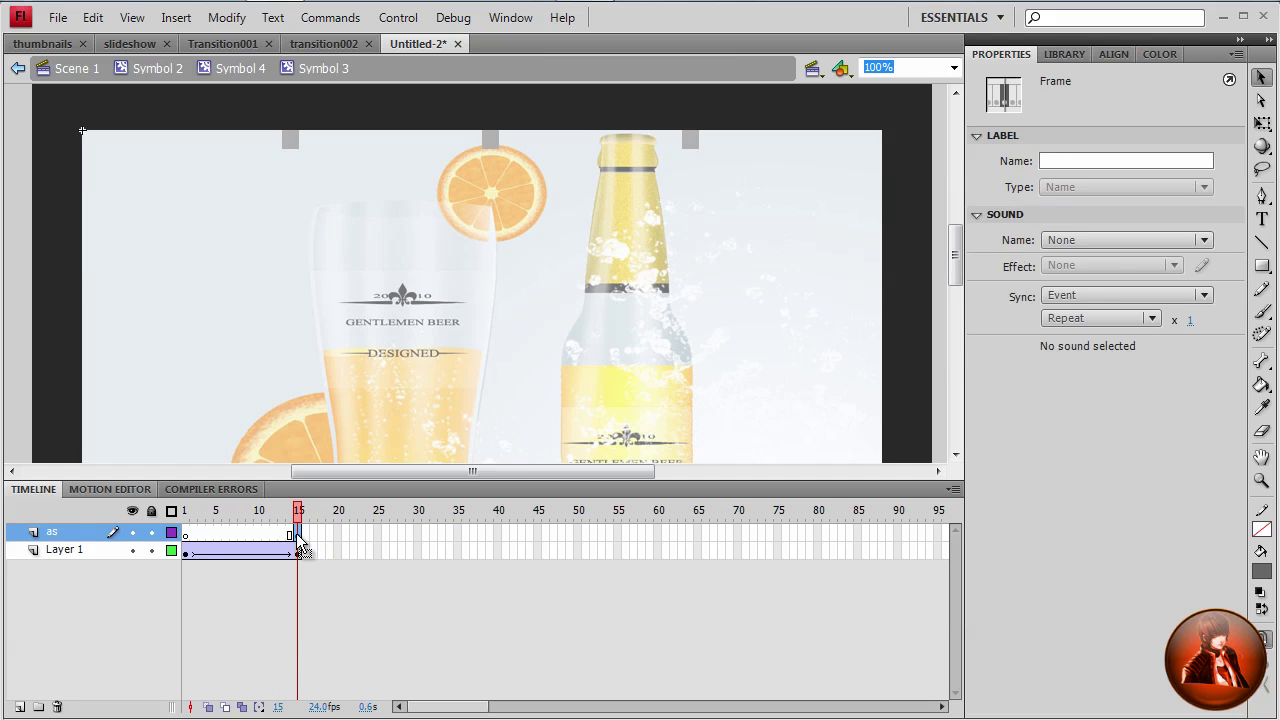
{"action": "left_click", "coordinate": [508, 18]}
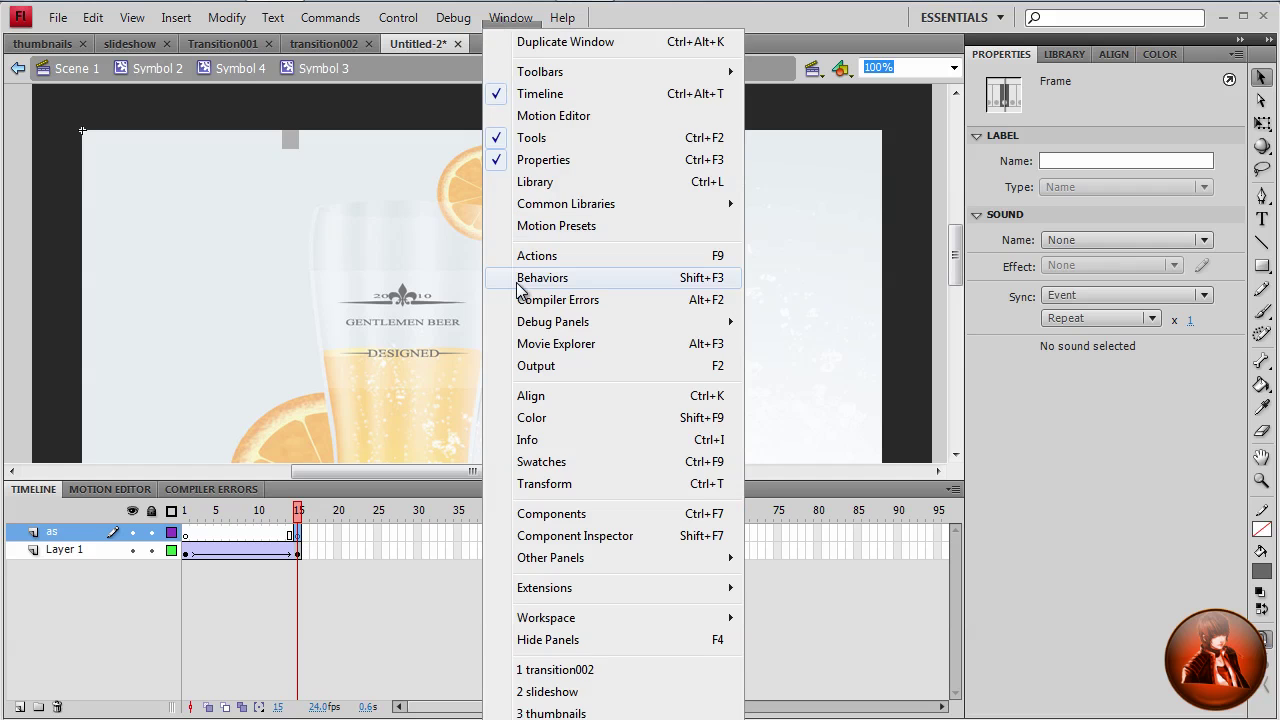
{"action": "left_click", "coordinate": [535, 254]}
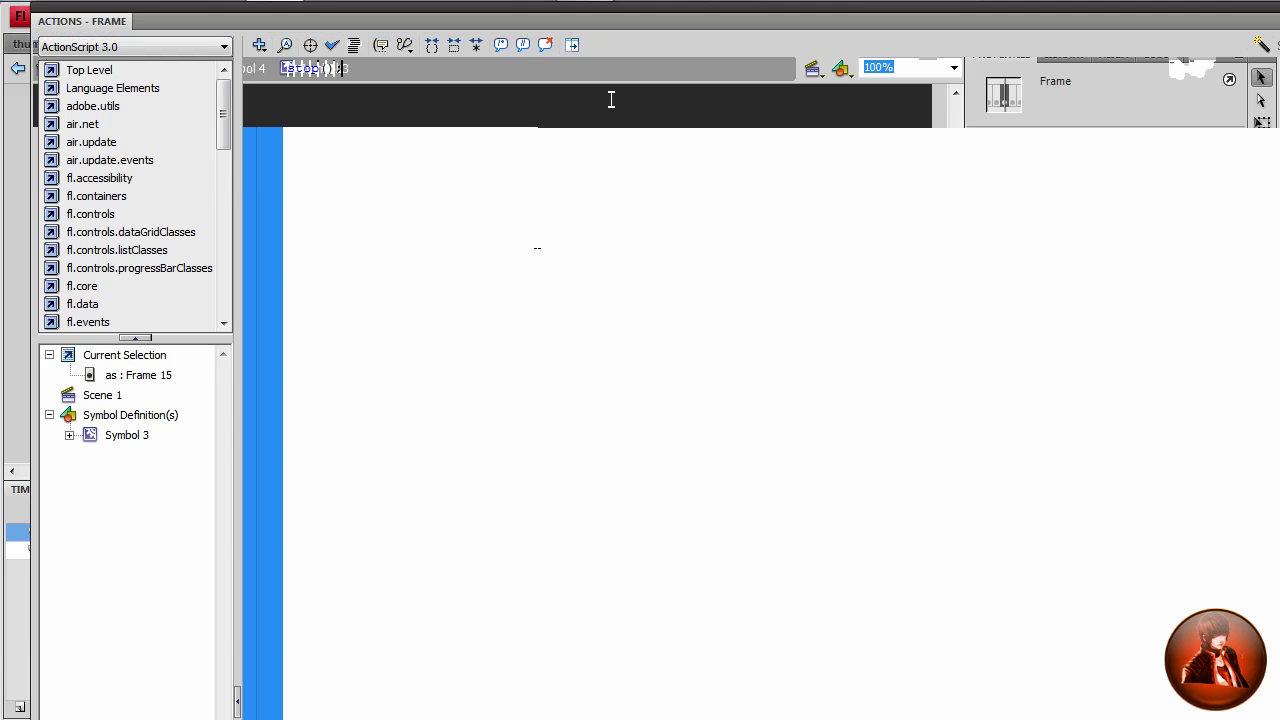
{"action": "key", "text": "F9"}
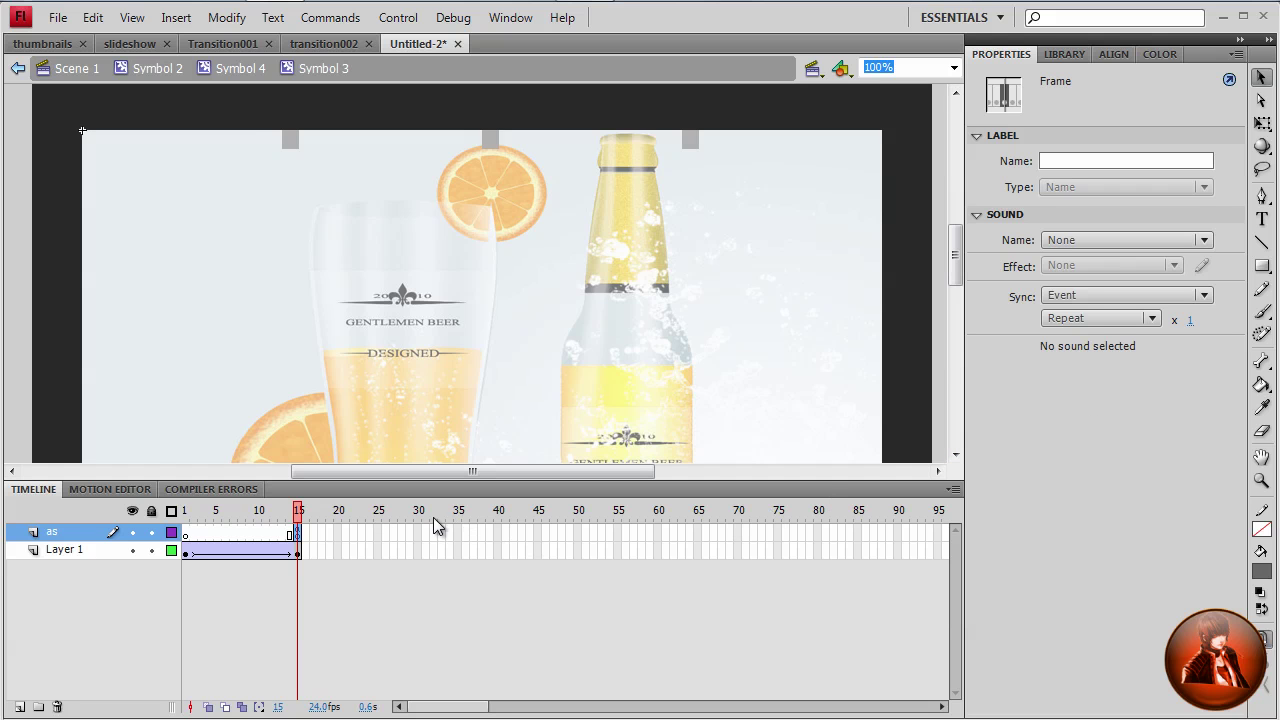
{"action": "left_click", "coordinate": [261, 516]}
{"action": "left_click_drag", "start_coordinate": [261, 527], "coordinate": [217, 550]}
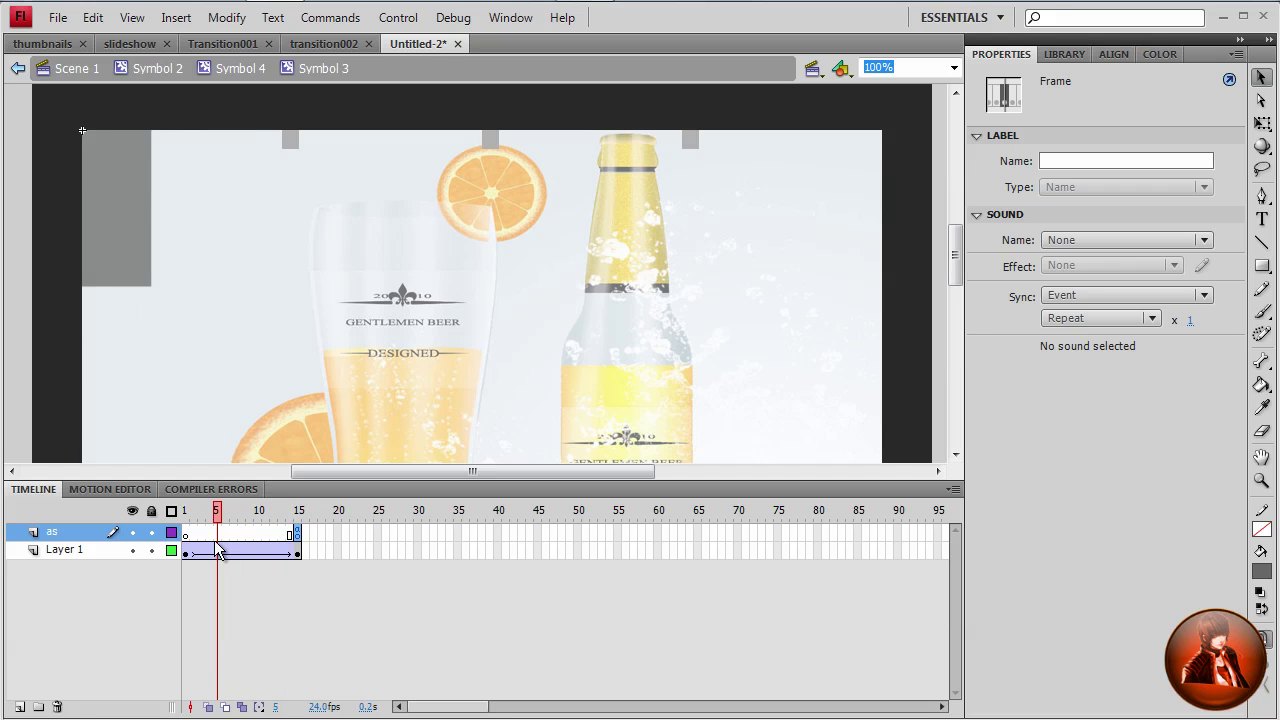
{"action": "key", "text": "ctrl+Return"}
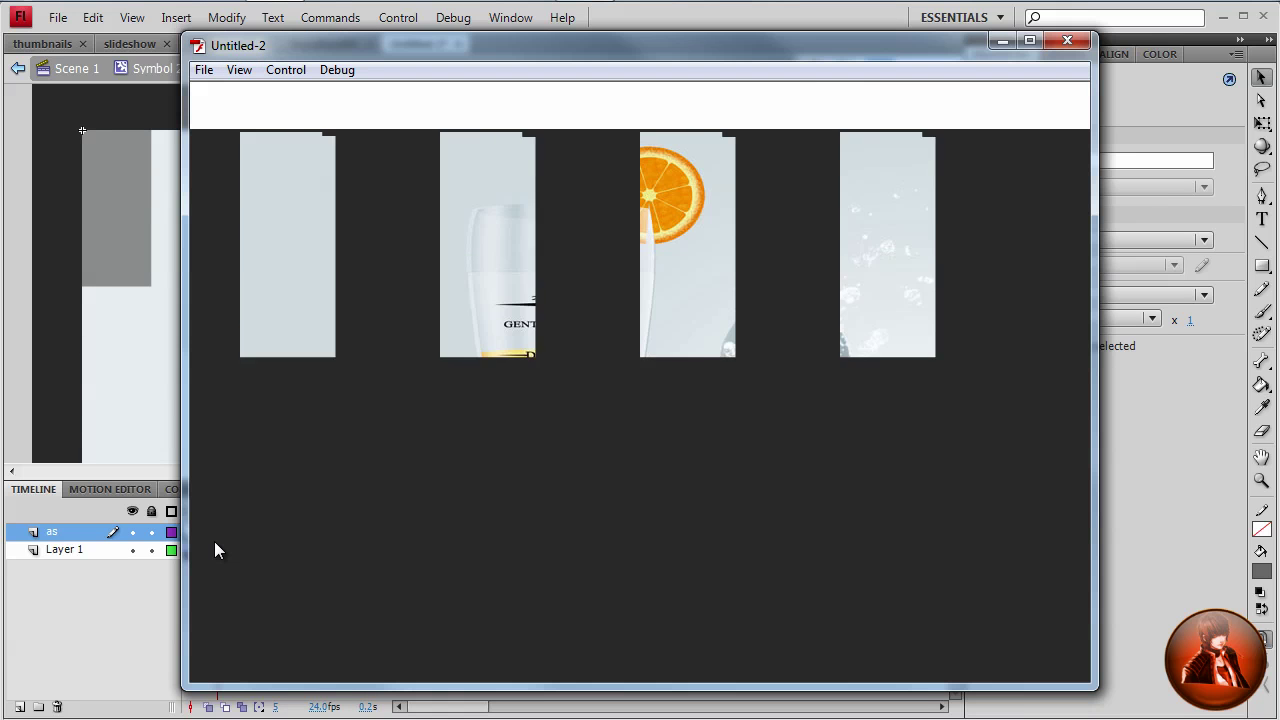
{"action": "left_click", "coordinate": [1067, 40]}
{"action": "key", "text": "ctrl+Return"}
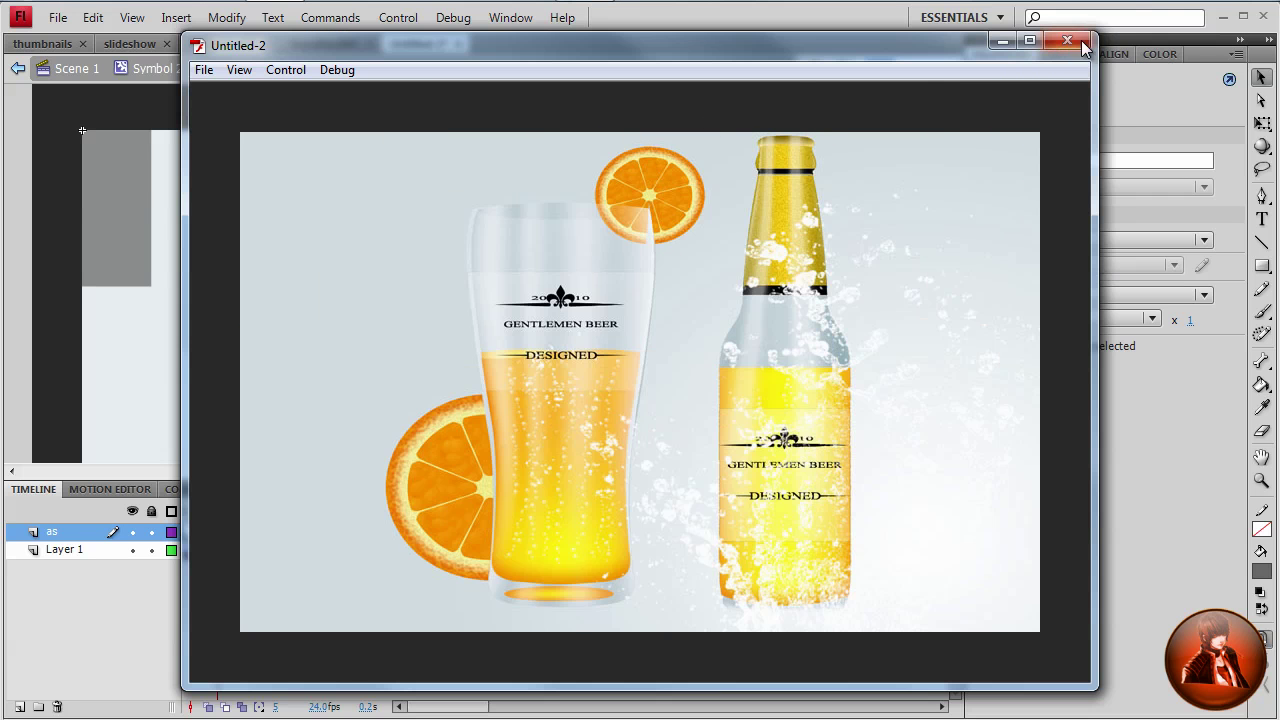
{"action": "left_click", "coordinate": [1067, 40]}
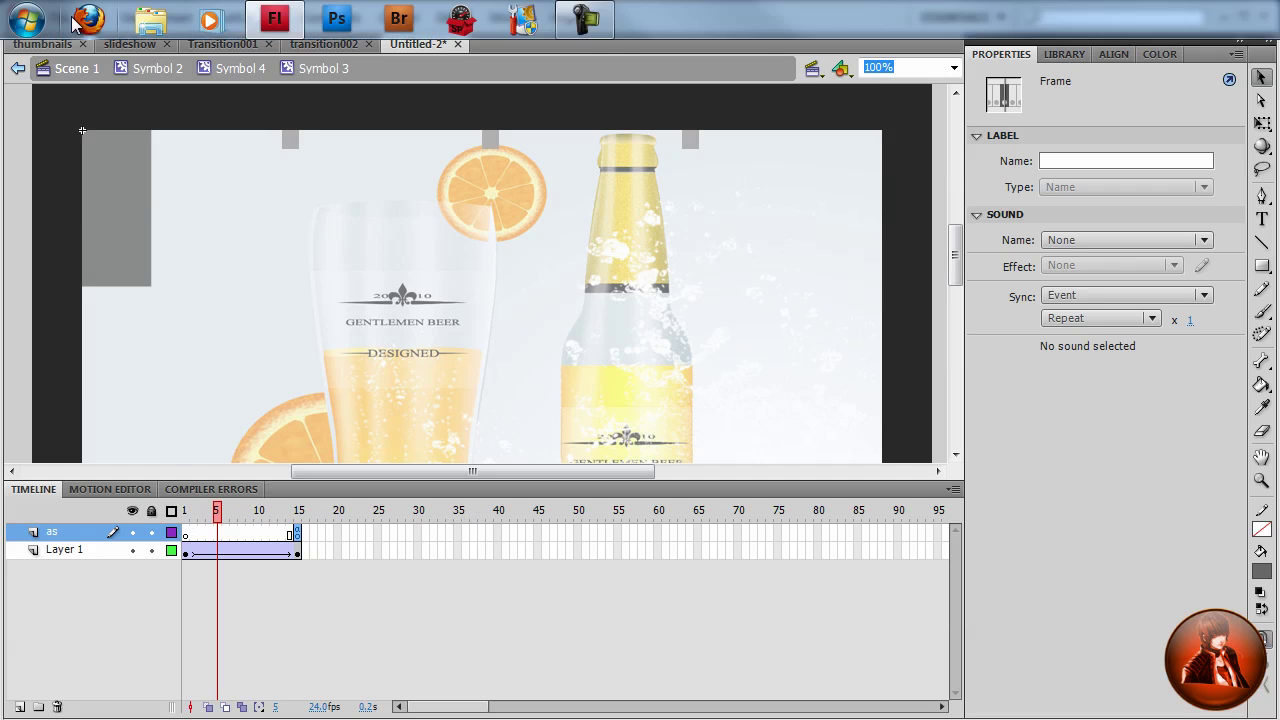
Step: In Symbol 4, select the four Symbol 3 squares and Distribute to Layers
{"action": "left_click", "coordinate": [135, 70]}
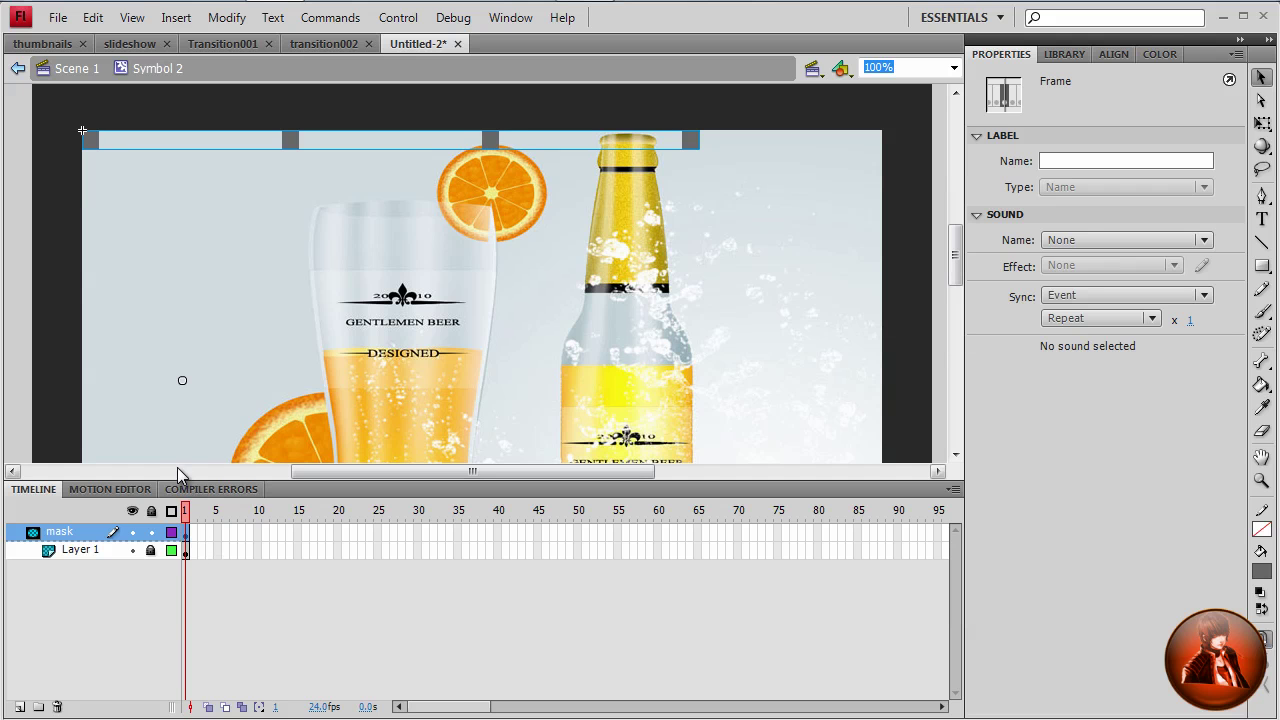
{"action": "left_click", "coordinate": [182, 382]}
{"action": "double_click", "coordinate": [182, 382]}
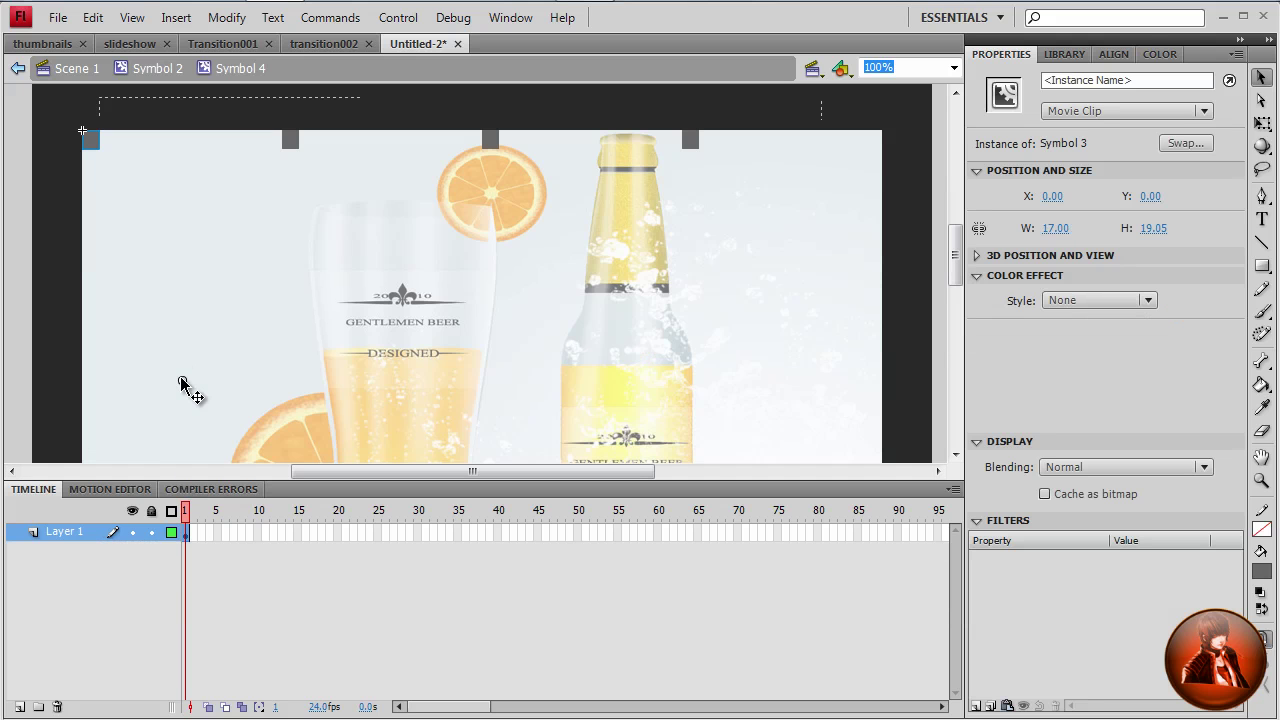
{"action": "left_click", "coordinate": [187, 535]}
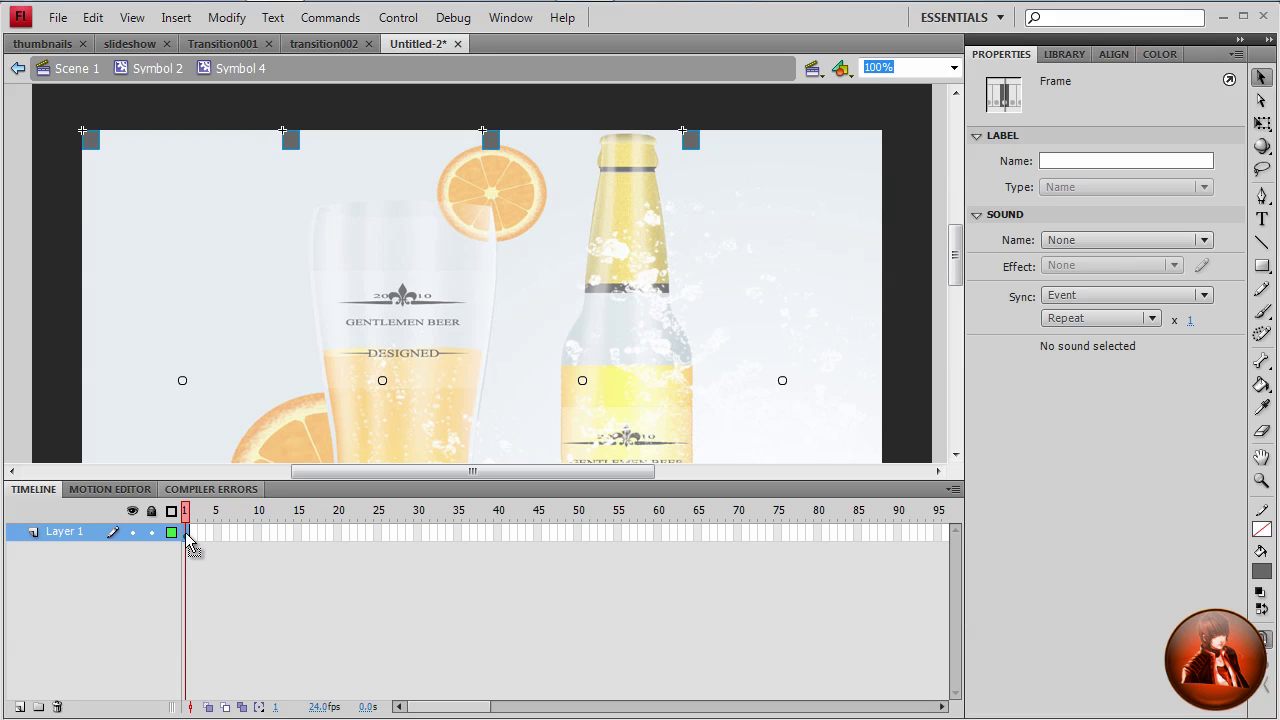
{"action": "left_click", "coordinate": [232, 19]}
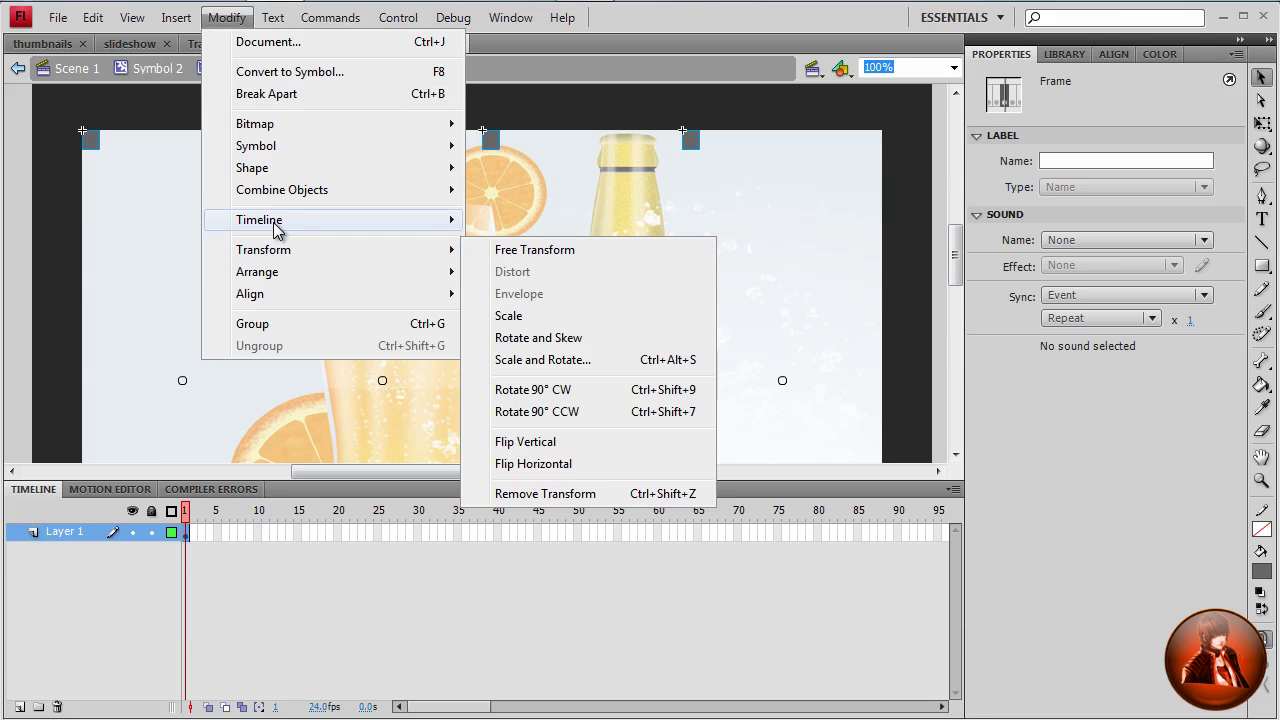
{"action": "mouse_move", "coordinate": [278, 229]}
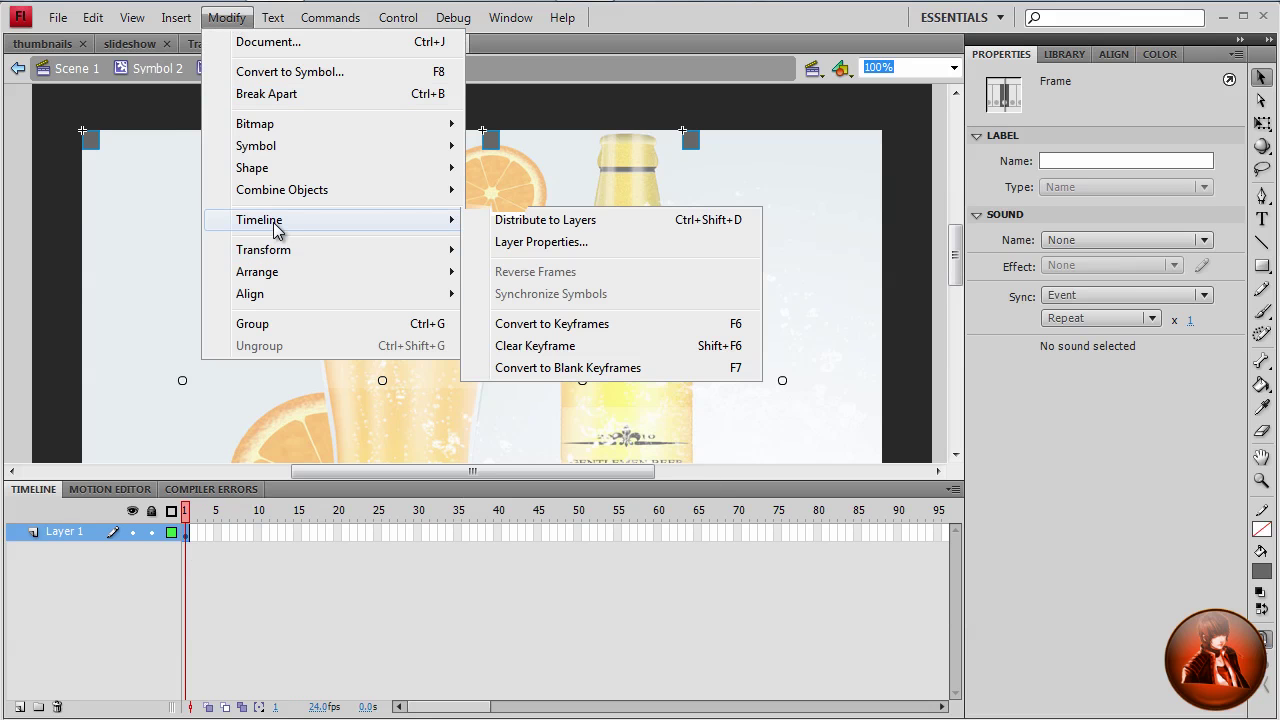
{"action": "left_click", "coordinate": [507, 220]}
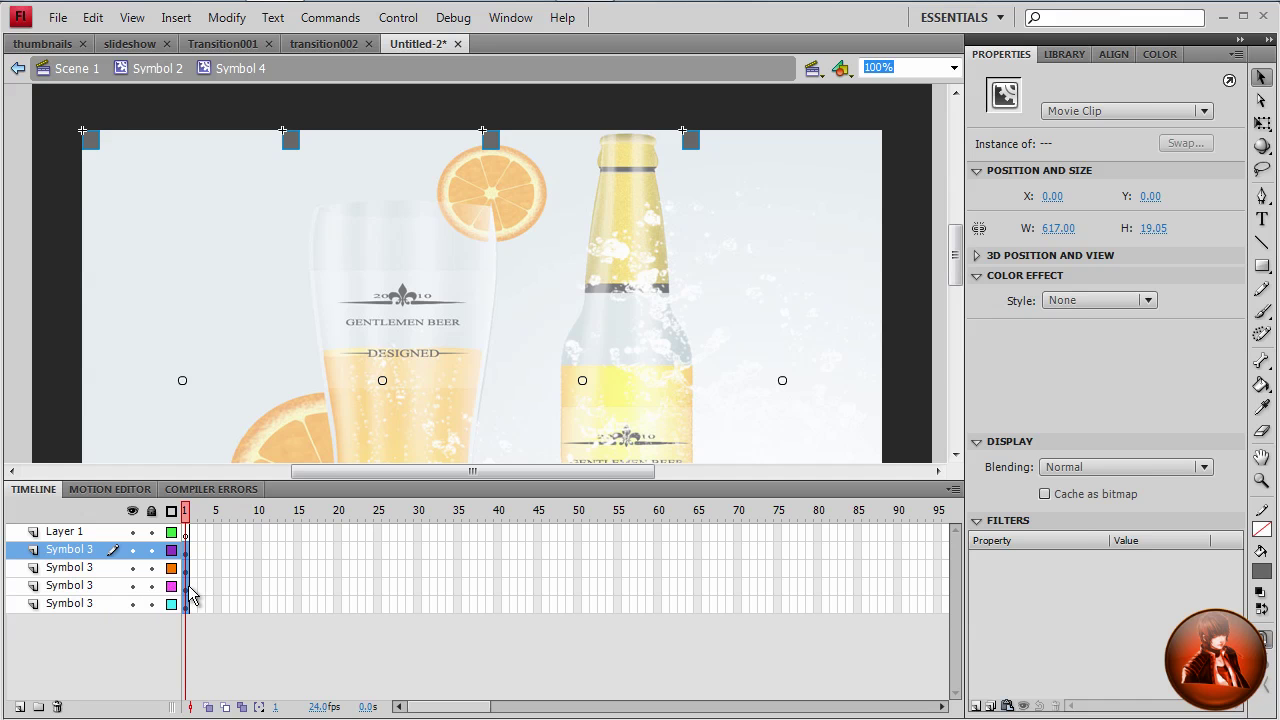
Step: Drag the square layers' keyframes to staggered starts, roughly frames 1, 4, 7 and 10
{"action": "left_click", "coordinate": [233, 586]}
{"action": "left_click", "coordinate": [188, 590]}
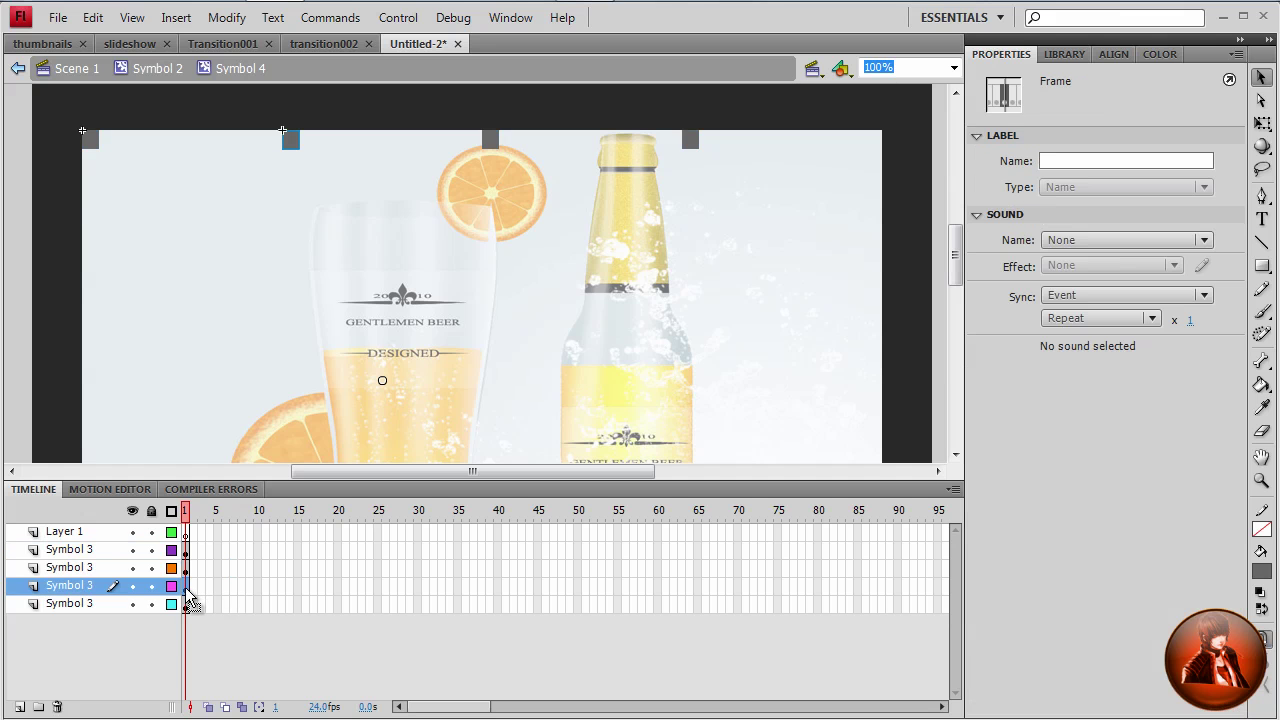
{"action": "left_click_drag", "start_coordinate": [188, 590], "coordinate": [259, 557]}
{"action": "left_click", "coordinate": [187, 551]}
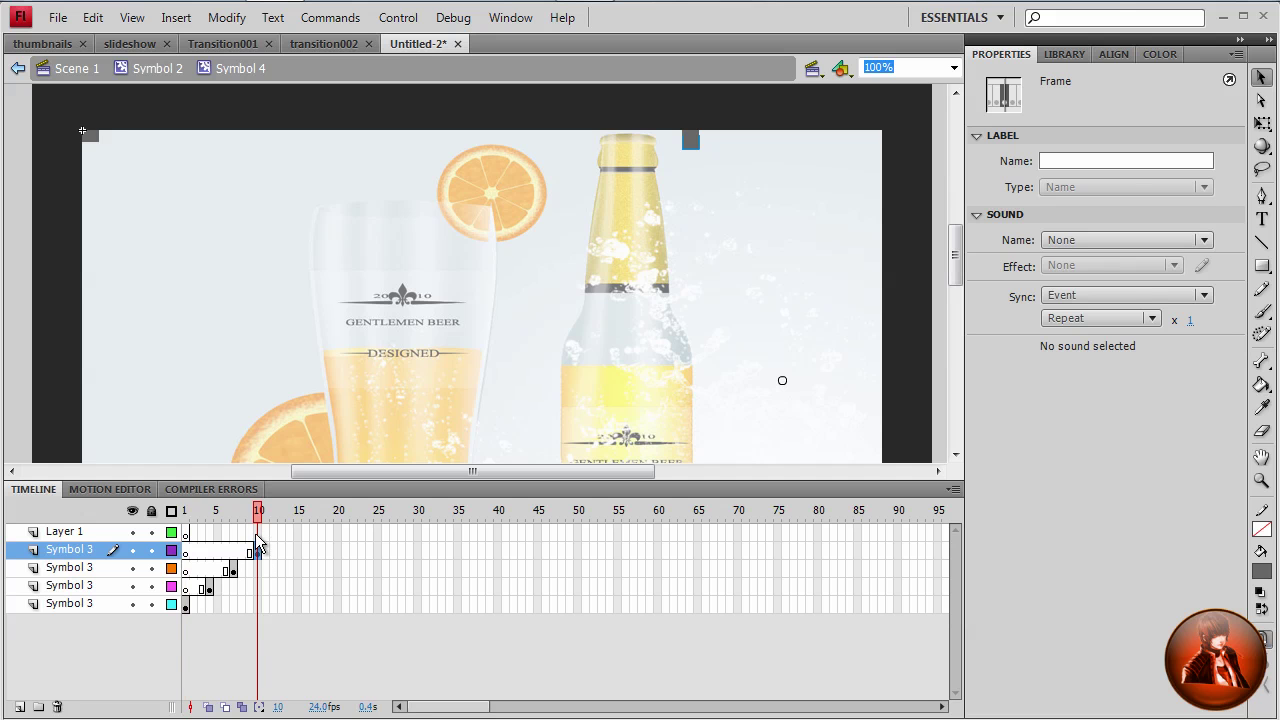
Step: Rename Symbol 4's top layer to 'as'
{"action": "left_click", "coordinate": [92, 534]}
{"action": "double_click", "coordinate": [84, 532]}
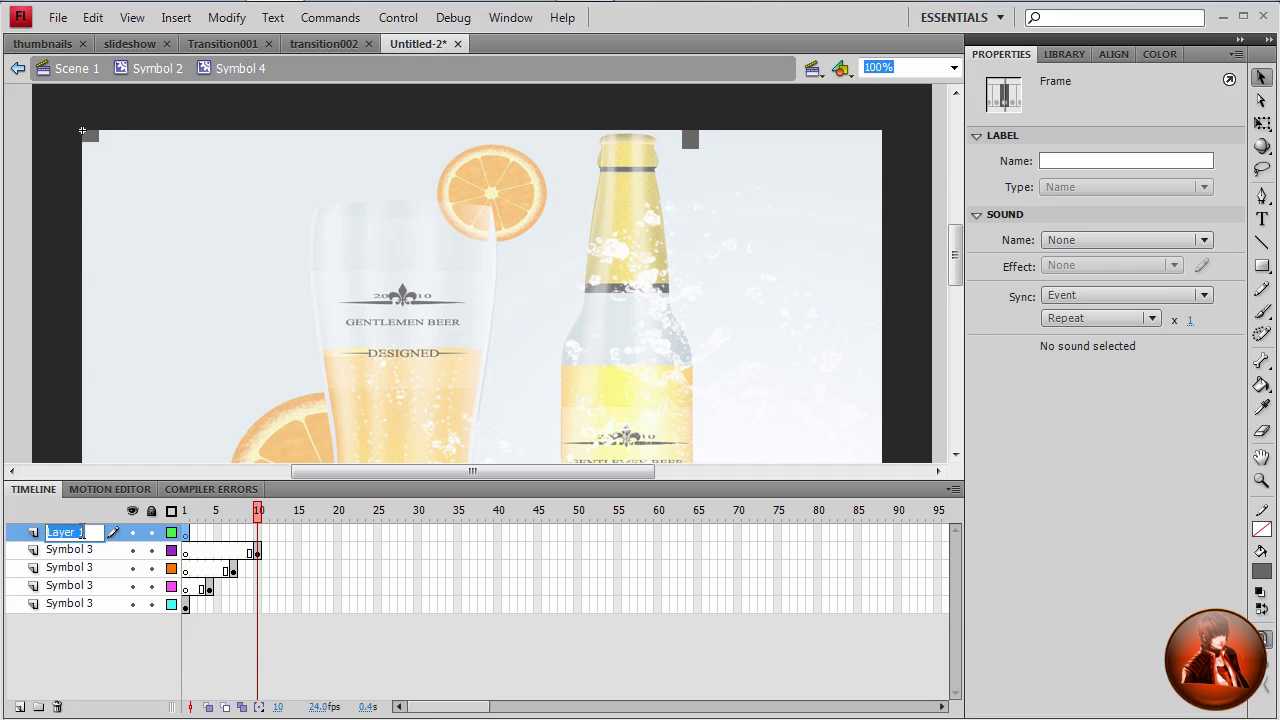
{"action": "type", "text": "as"}
{"action": "key", "text": "Return"}
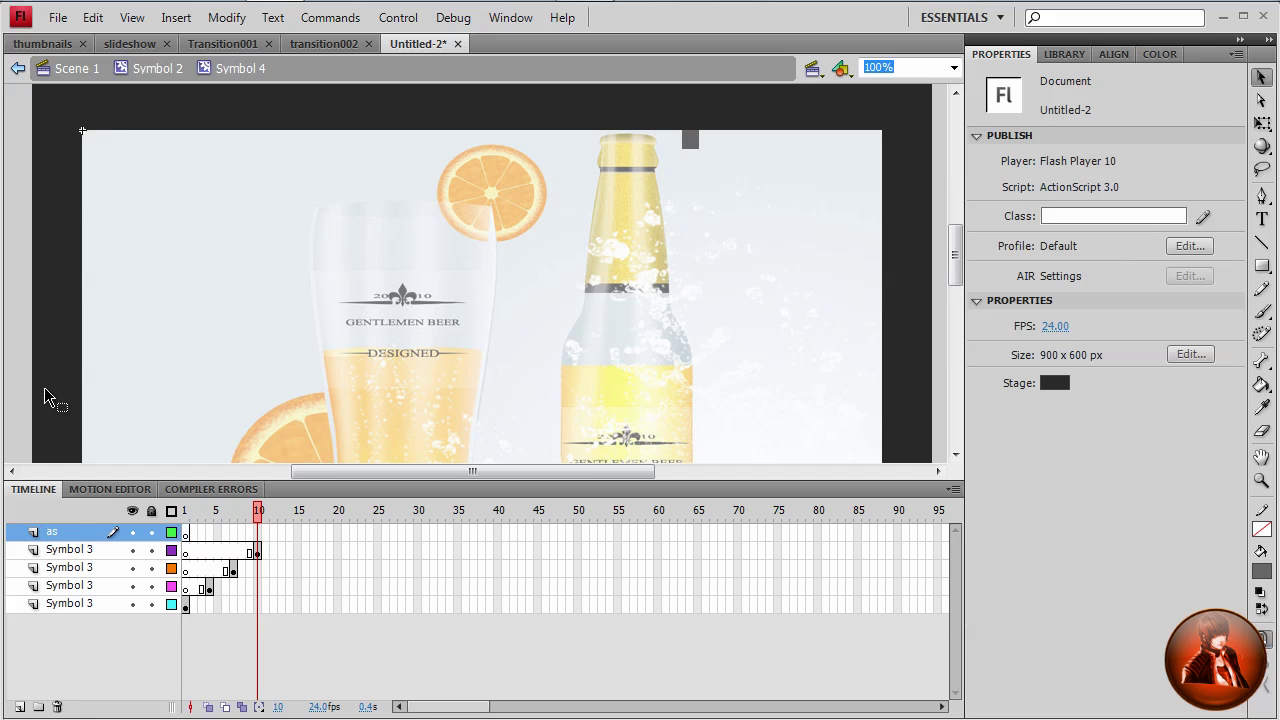
Step: Add a keyframe at frame 10 of 'as' with the script stop();
{"action": "left_click", "coordinate": [258, 532]}
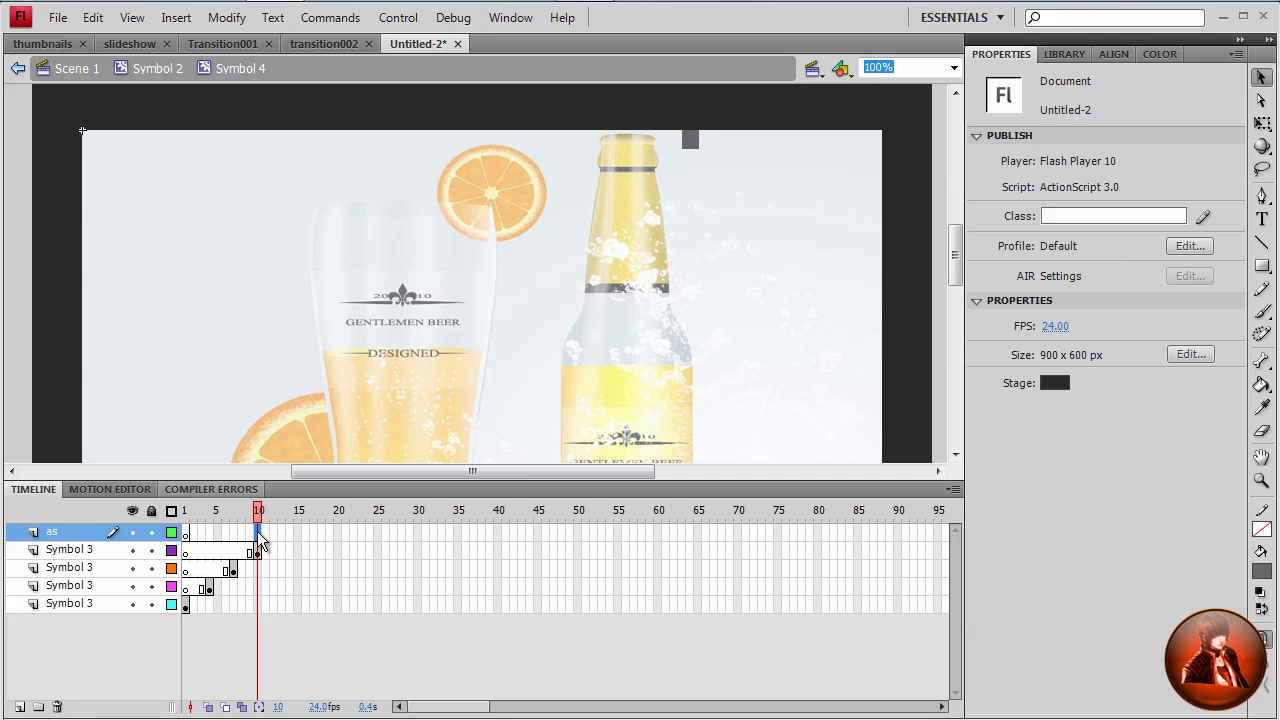
{"action": "key", "text": "F7"}
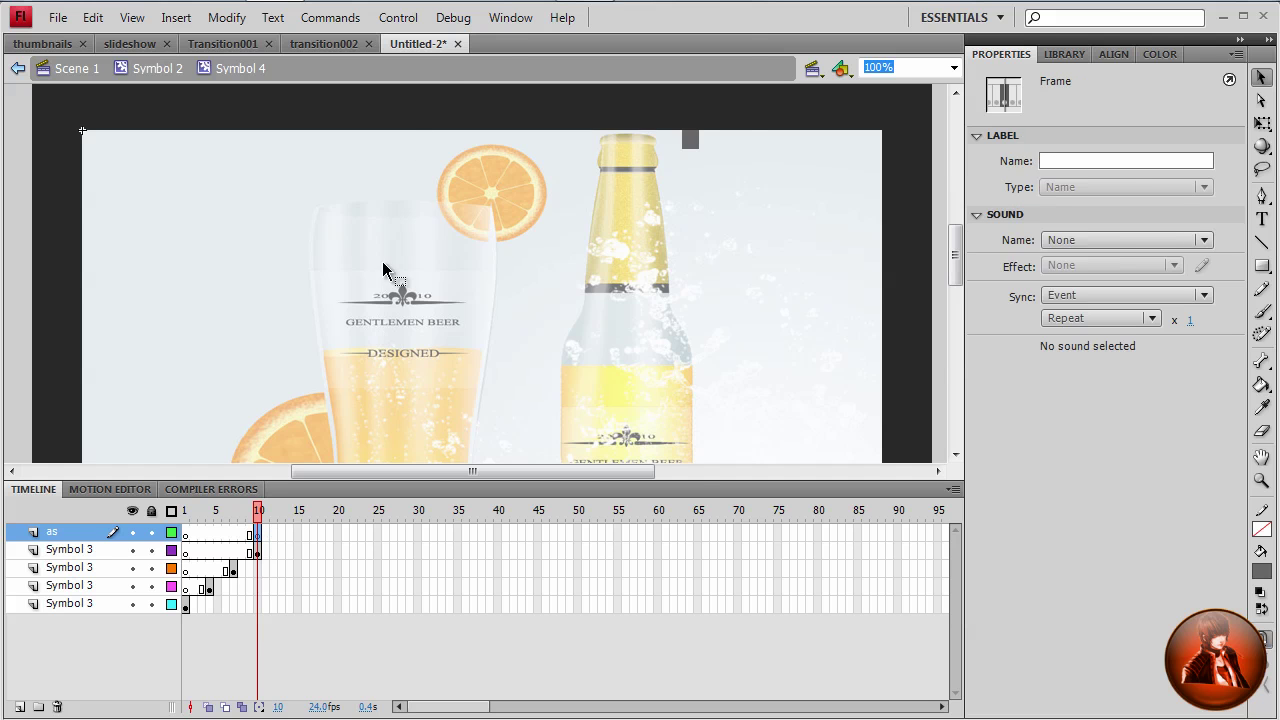
{"action": "left_click", "coordinate": [508, 18]}
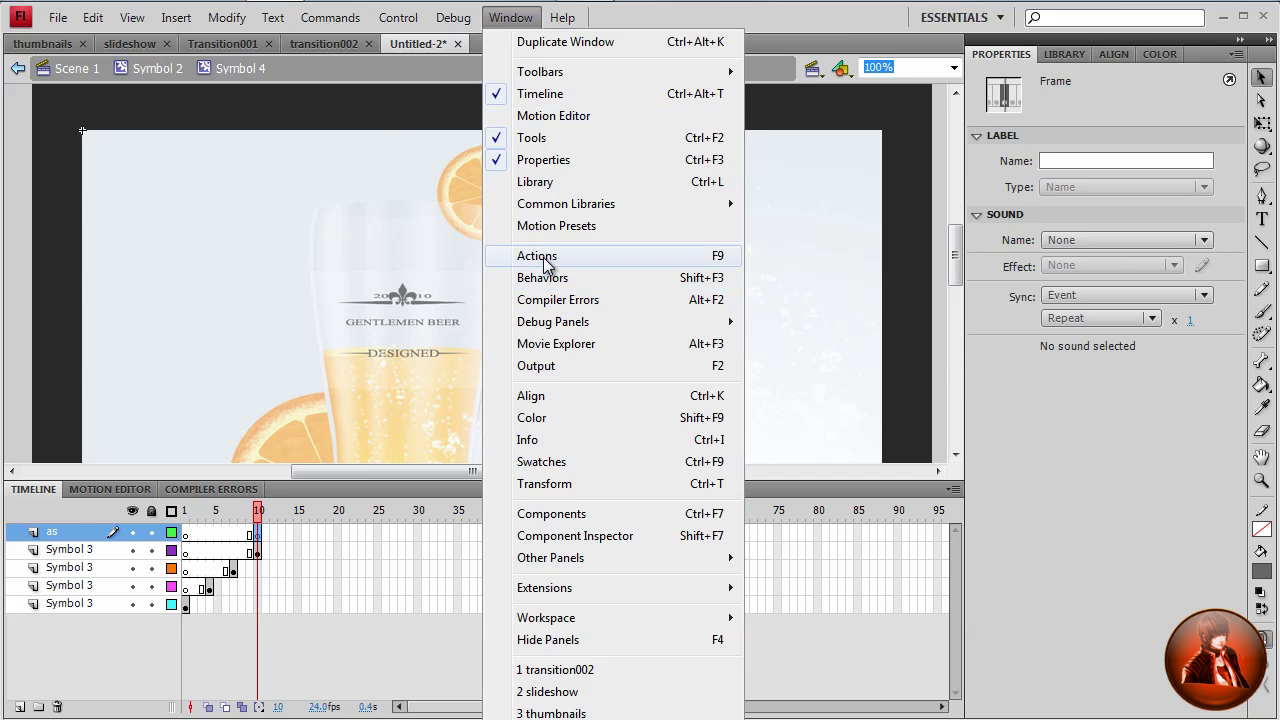
{"action": "left_click", "coordinate": [543, 256]}
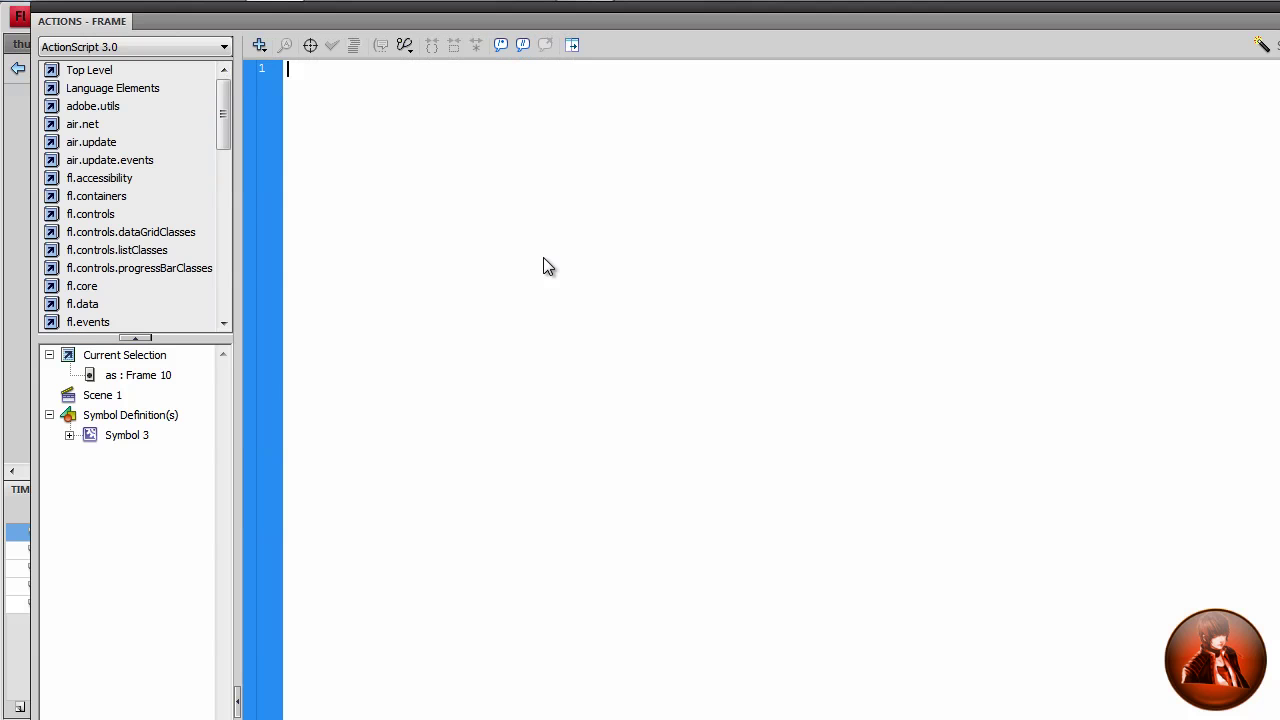
{"action": "type", "text": "stop"}
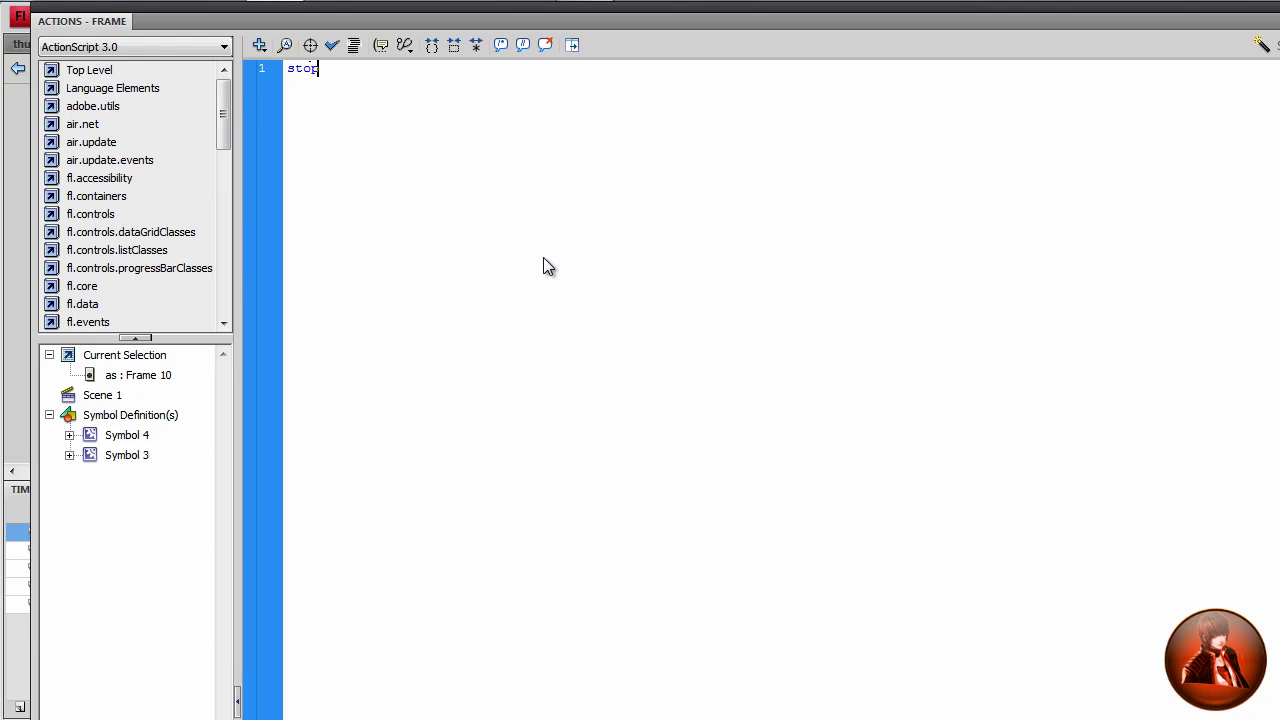
{"action": "type", "text": "();"}
Step: Close the Actions panel and select frame 10 across all five Symbol 4 layers
{"action": "key", "text": "F9"}
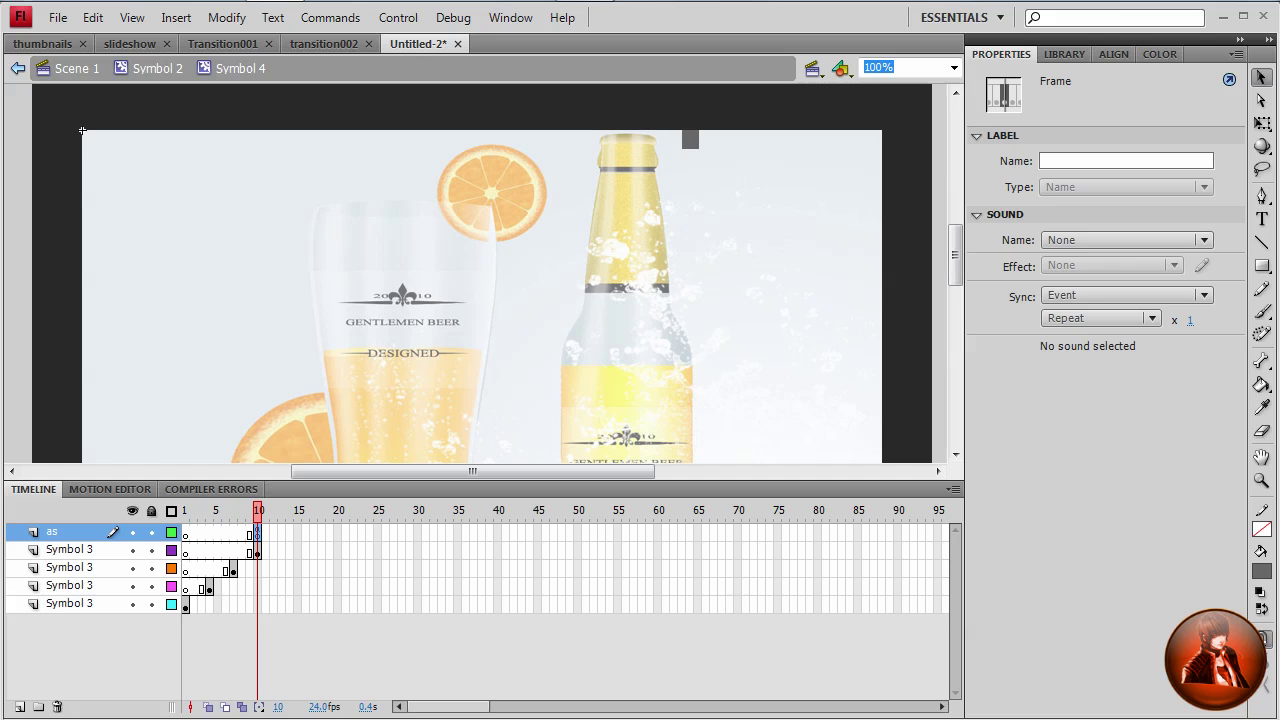
{"action": "left_click", "coordinate": [261, 601]}
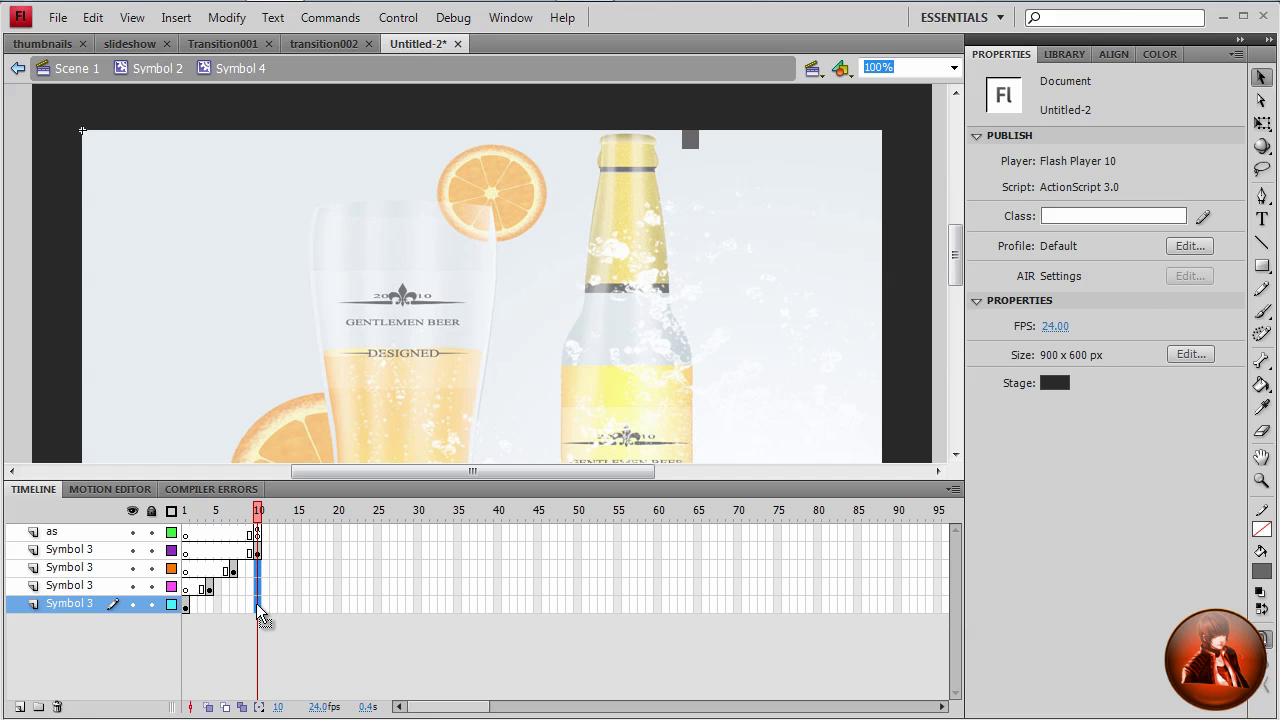
{"action": "left_click_drag", "start_coordinate": [257, 605], "coordinate": [263, 605]}
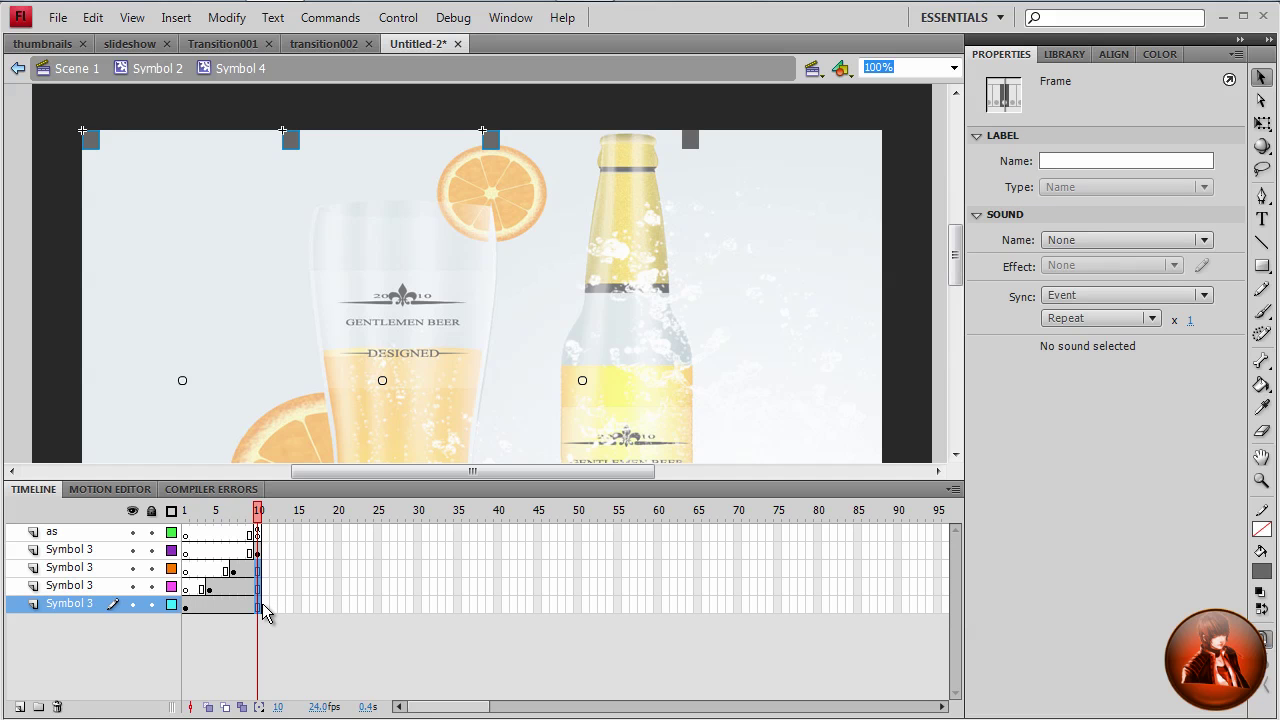